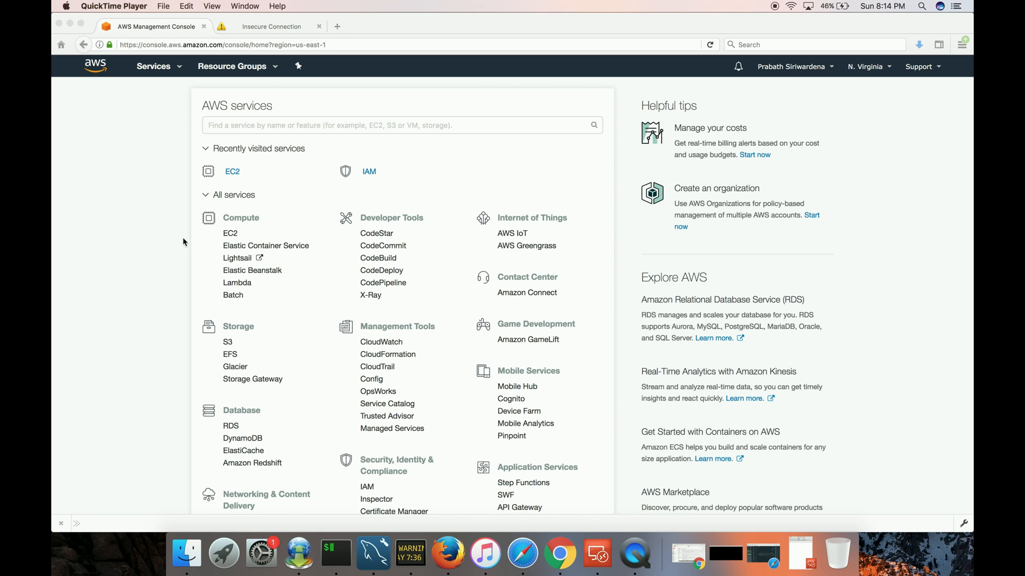
Start launching a new EC2 instance and choose the Microsoft Windows Server 2016 Base image.
left_click(229, 234)
left_click(229, 236)
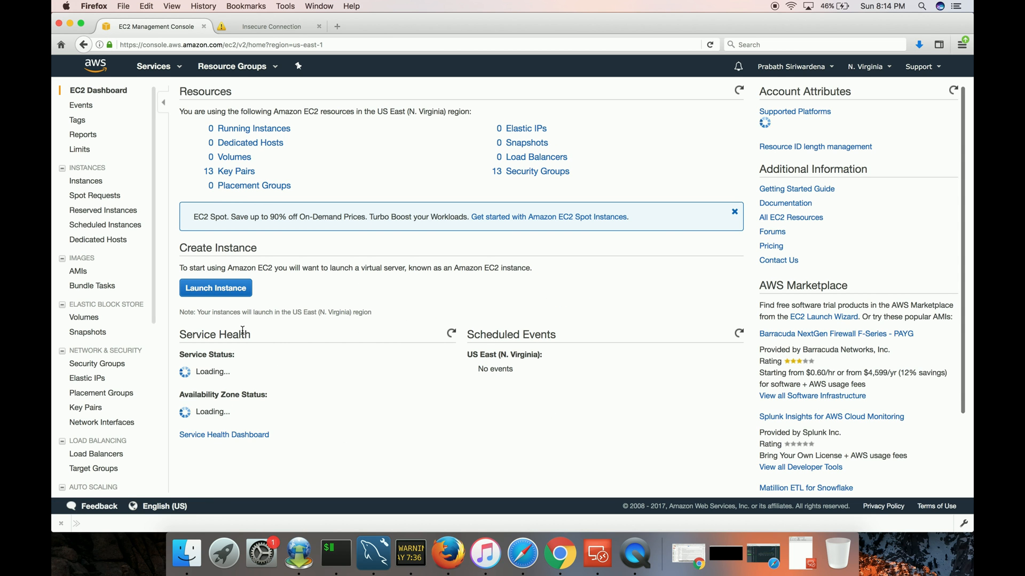
left_click(231, 293)
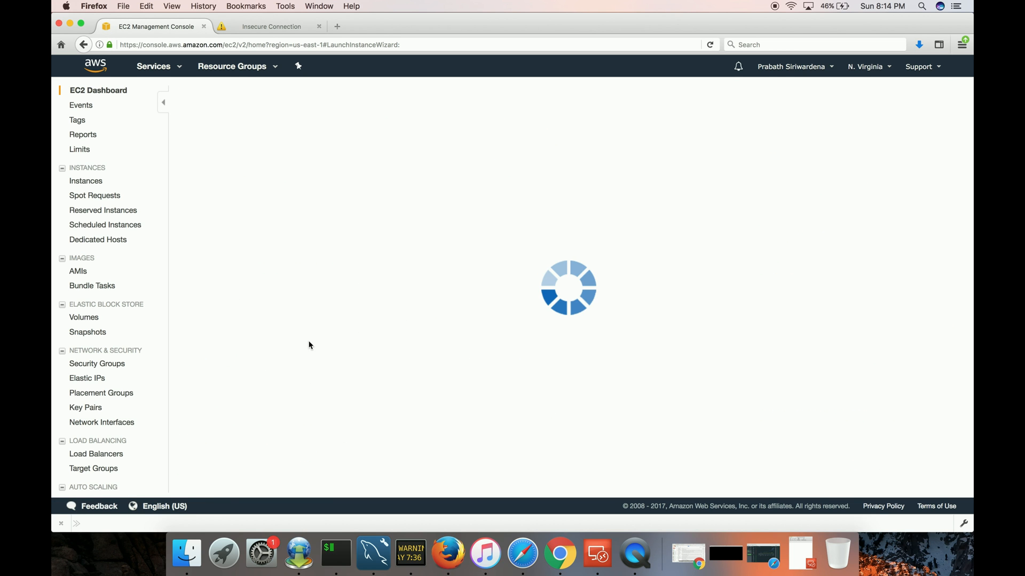
scroll(361, 385, "down", 3)
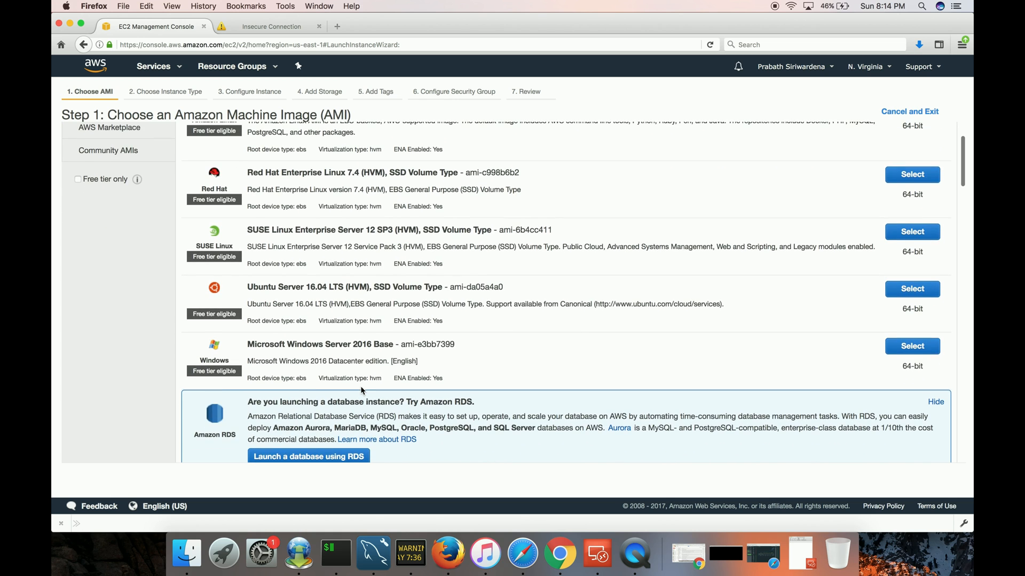
scroll(360, 386, "down", 2)
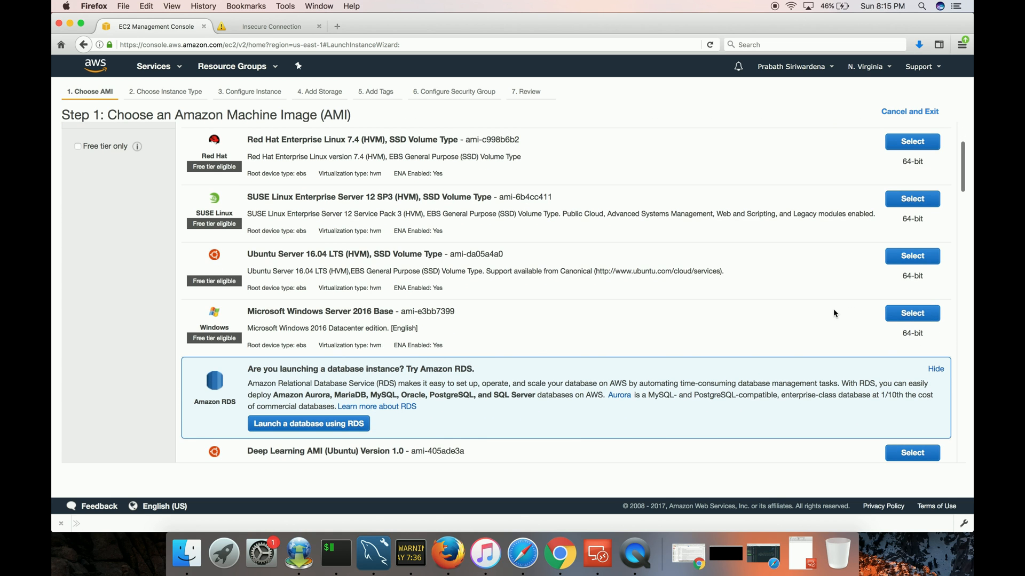
left_click(905, 318)
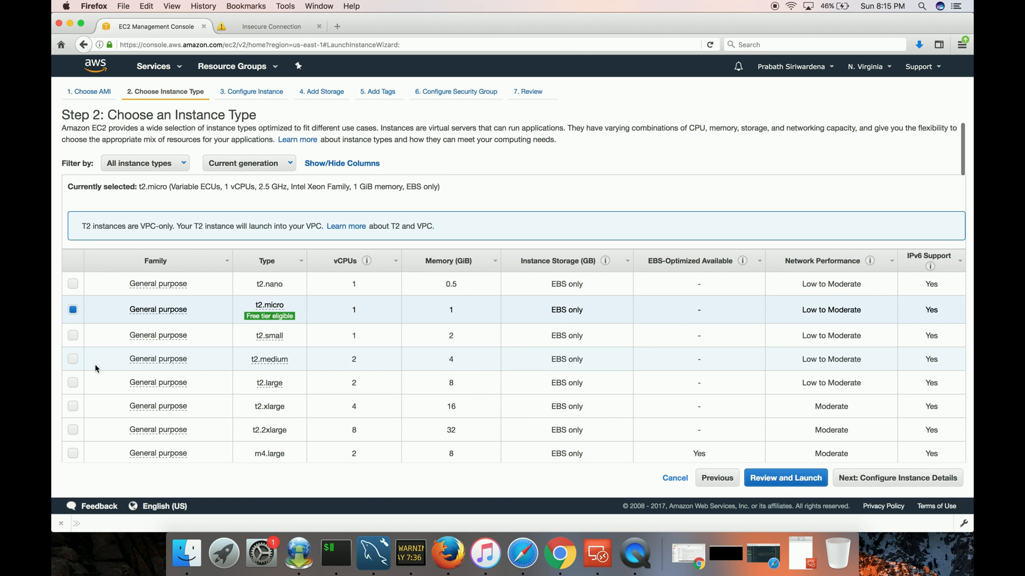
Choose the t2.medium instance type and keep the default instance details, storage and tags, continuing to the security group configuration.
left_click(75, 362)
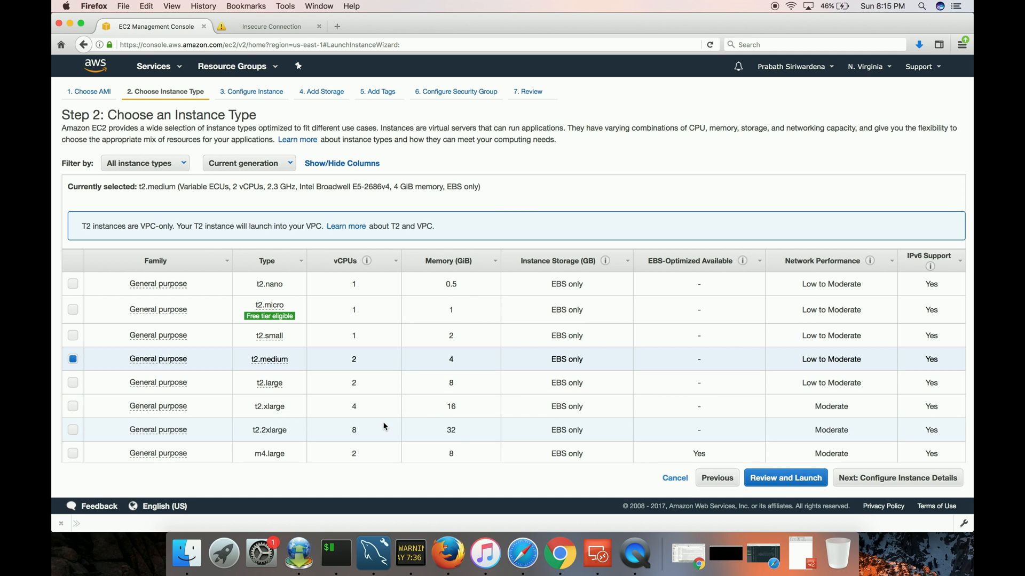
scroll(385, 426, "down", 2)
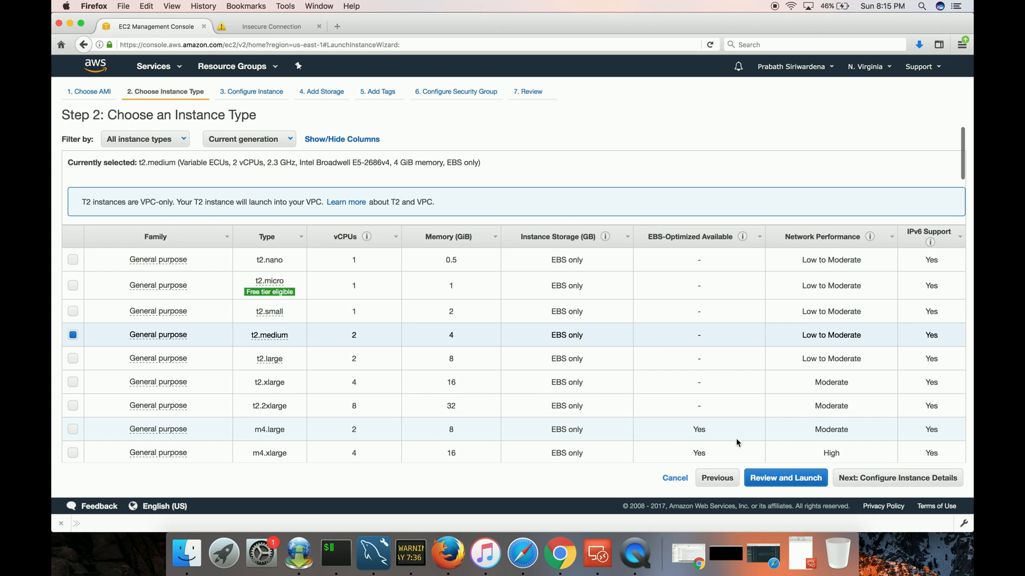
left_click(859, 486)
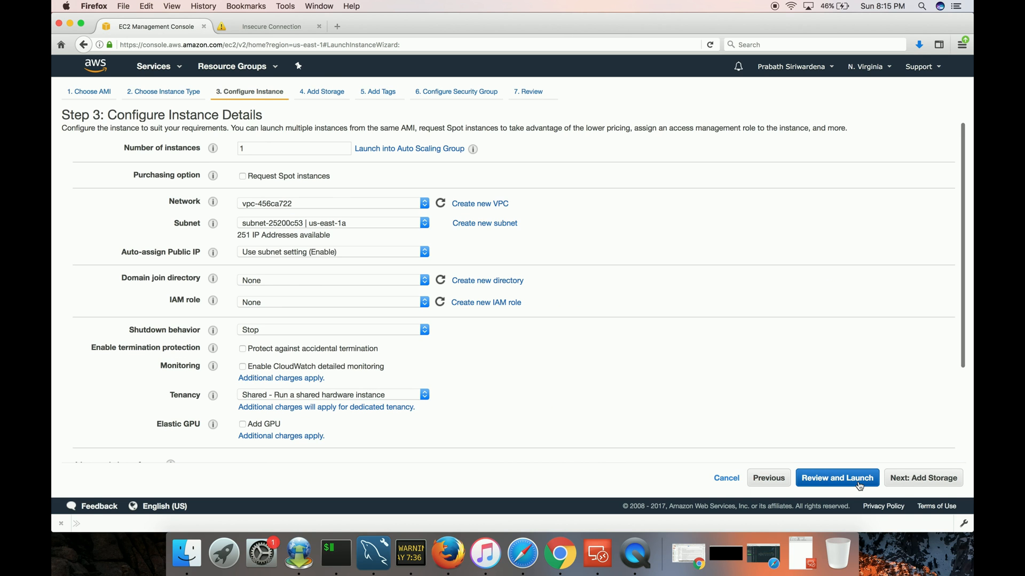
left_click(898, 481)
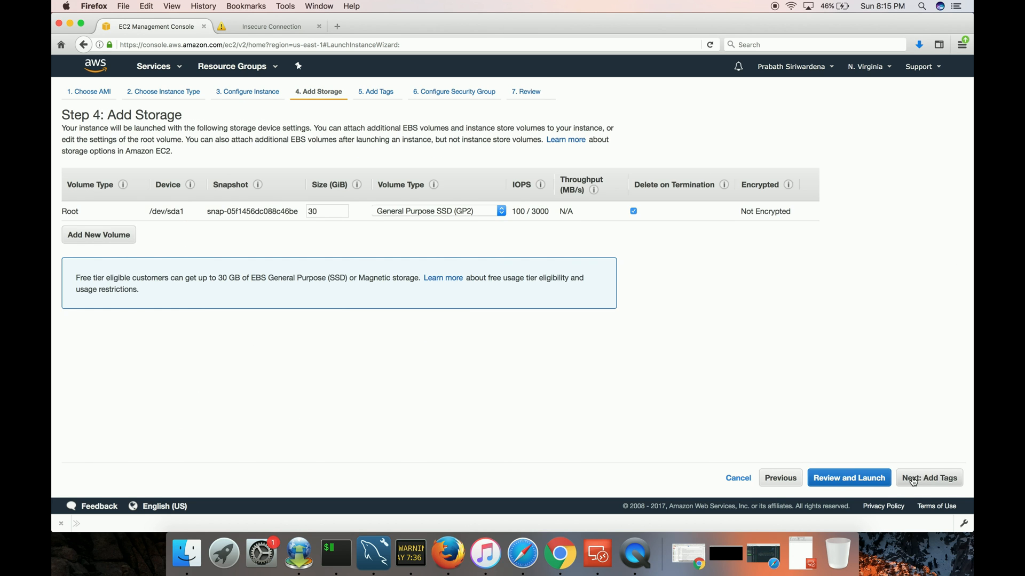
left_click(919, 483)
left_click(921, 483)
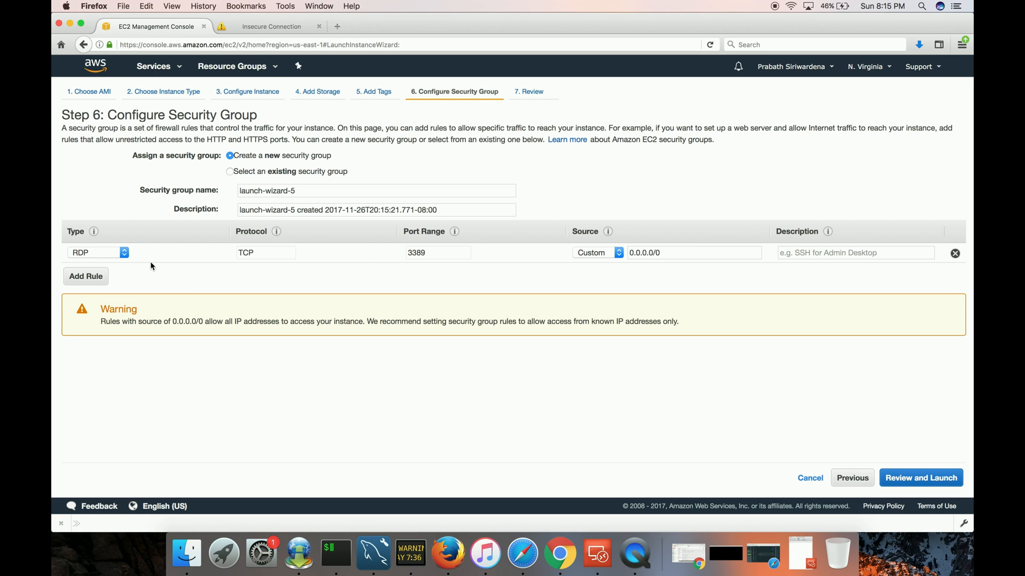
Add an HTTPS rule and an HTTP rule to the new security group.
left_click(86, 276)
left_click(116, 272)
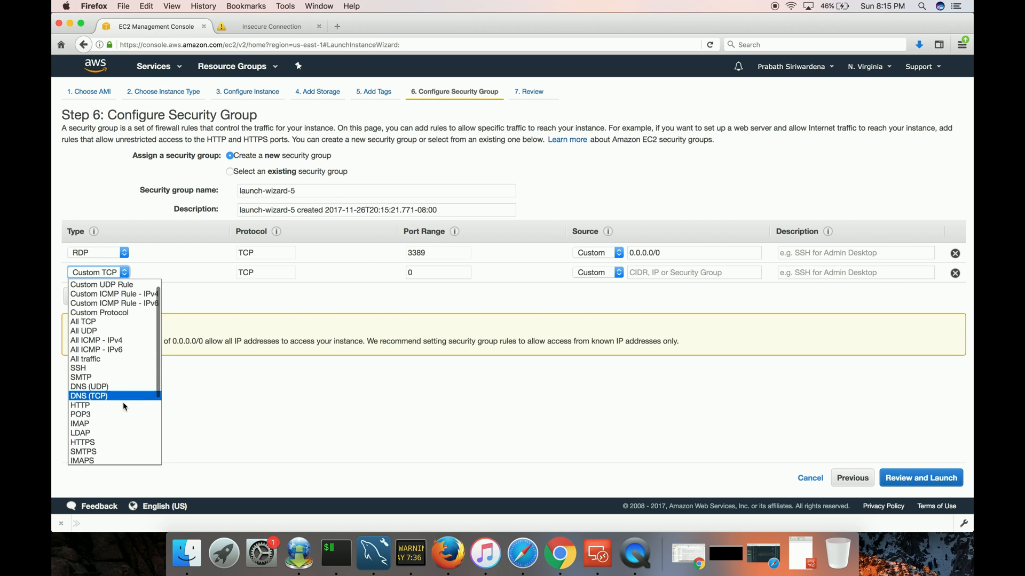
scroll(116, 403, "down", 3)
left_click(115, 404)
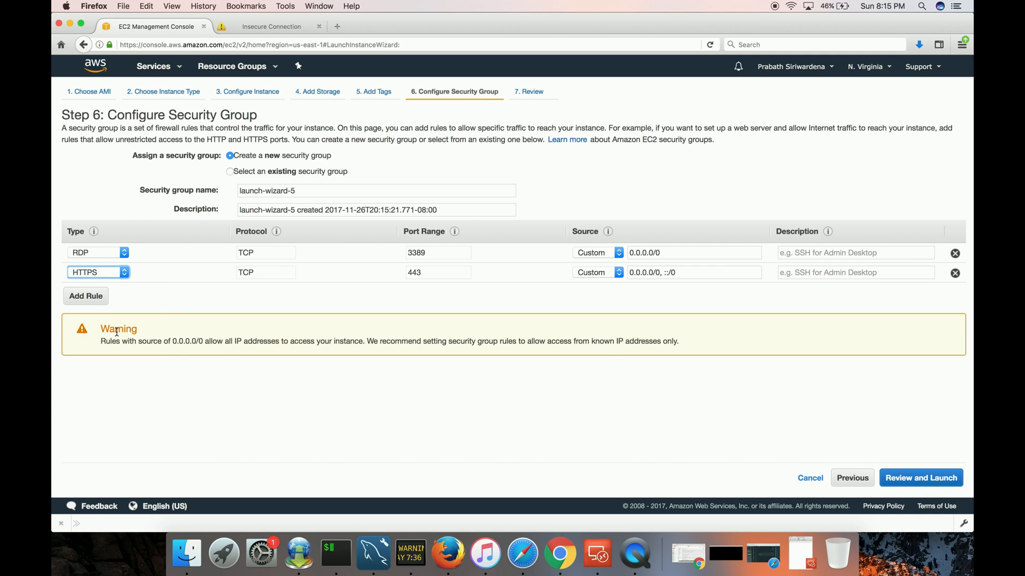
left_click(100, 298)
left_click(115, 292)
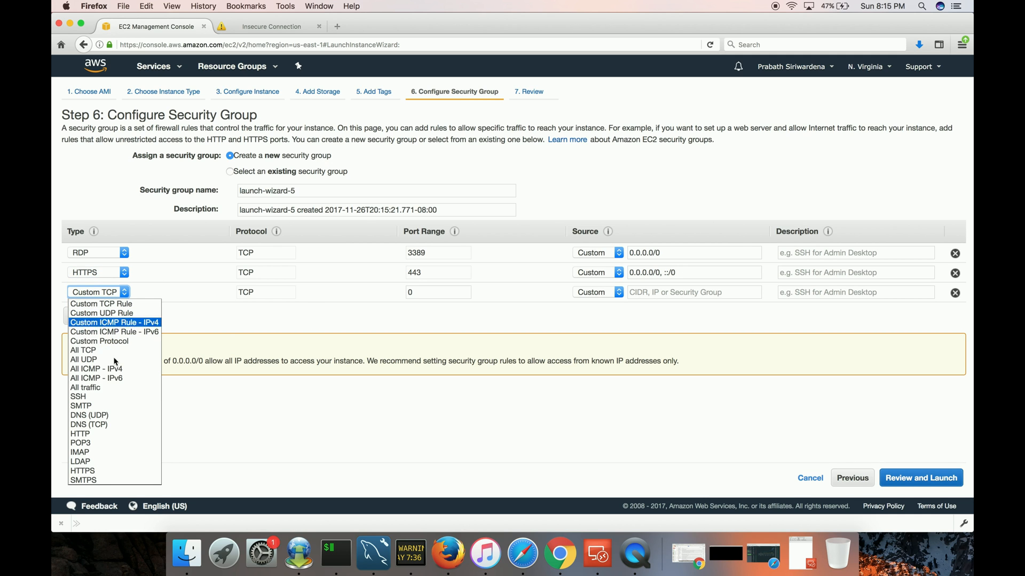
scroll(106, 459, "down", 3)
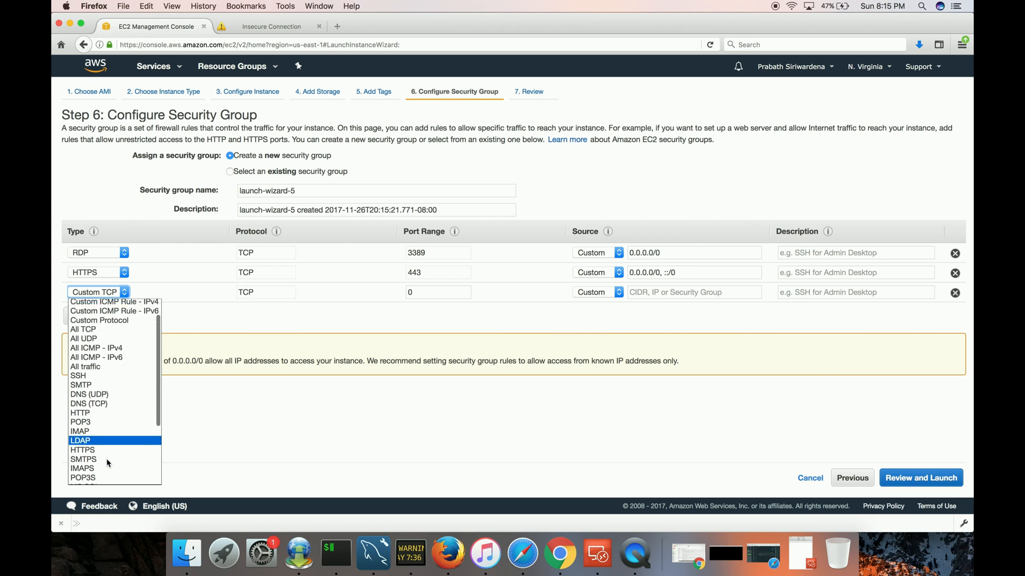
scroll(105, 459, "up", 3)
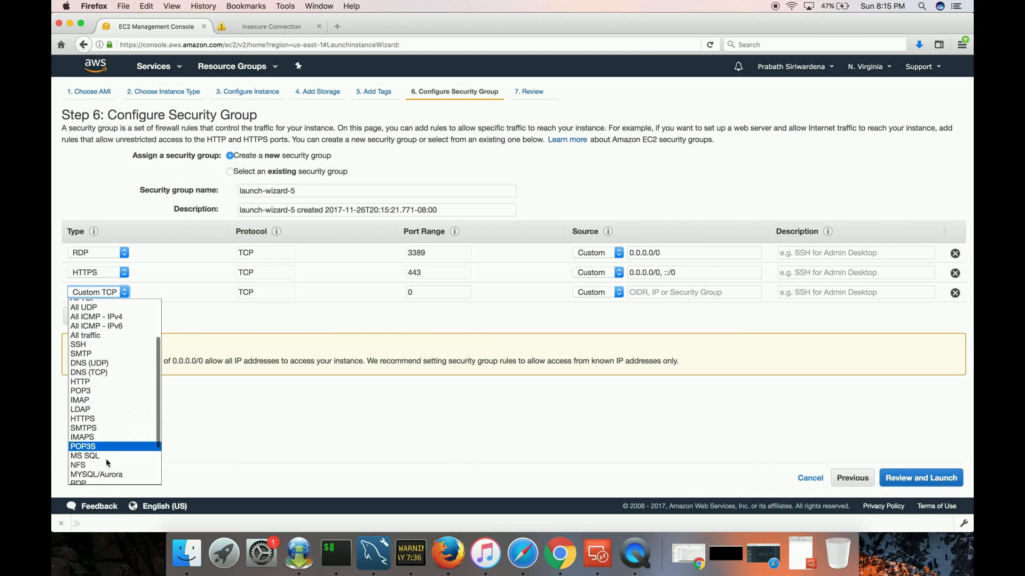
left_click(110, 409)
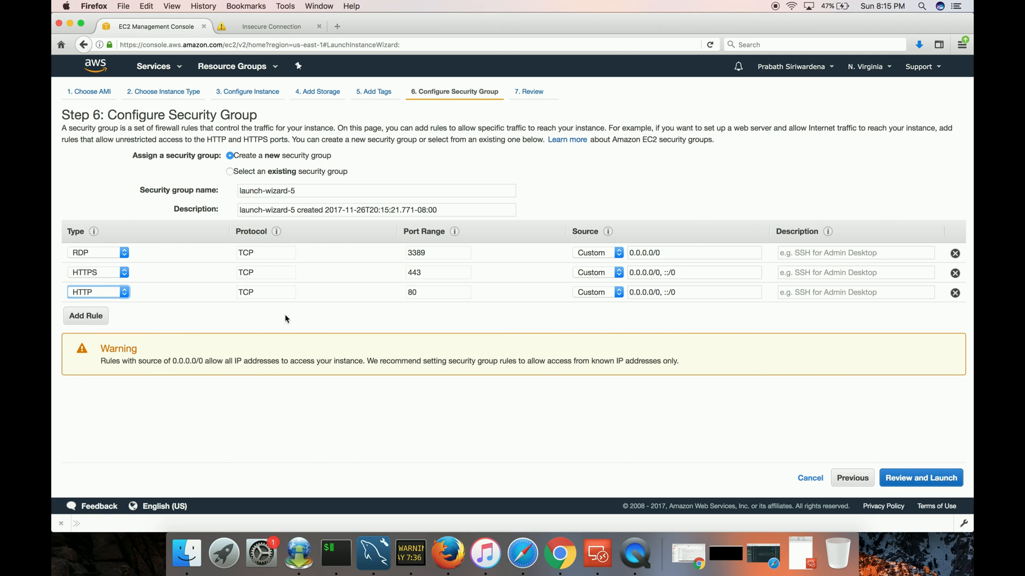
Set the source of the RDP, HTTPS and HTTP rules to Anywhere.
left_click(598, 254)
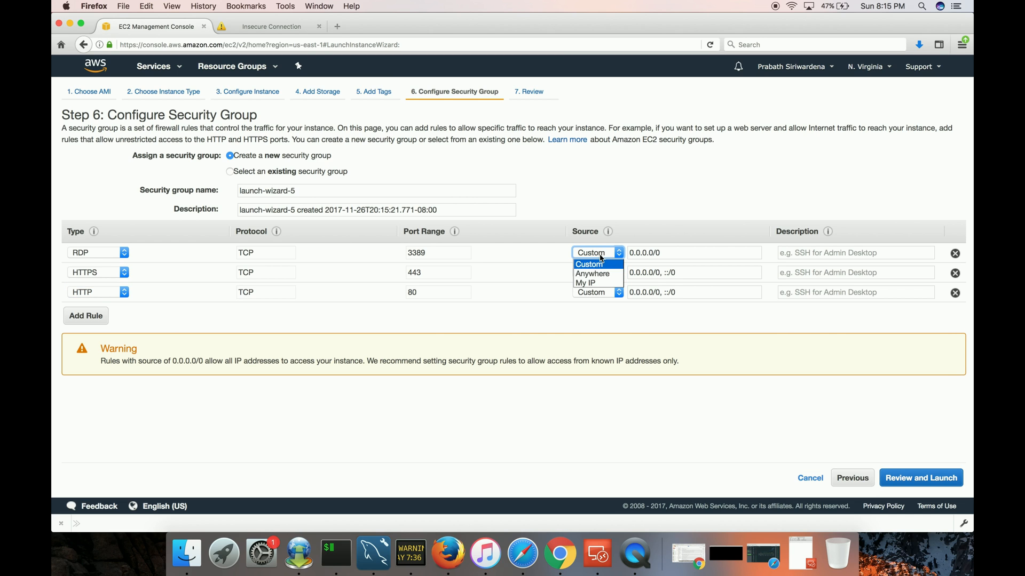
left_click(602, 273)
left_click(601, 273)
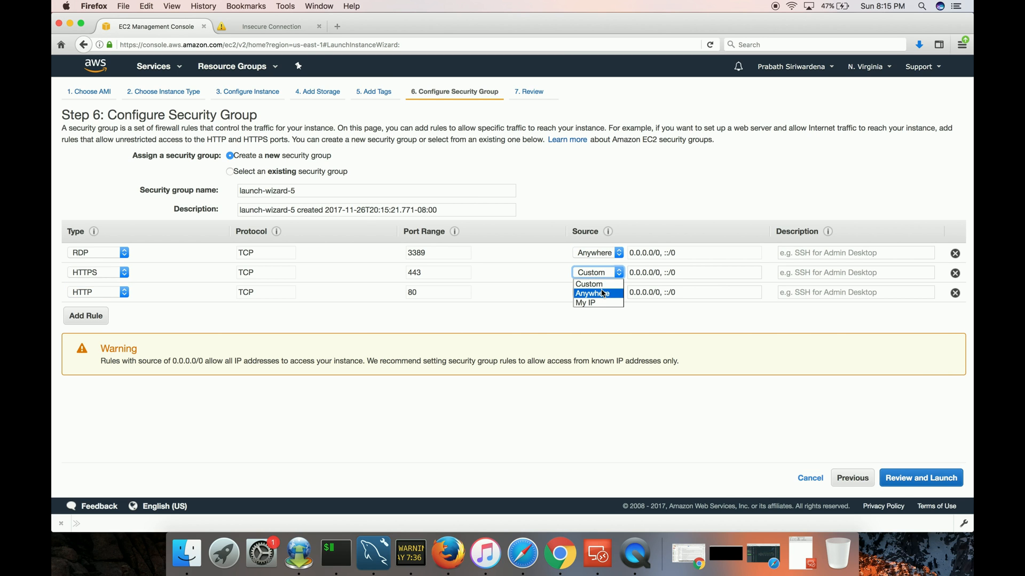
left_click(602, 294)
left_click(603, 292)
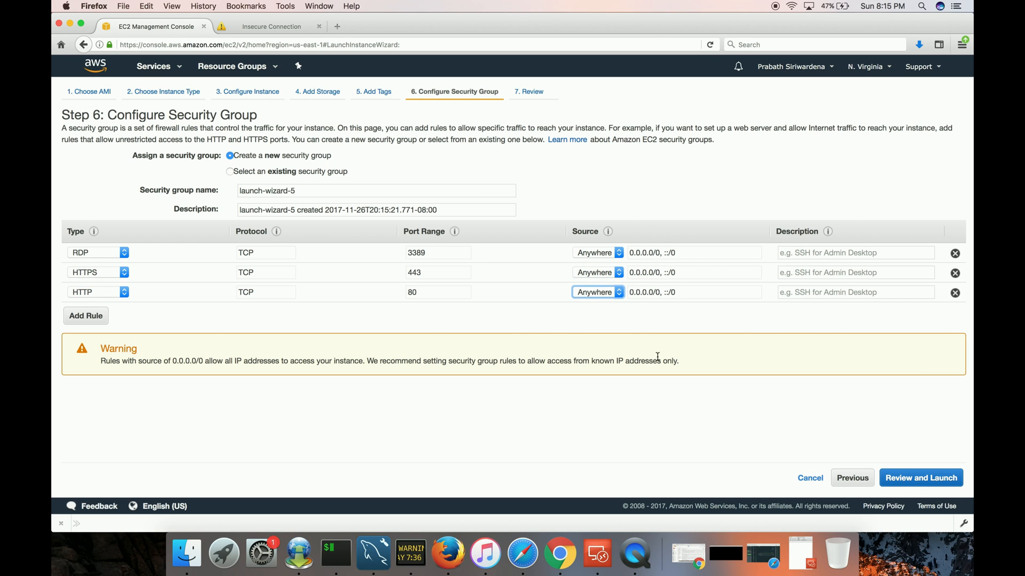
Review the instance launch settings and proceed to the key pair selection.
left_click(895, 479)
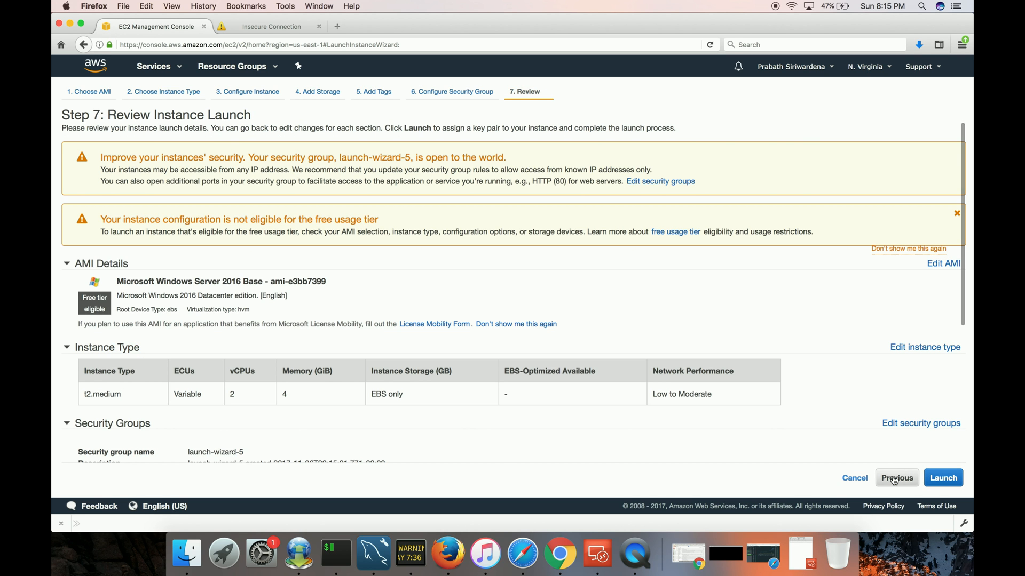
scroll(894, 480, "down", 5)
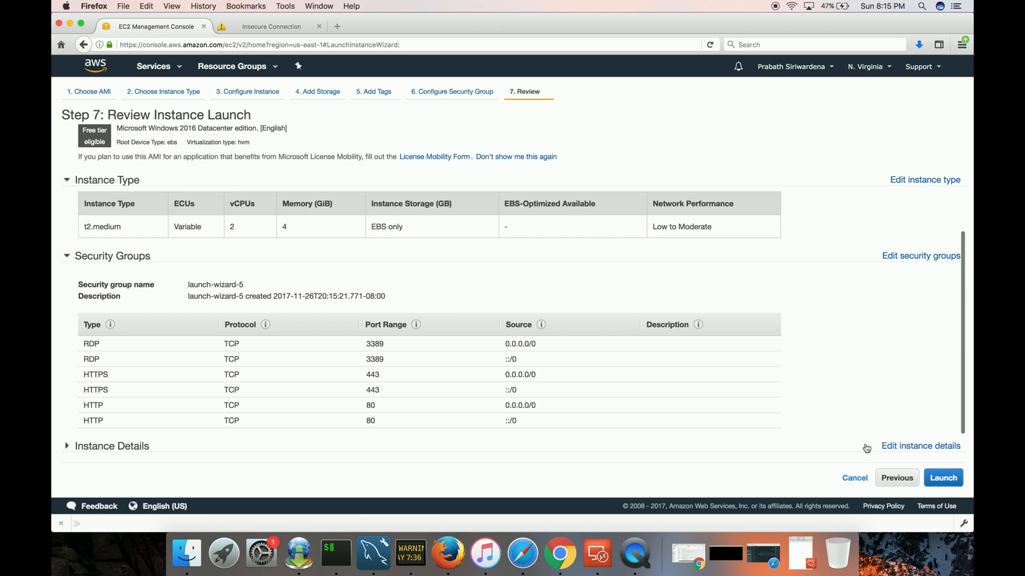
left_click(934, 482)
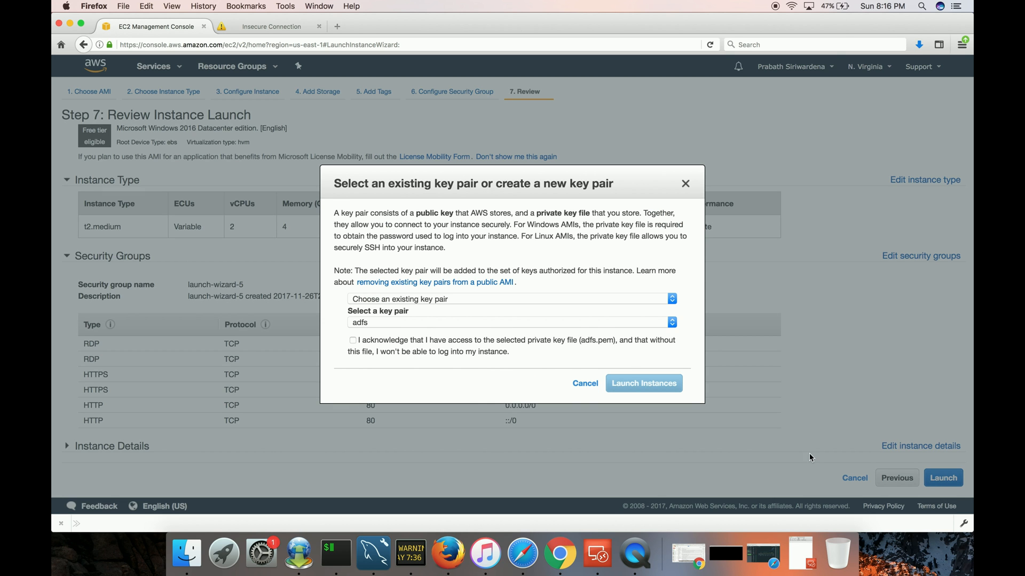
Create a new key pair named wso2.adfs, save its private key file, and launch the instance with it.
left_click(573, 300)
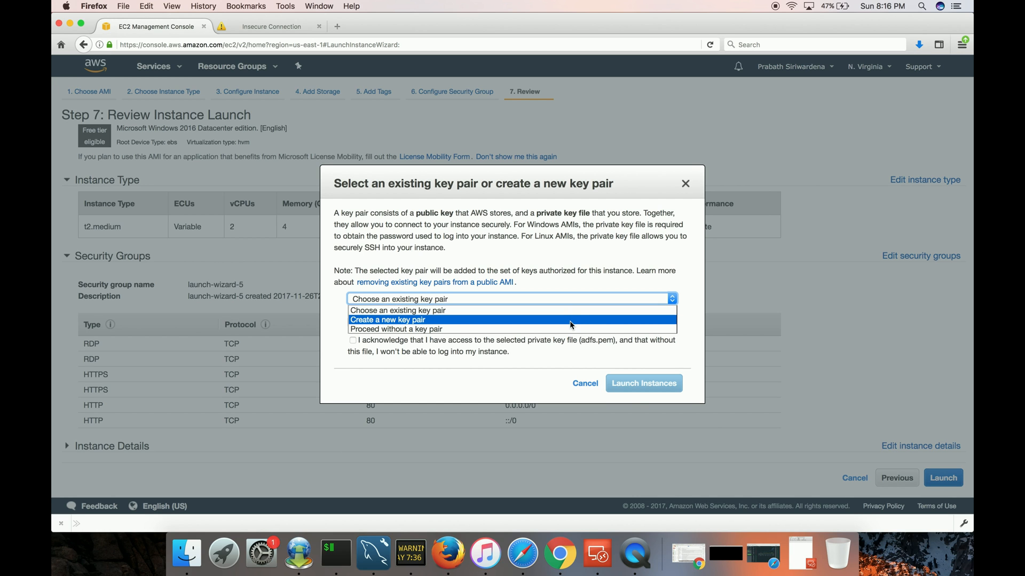
left_click(571, 320)
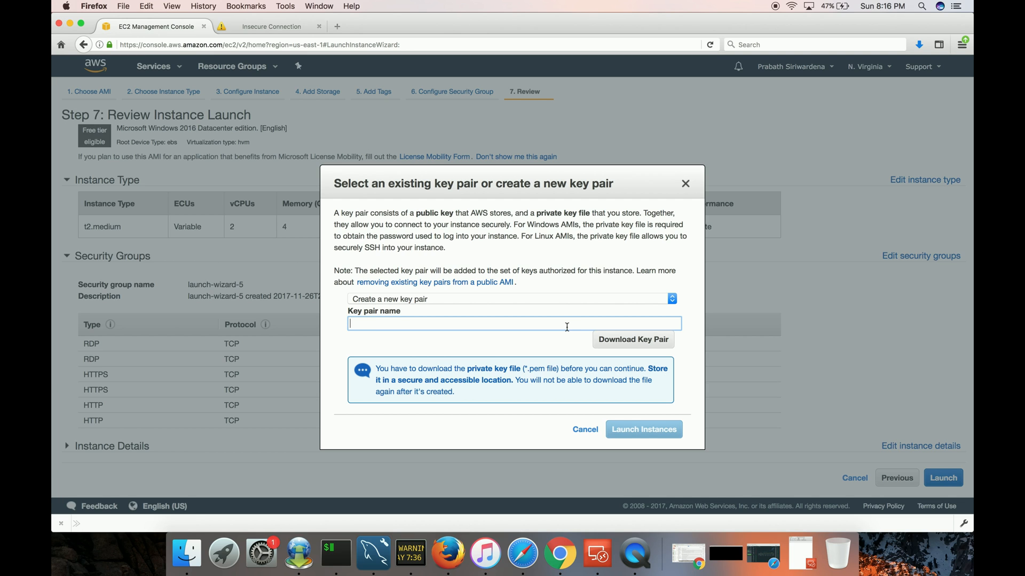
type("wso2.adfs")
left_click(621, 342)
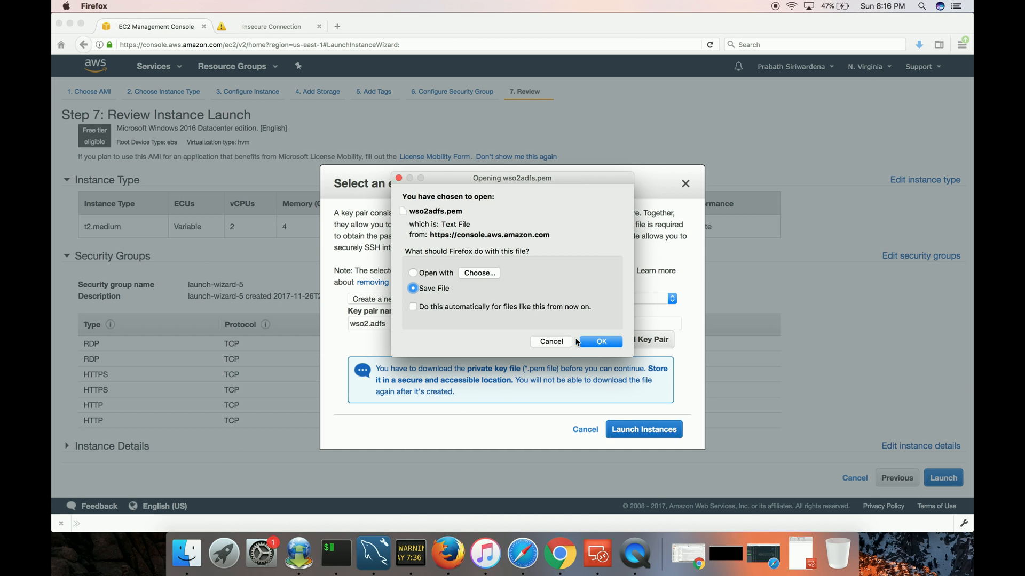
left_click(593, 342)
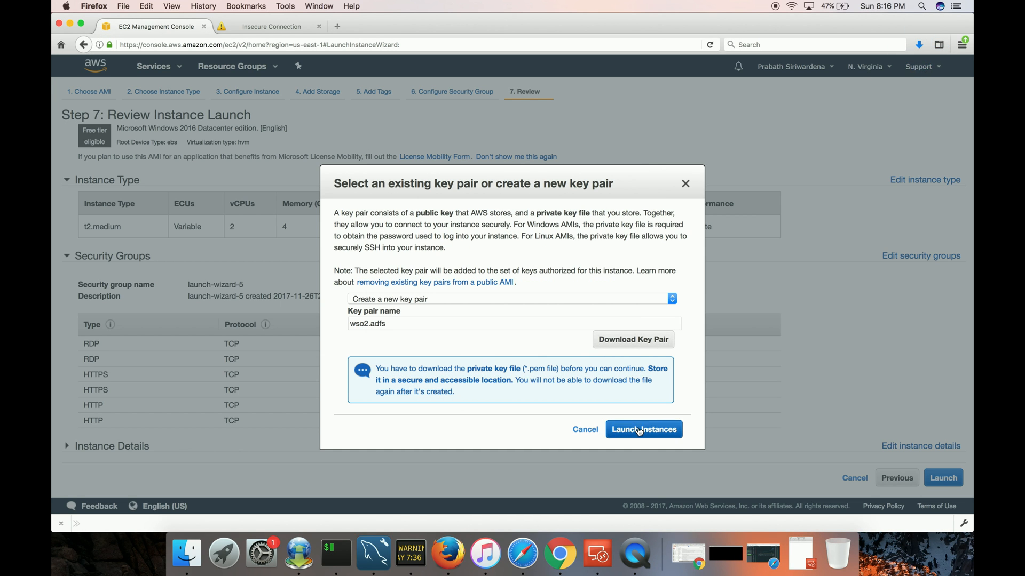
left_click(639, 431)
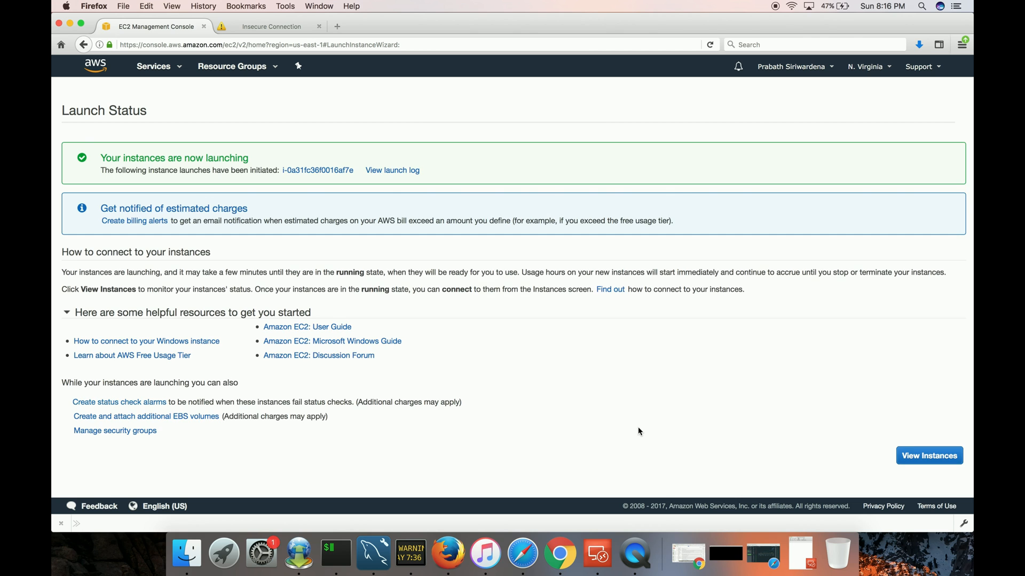
Open the instances list and request the login password for the running instance that uses the wso2.adfs key.
left_click(930, 455)
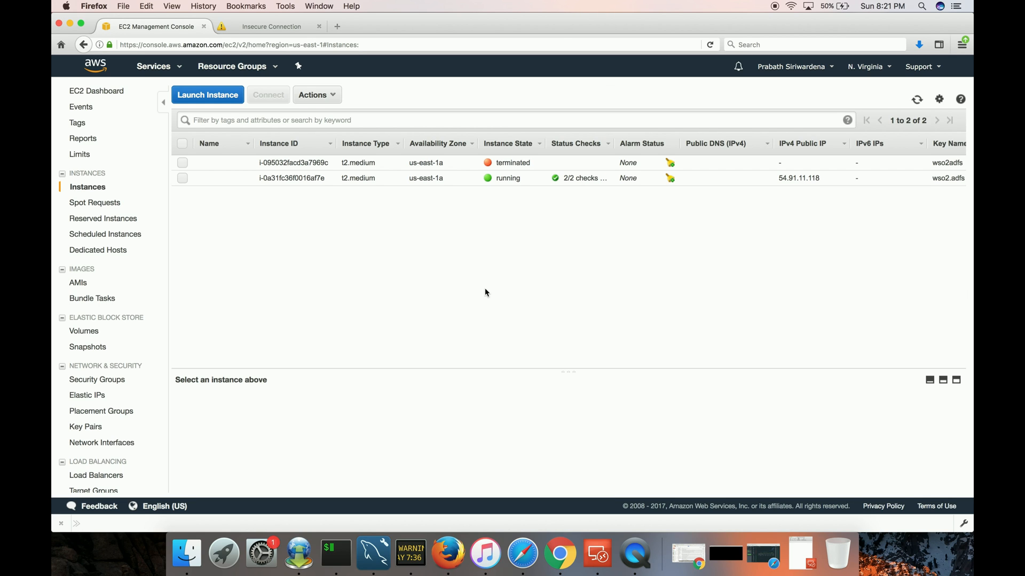
left_click(182, 178)
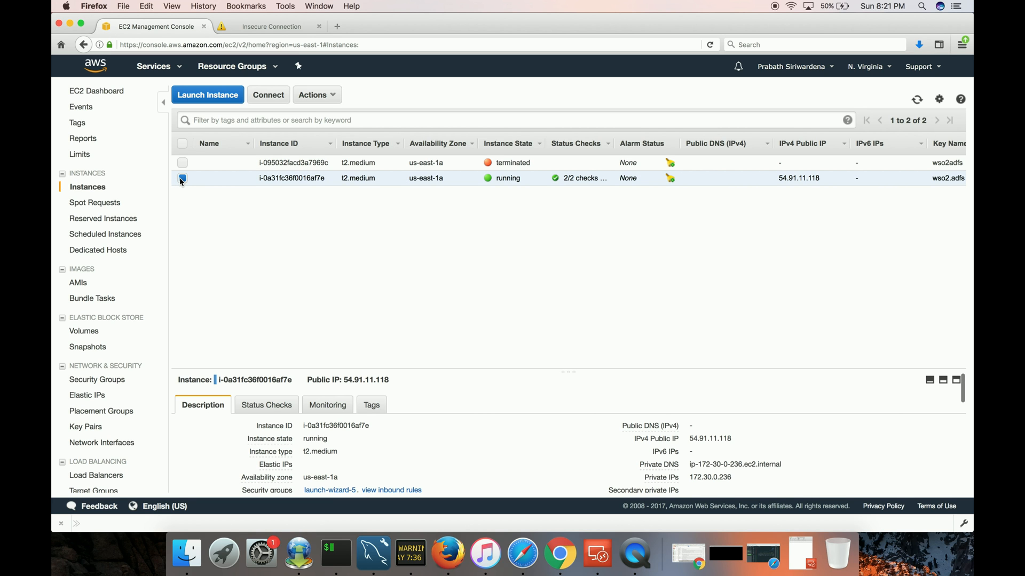
left_click(266, 105)
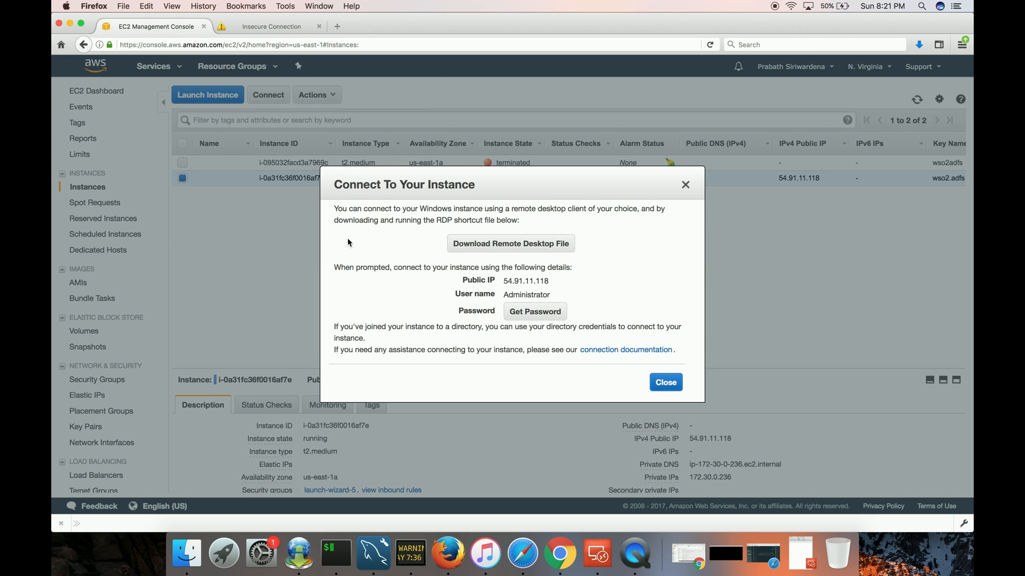
left_click(524, 315)
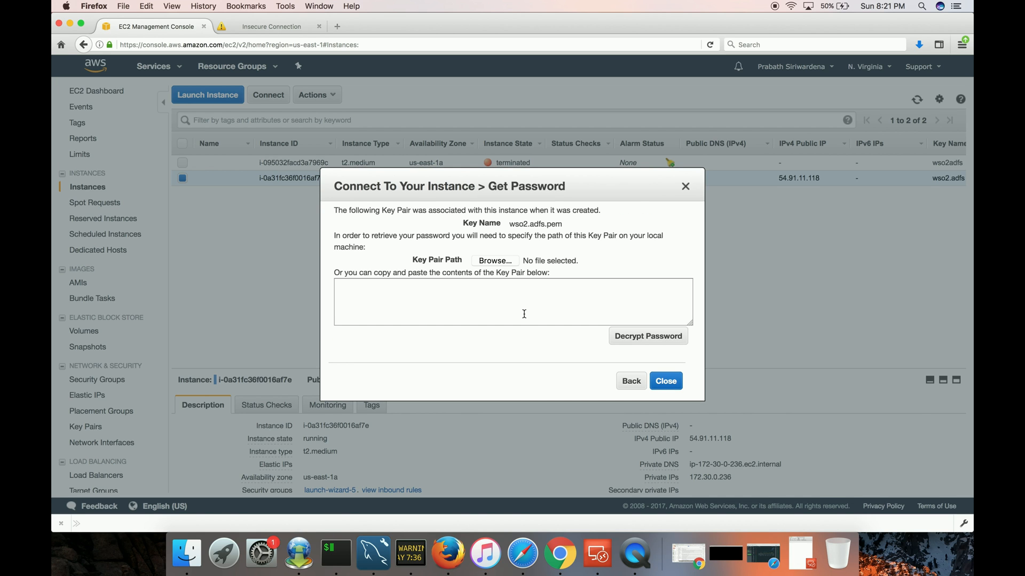
Load the private key file wso2adfs(1).pem from Downloads and decrypt the instance's administrator password.
left_click(495, 261)
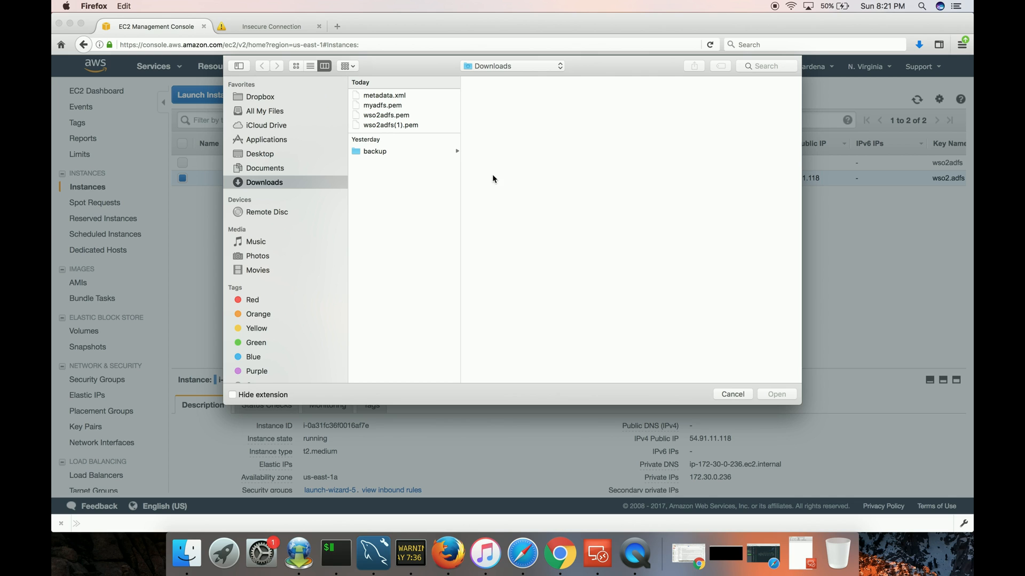
left_click(389, 126)
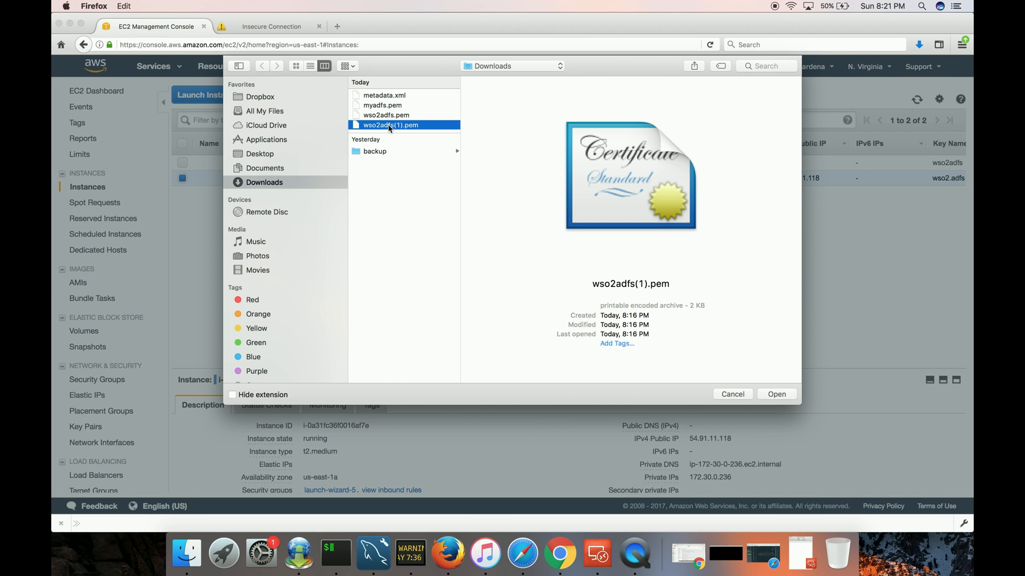
left_click(775, 394)
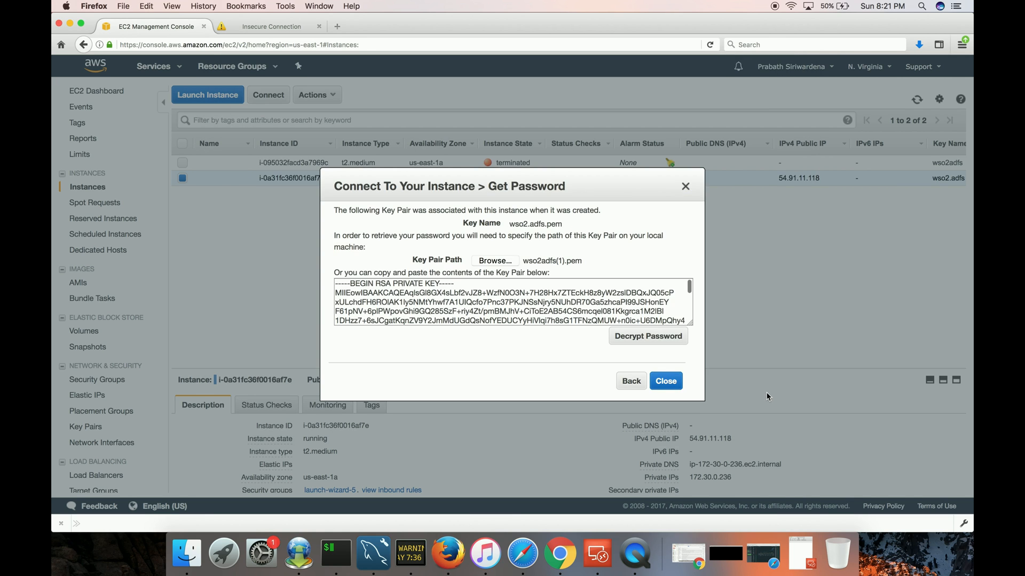
left_click(669, 340)
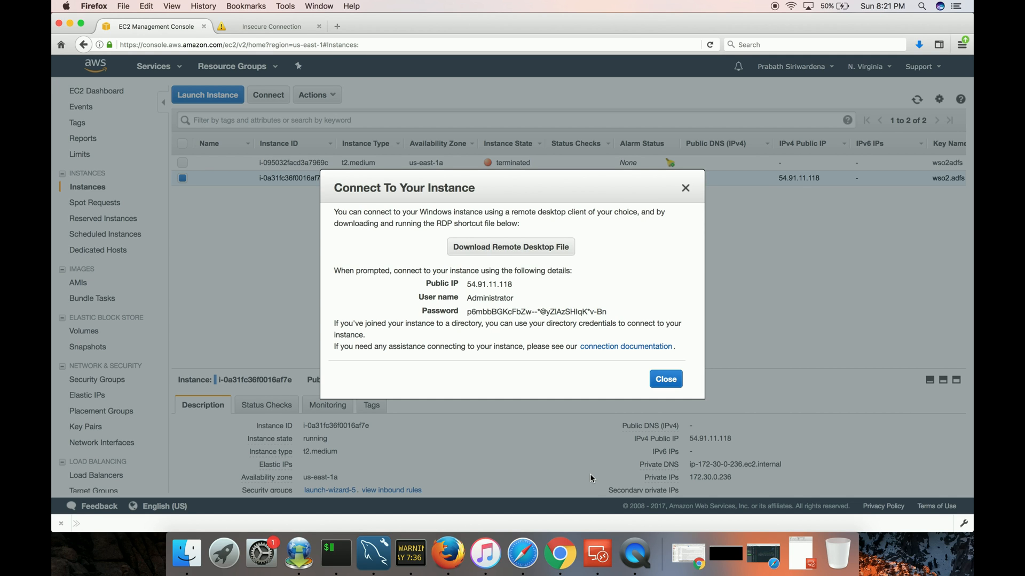
Switch to Microsoft Remote Desktop and create a new desktop connection, keeping the instance's connection details in view.
left_click(600, 556)
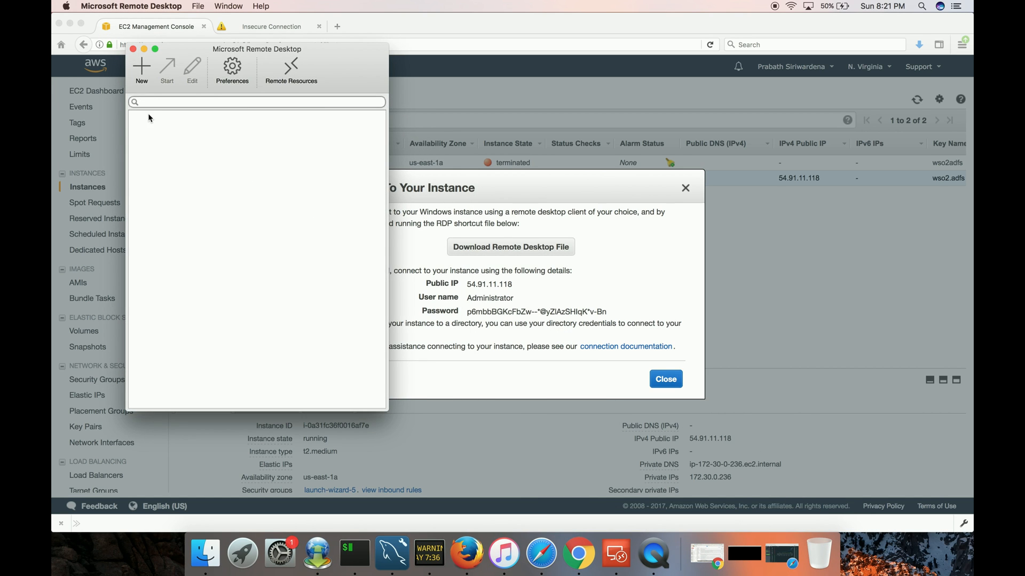
left_click_drag(312, 52, 246, 49)
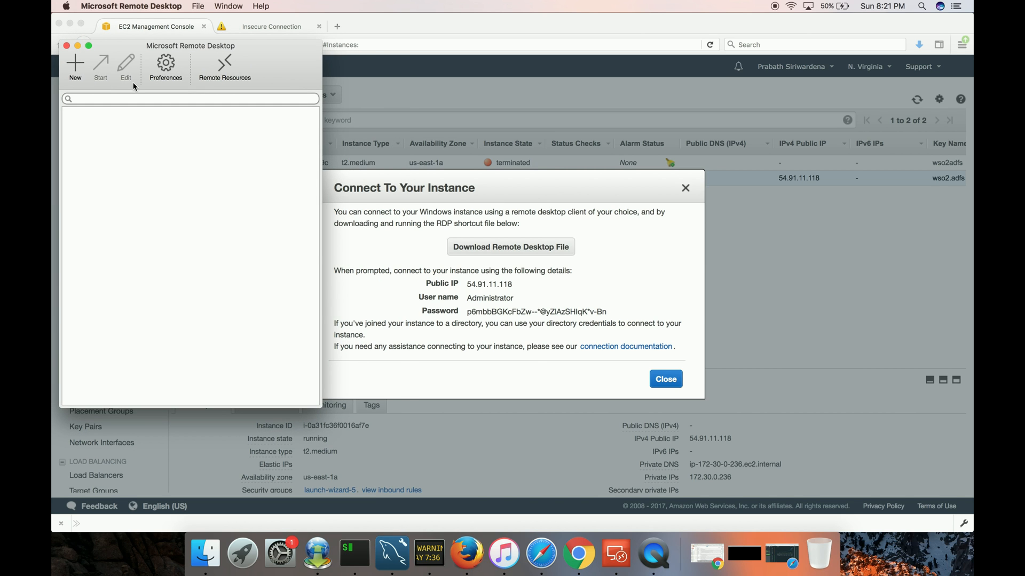
left_click(76, 66)
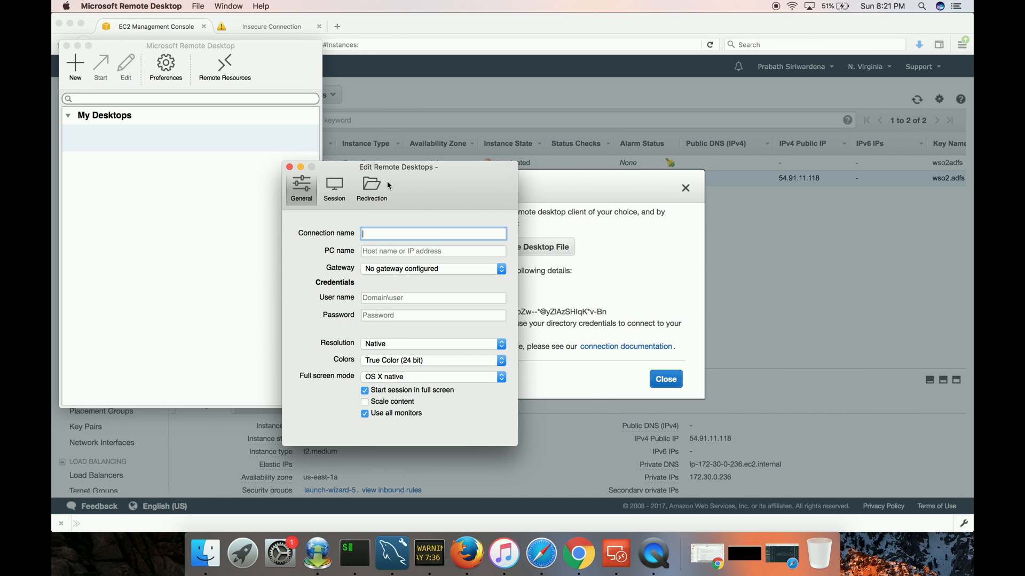
left_click_drag(388, 185, 255, 156)
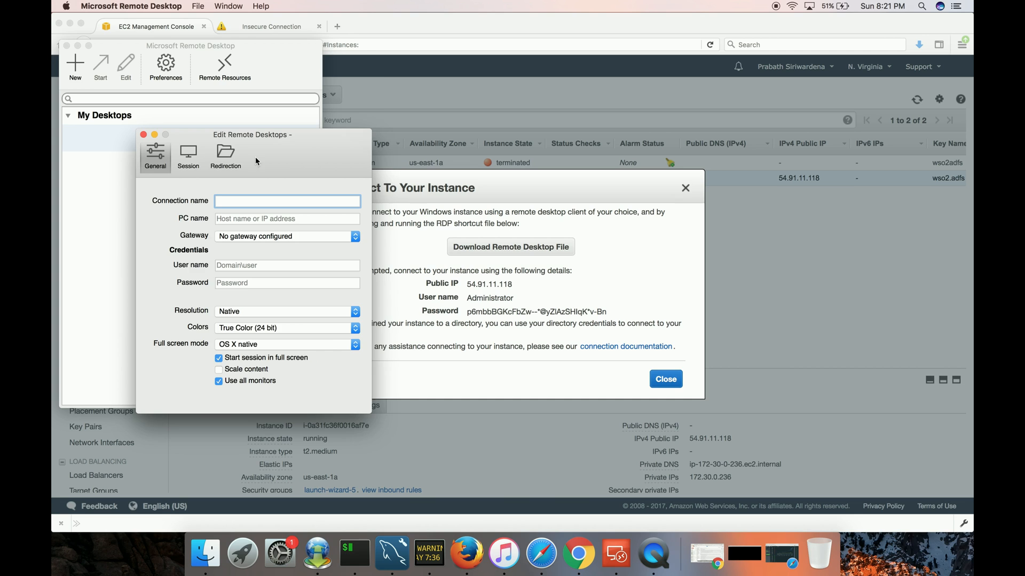
Copy the instance's public IP 54.91.11.118 from the EC2 console into the connection name and PC name.
triple_click(479, 284)
key("super+c")
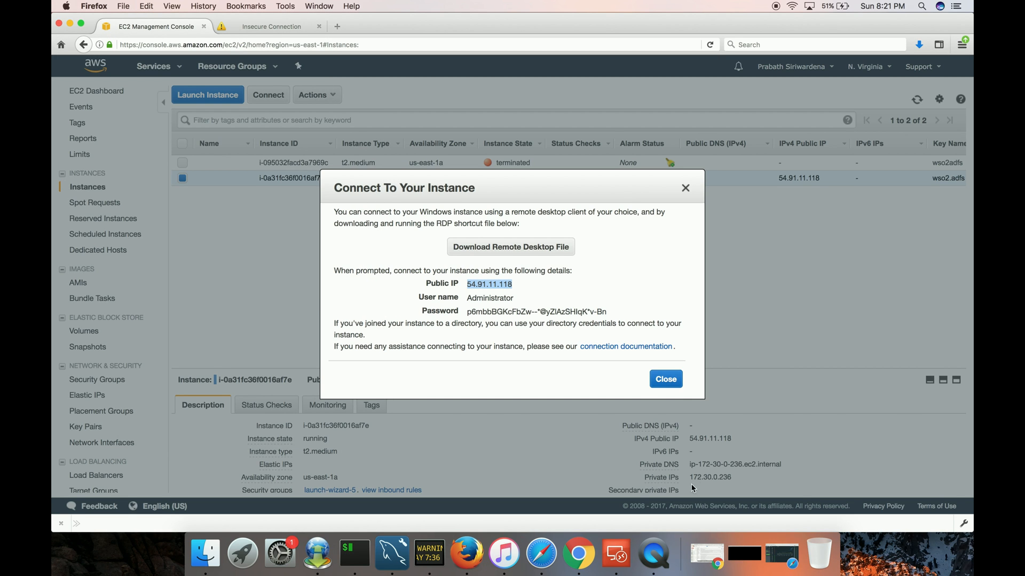
left_click(616, 555)
key("super+v")
left_click(300, 214)
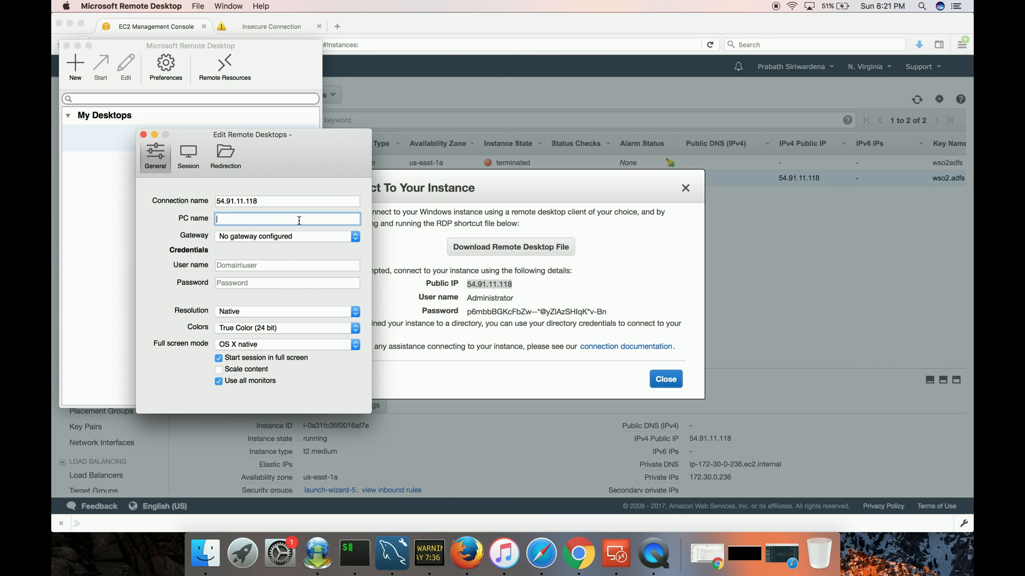
key("super+v")
Copy the user name Administrator from the instance's connection details into the remote desktop credentials.
left_click(486, 296)
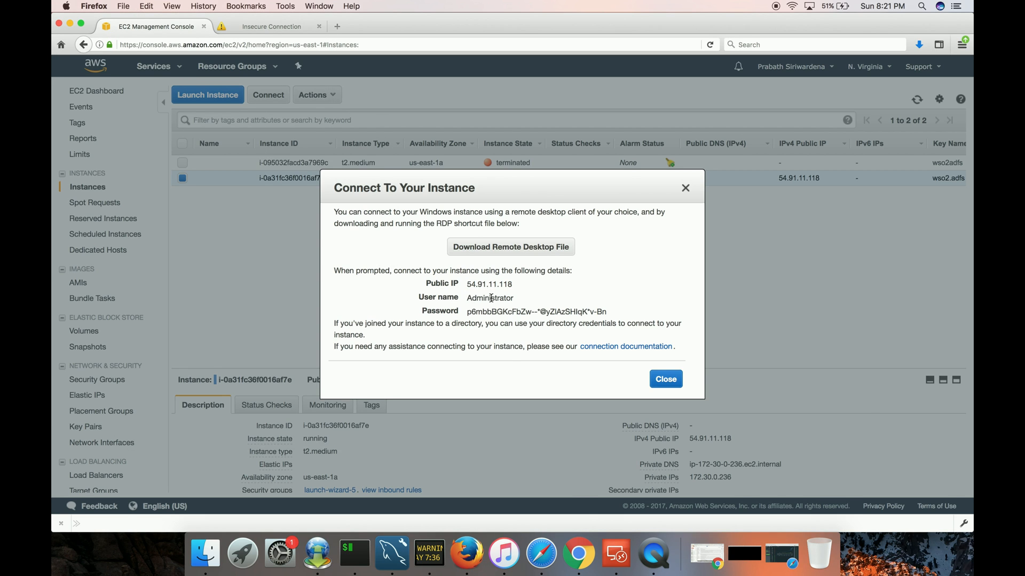
double_click(487, 297)
key("super+c")
left_click(615, 554)
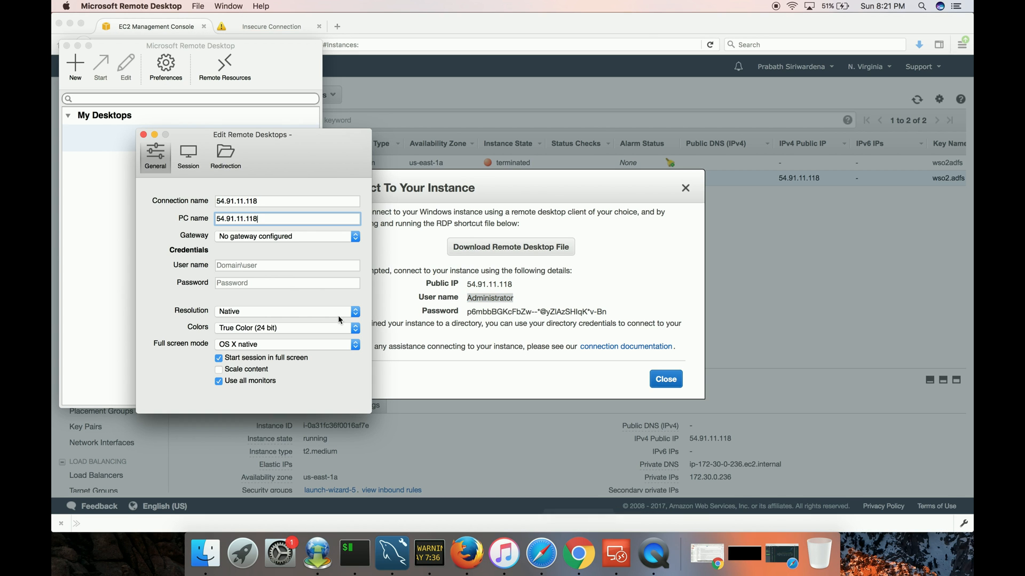
left_click(350, 266)
key("super+v")
Copy the instance's administrator password into the connection's password field and save the connection.
left_click(474, 312)
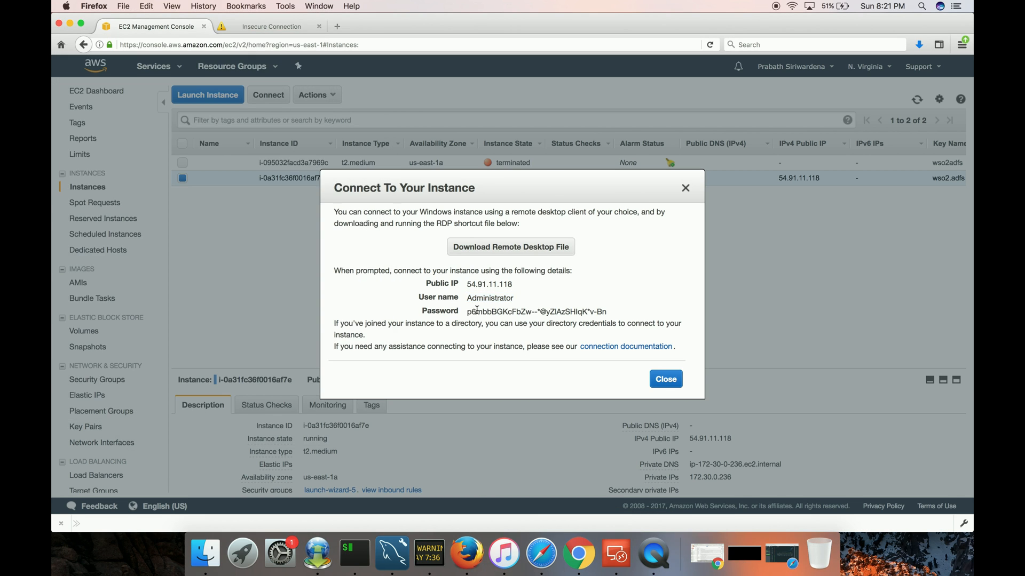
triple_click(474, 312)
left_click(615, 554)
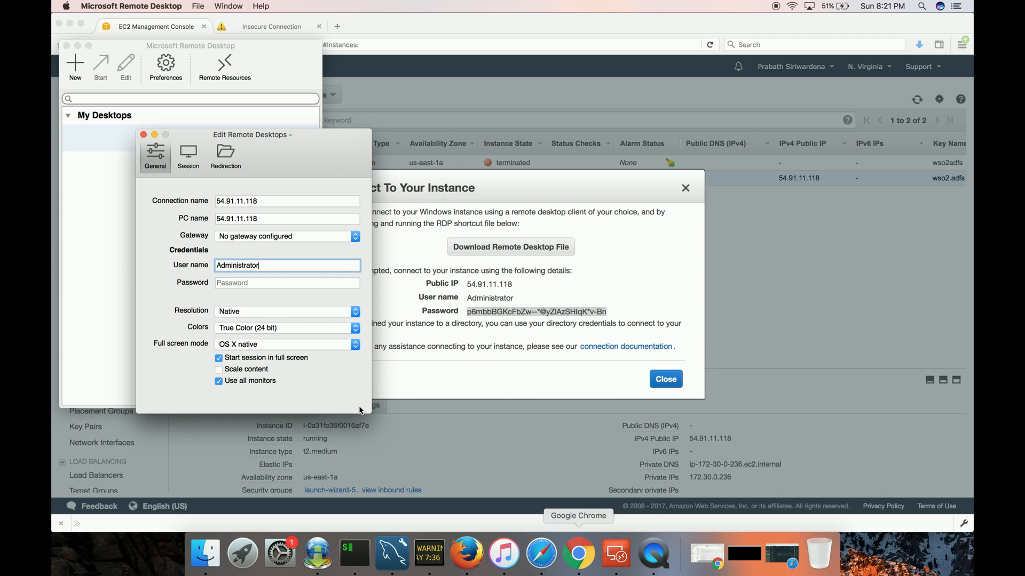
left_click(308, 284)
key("super+v")
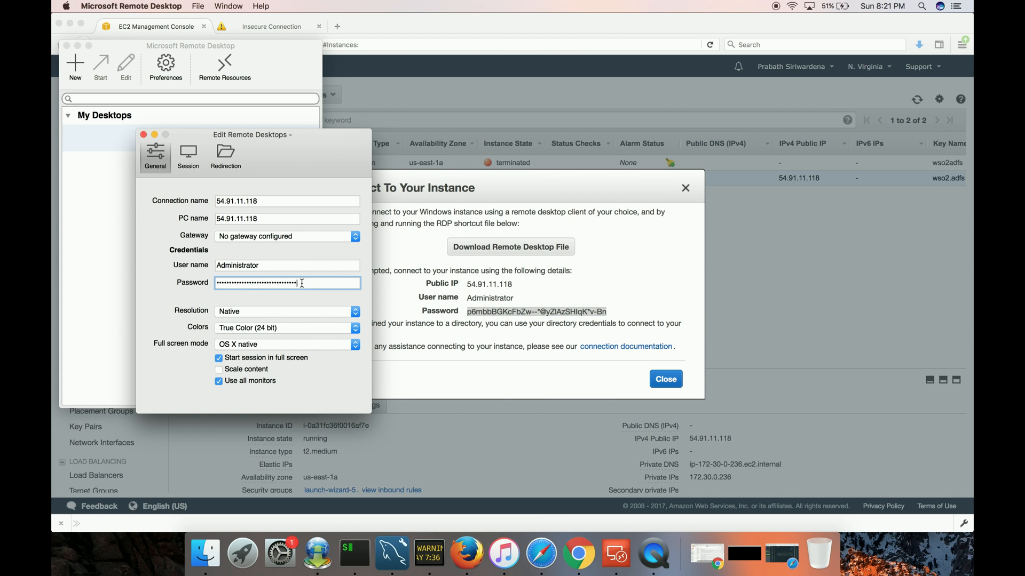
left_click(143, 134)
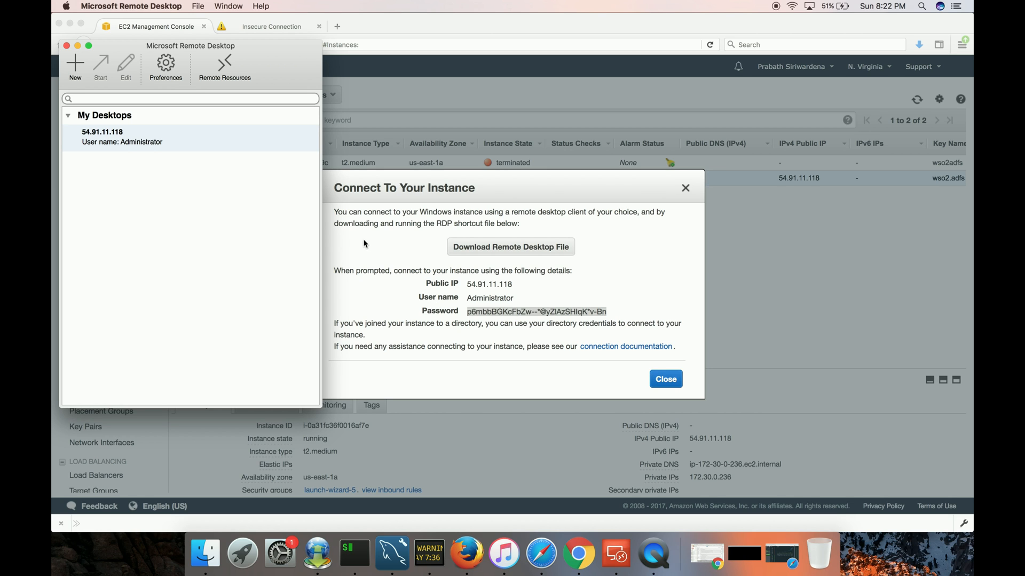
Connect to the saved desktop 54.91.11.118, accept its unverified certificate, and allow the server to be discoverable on the network.
double_click(111, 143)
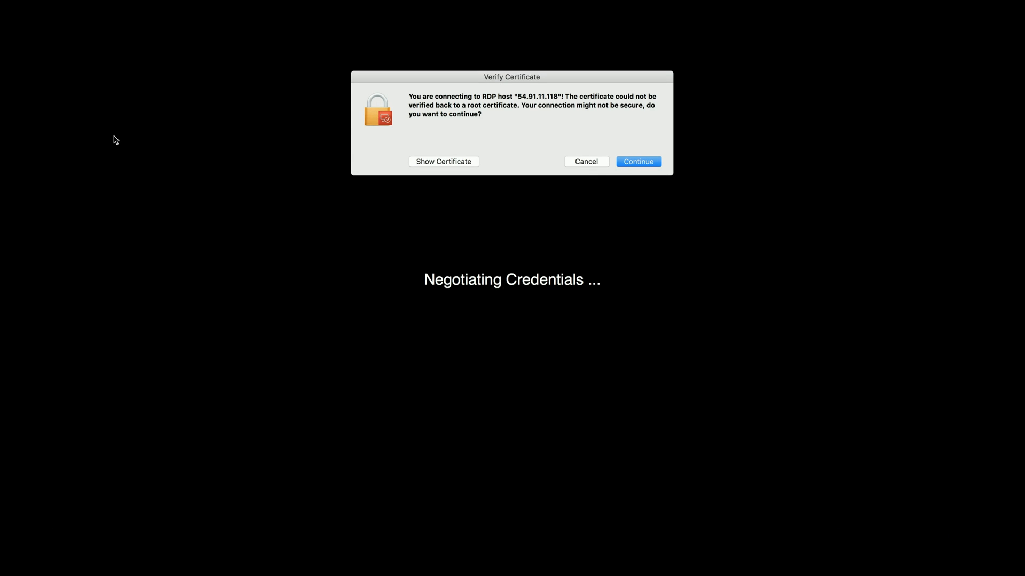
left_click(629, 165)
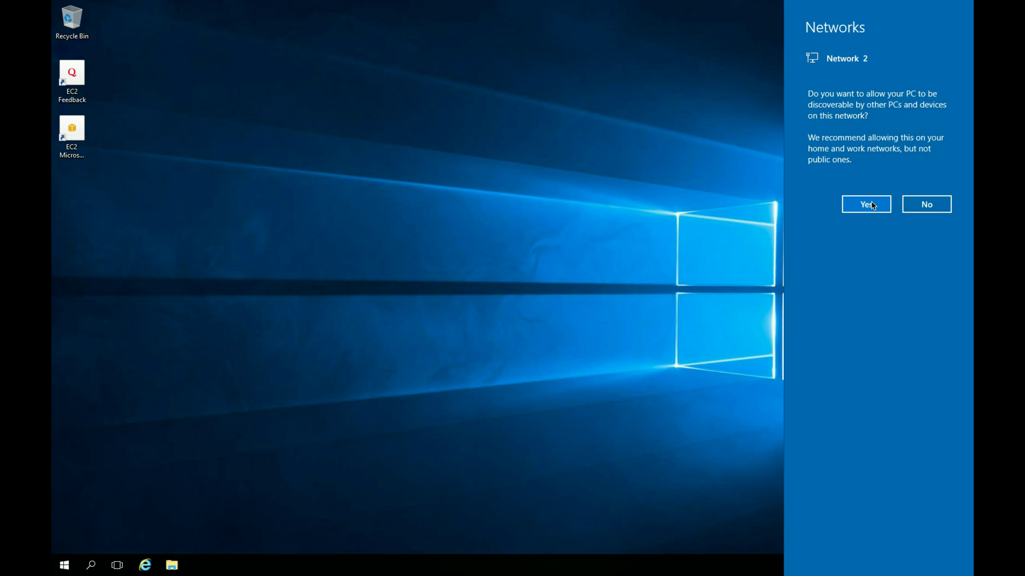
left_click(866, 206)
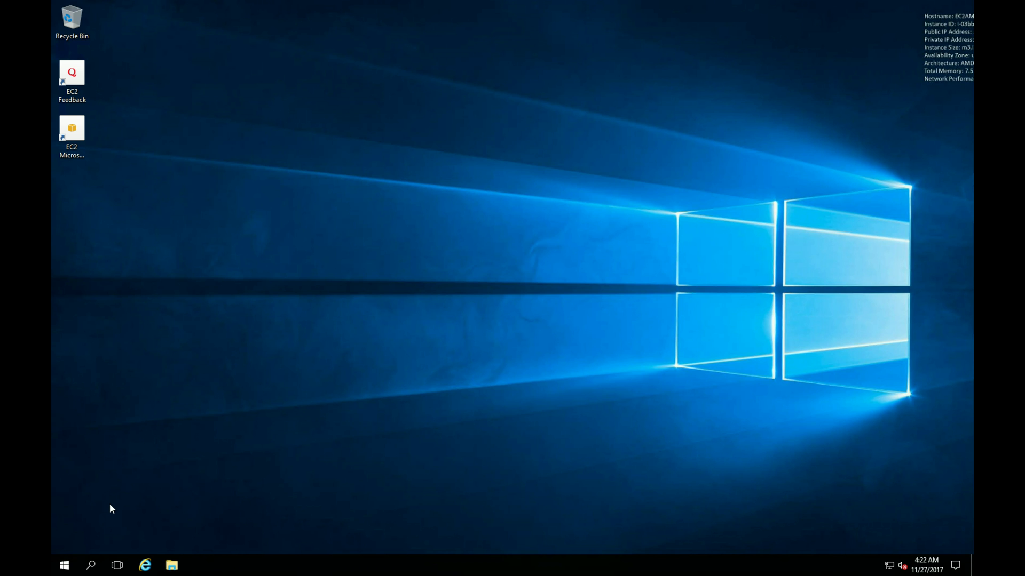
Open Server Manager and start adding roles and features with the role-based or feature-based installation type, continuing to the server roles.
left_click(65, 565)
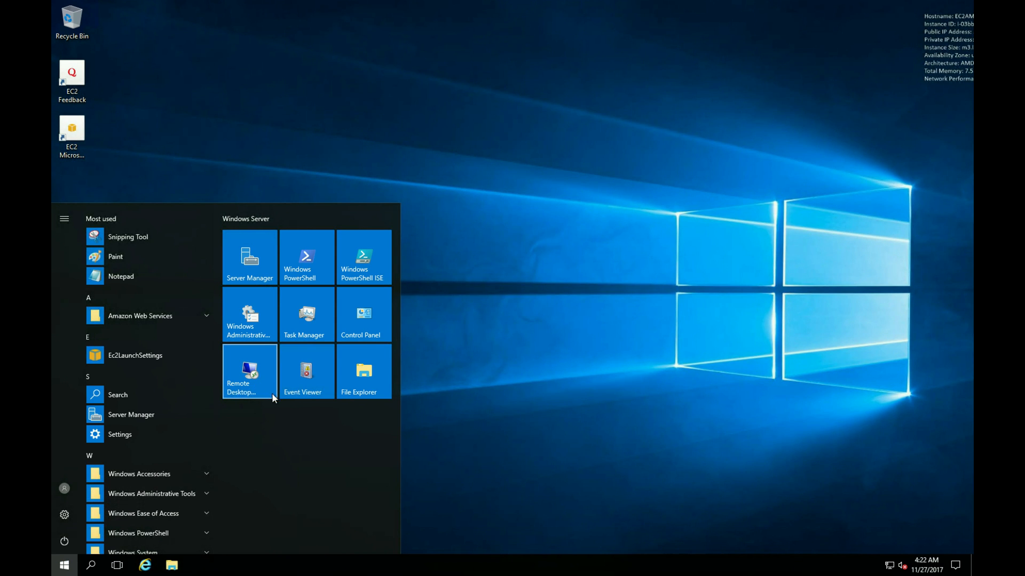
left_click(253, 263)
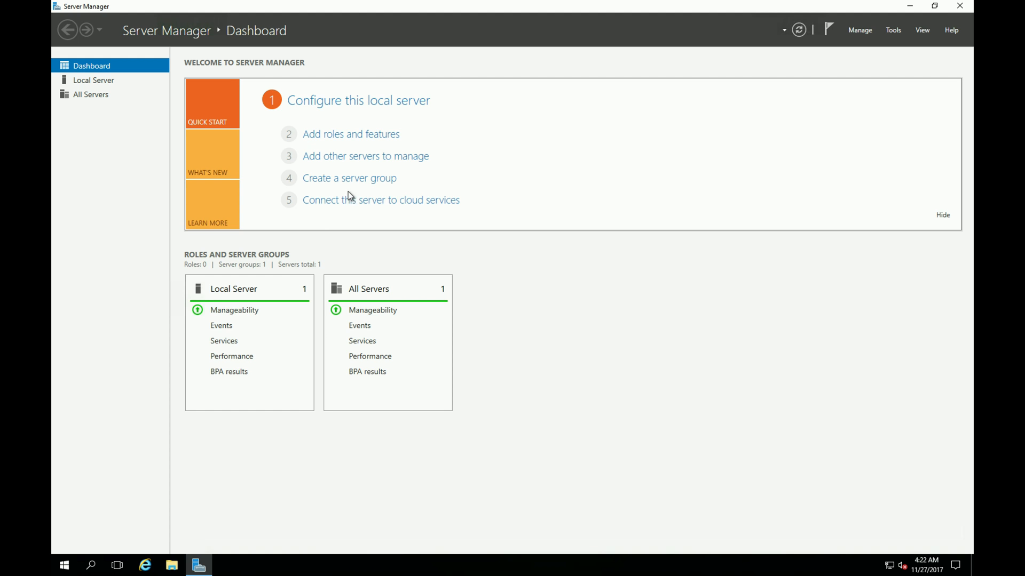
left_click(350, 136)
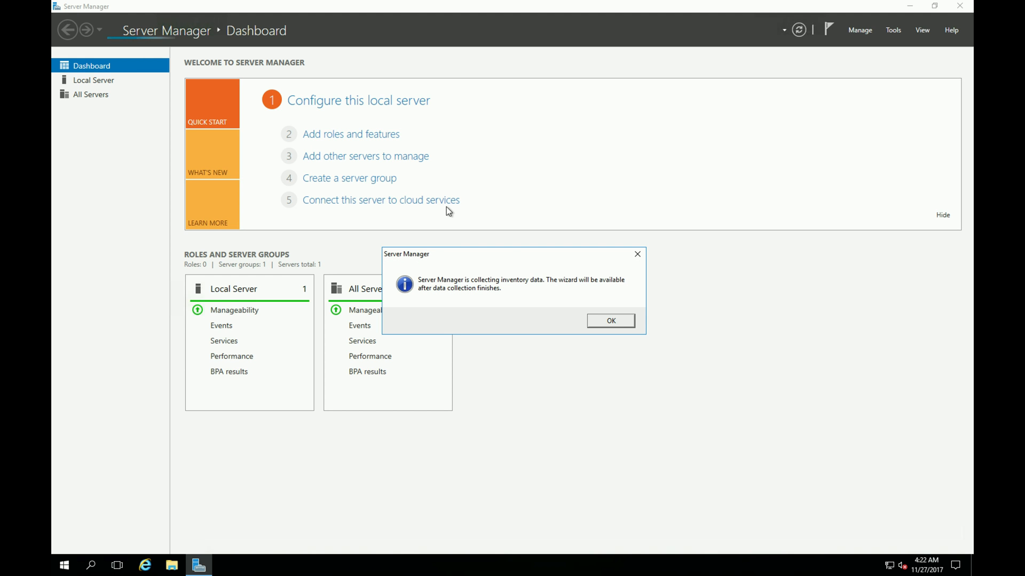
left_click(607, 323)
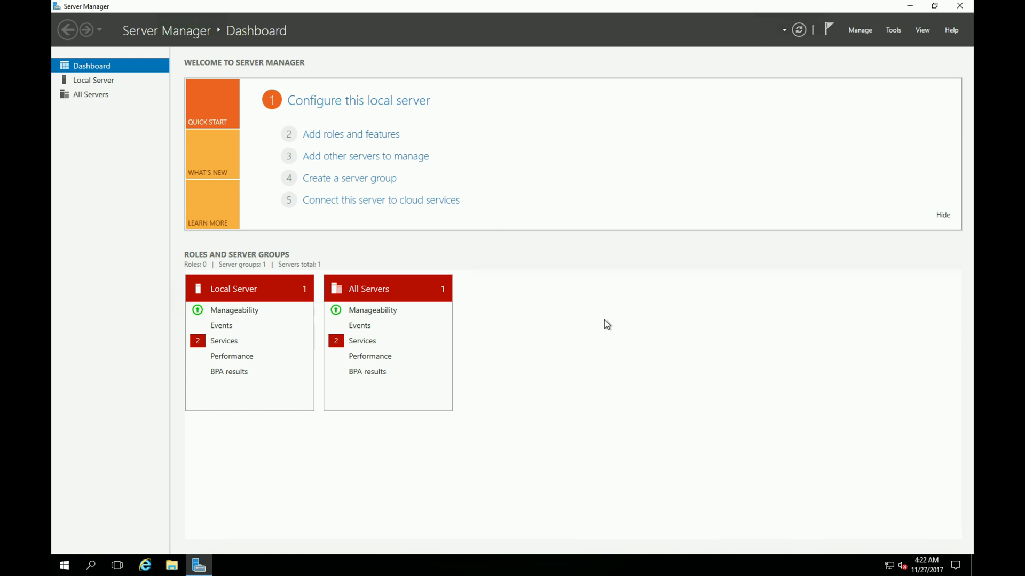
left_click(395, 136)
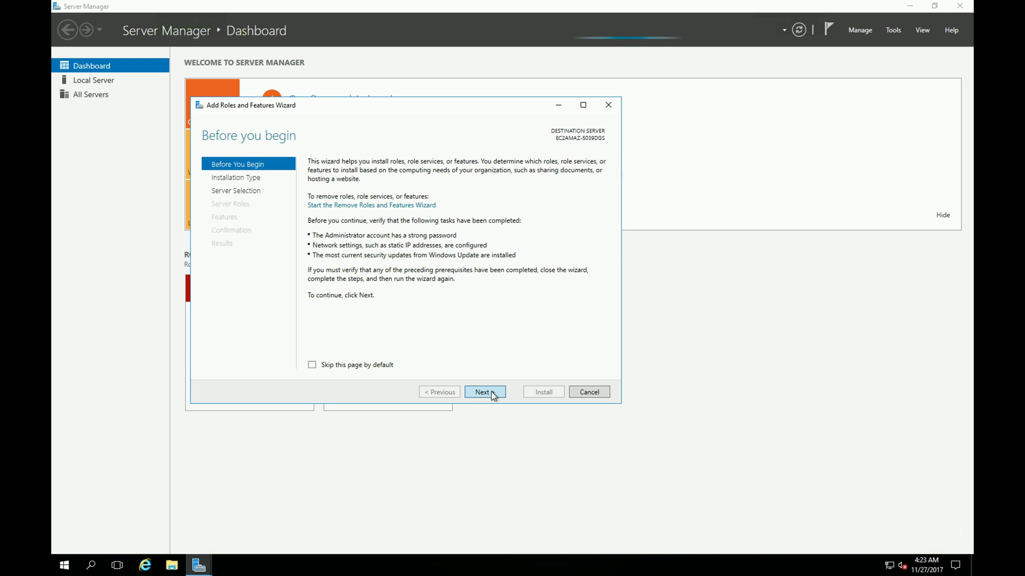
left_click(490, 392)
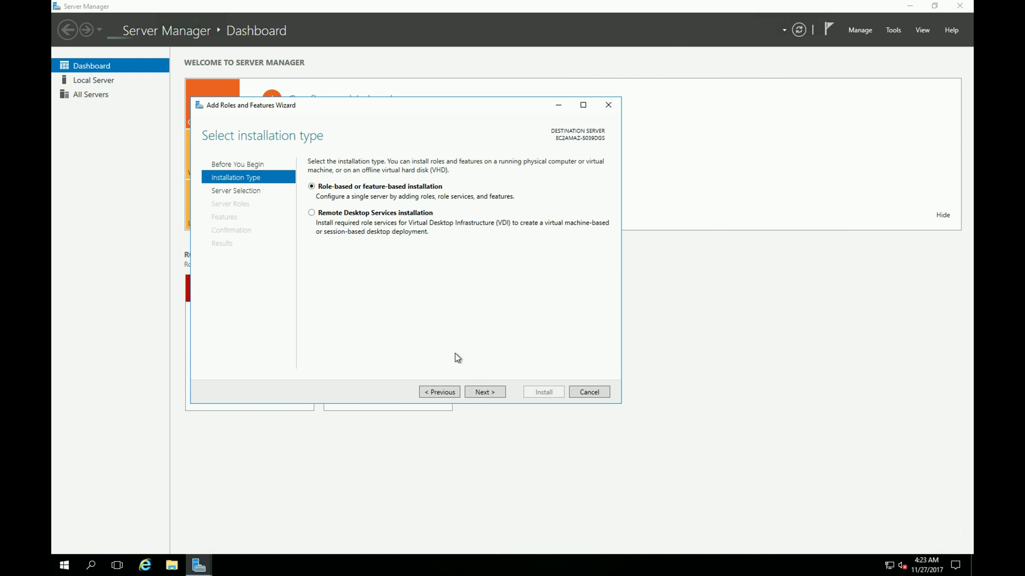
left_click(484, 392)
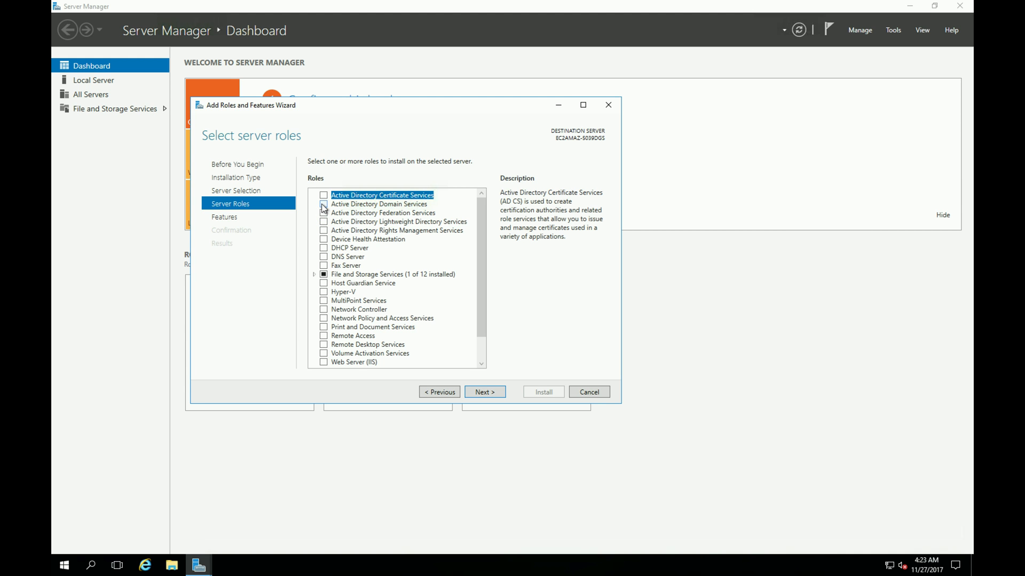
Select the Active Directory Domain Services, Active Directory Federation Services and Web Server (IIS) roles, including their required features.
left_click(324, 208)
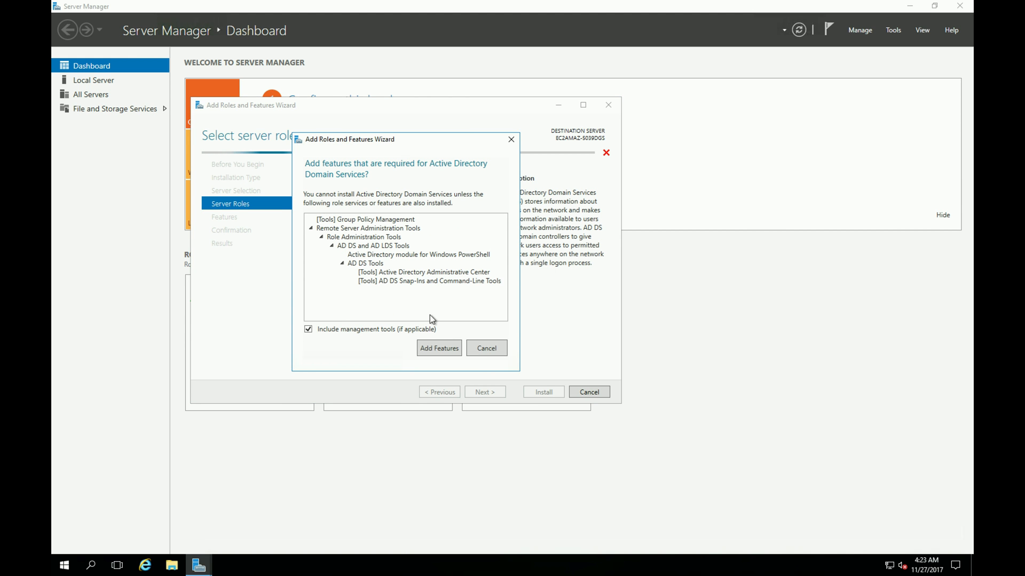
left_click(448, 341)
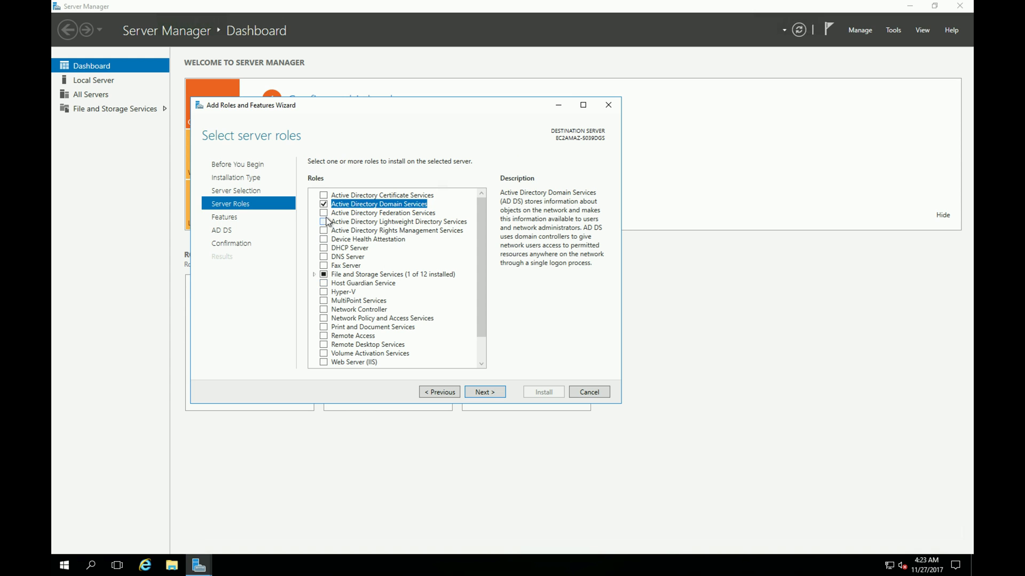
left_click(323, 213)
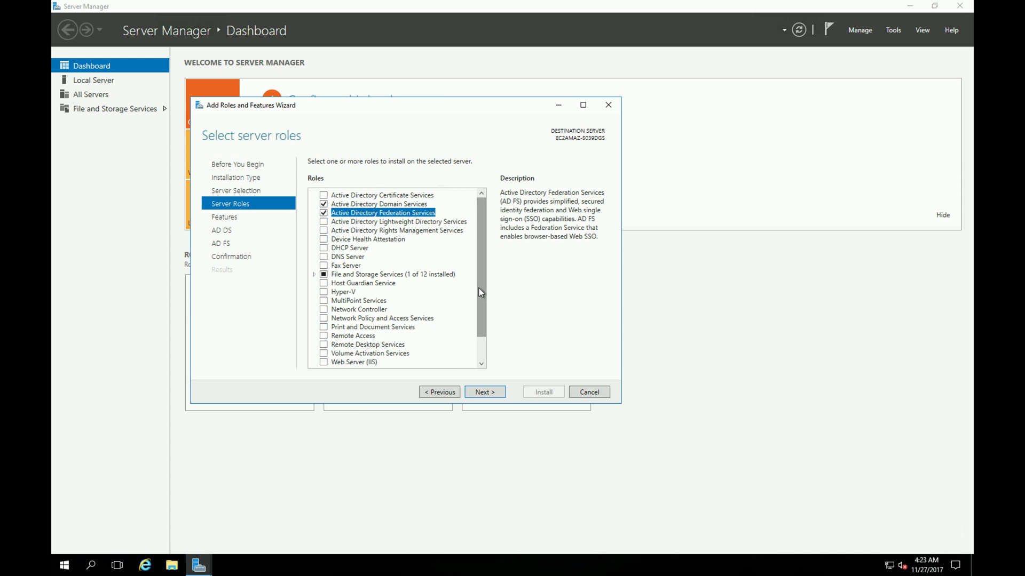
left_click_drag(479, 288, 479, 289)
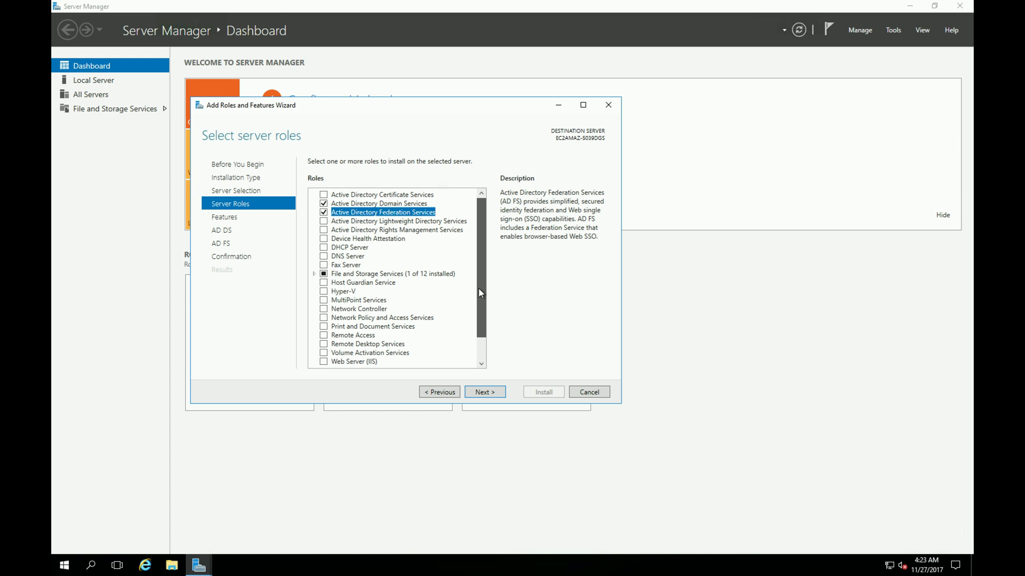
left_click_drag(478, 289, 477, 314)
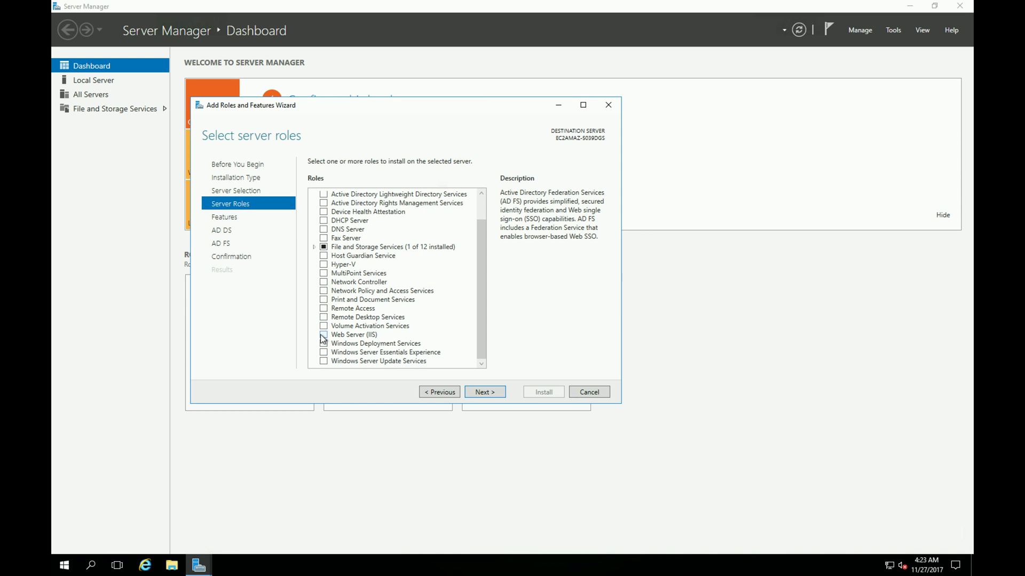
left_click(323, 334)
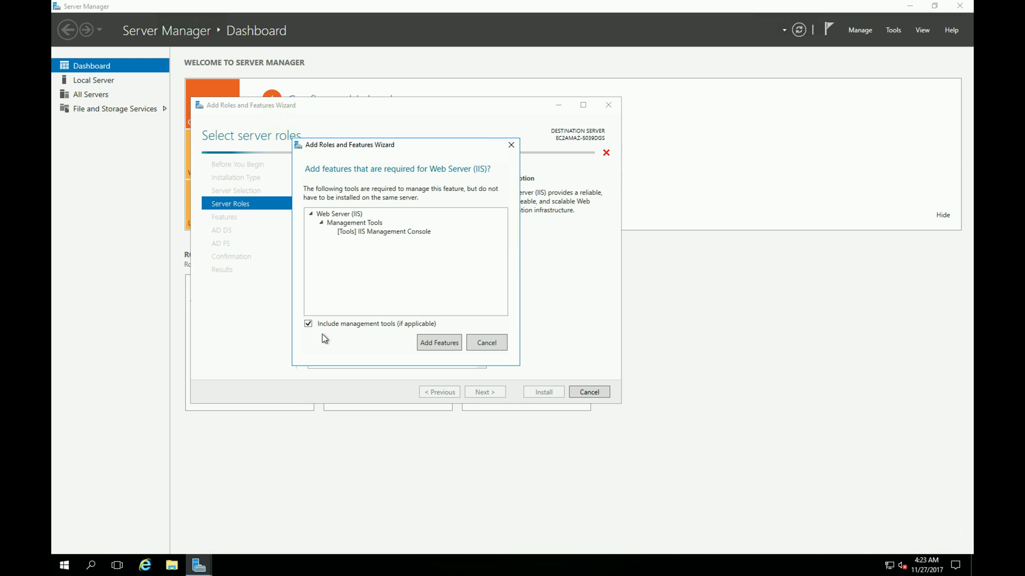
left_click(434, 338)
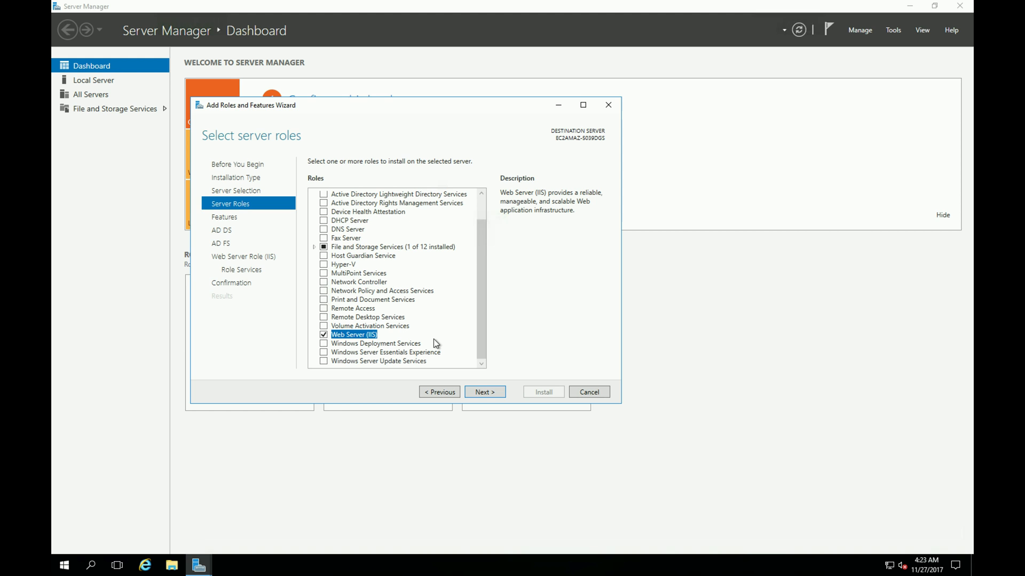
Keep the default features and IIS role services and proceed to the confirmation of the installation selections.
left_click(482, 393)
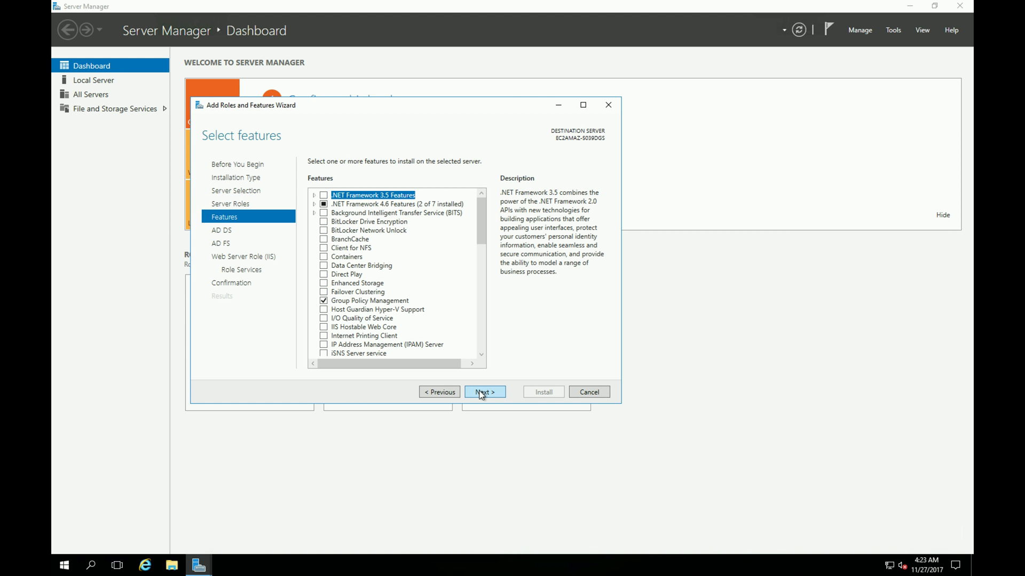
left_click(482, 394)
left_click(482, 394)
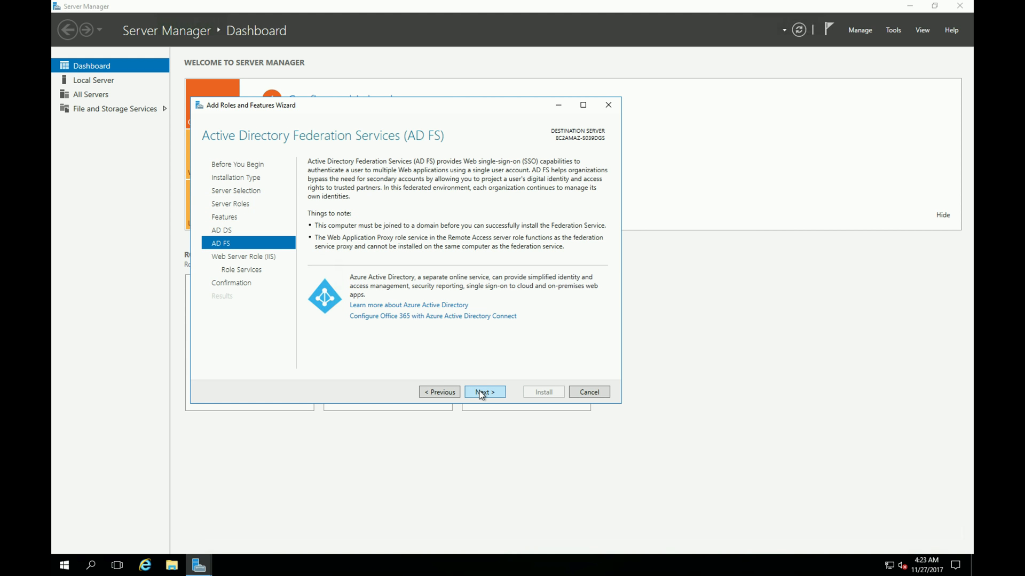
left_click(482, 393)
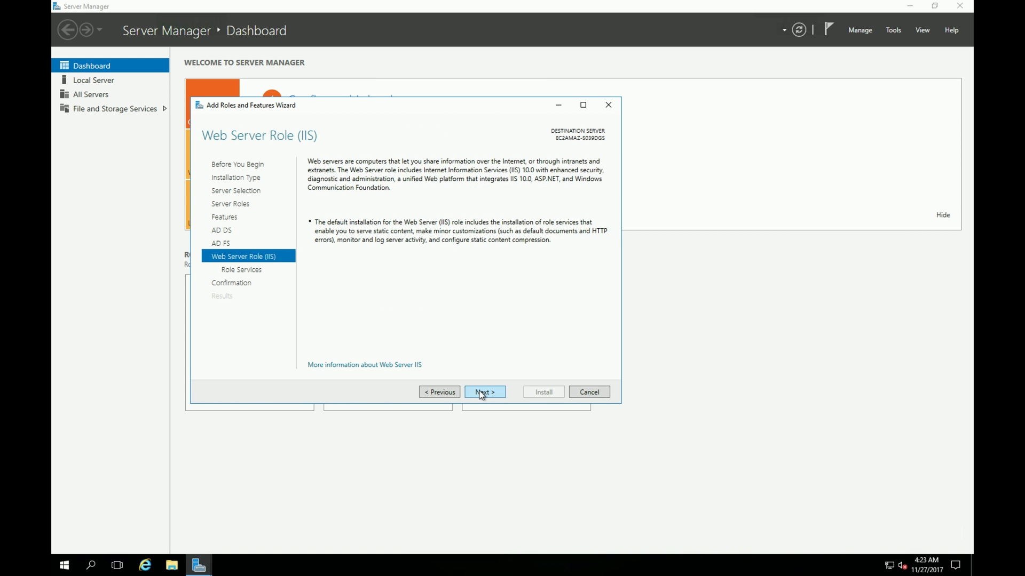
left_click(482, 394)
left_click(482, 393)
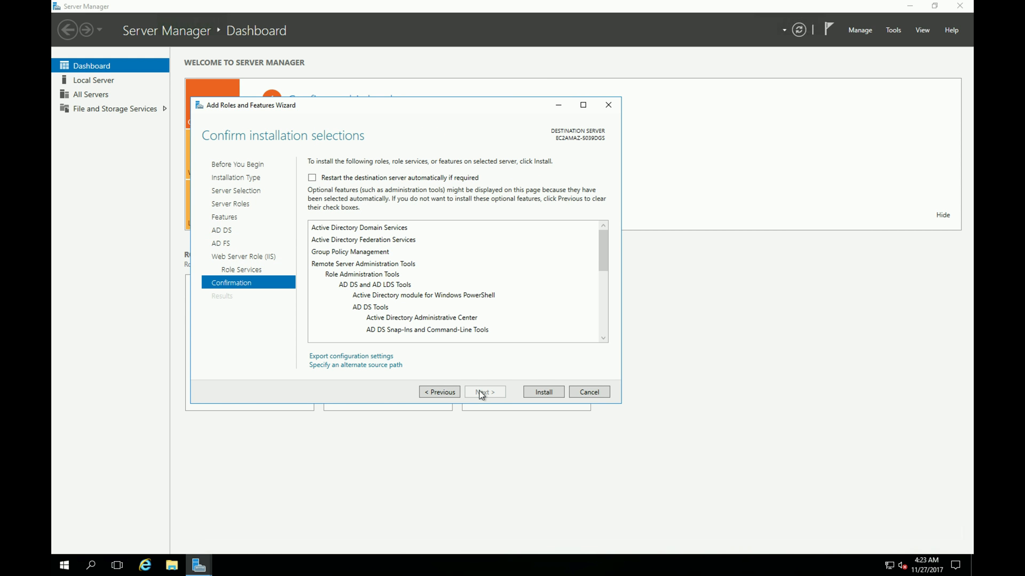
Enable automatic restart of the destination server if required and install the selected roles and features.
left_click(313, 179)
left_click(545, 322)
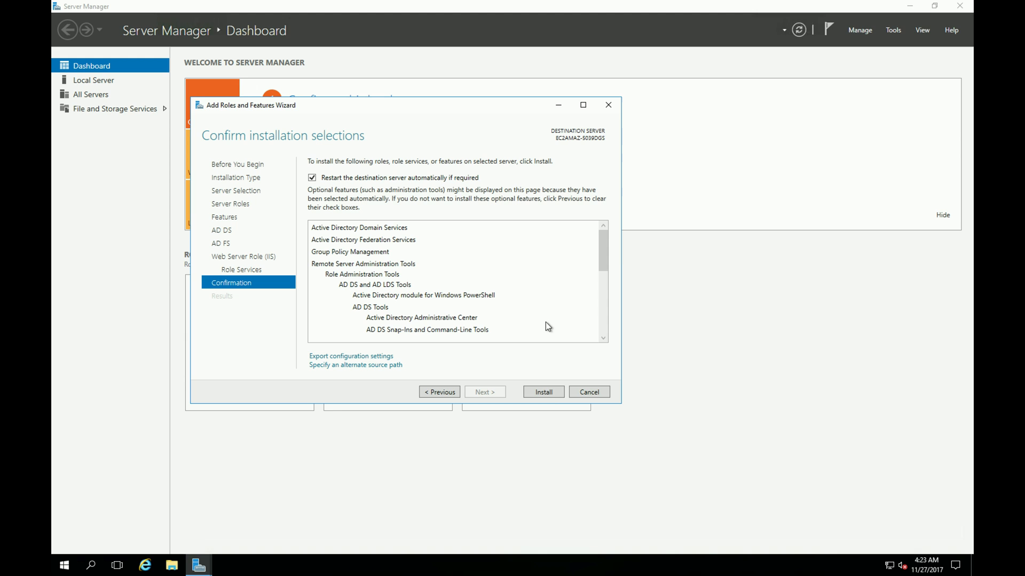
left_click(549, 393)
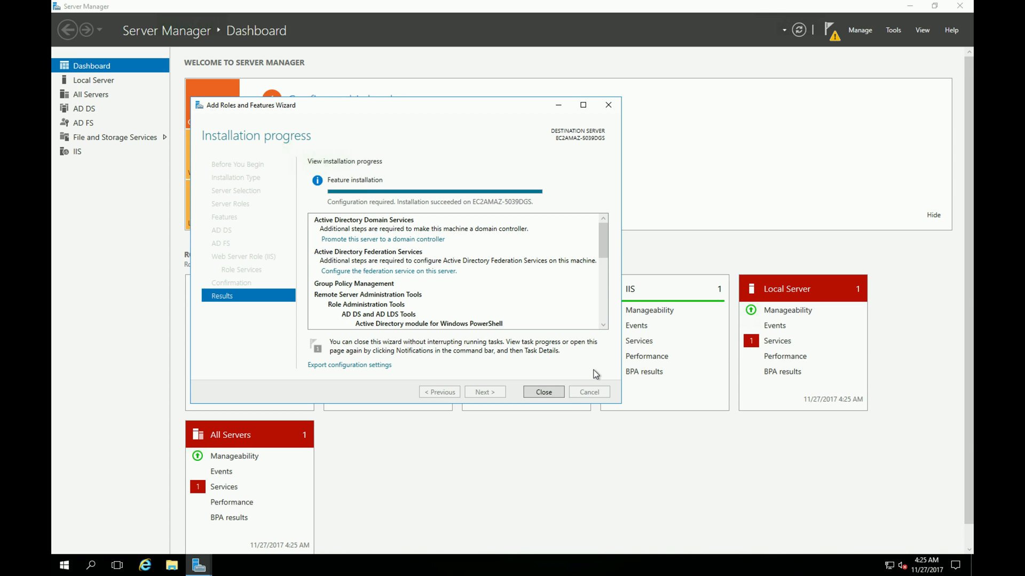
Close the finished installation wizard and open Internet Information Services (IIS) Manager from the Windows administrative tools.
left_click(544, 392)
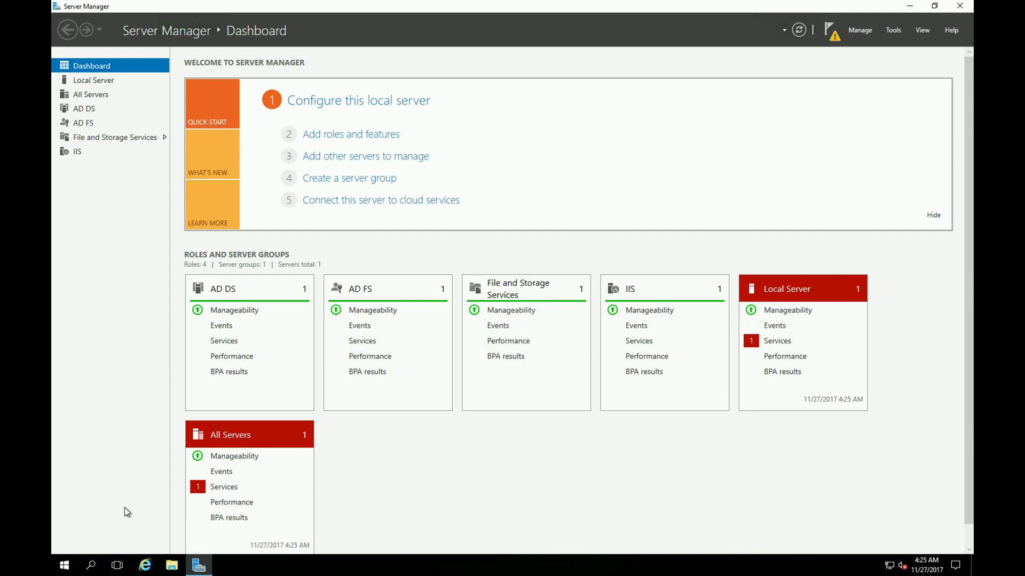
left_click(65, 565)
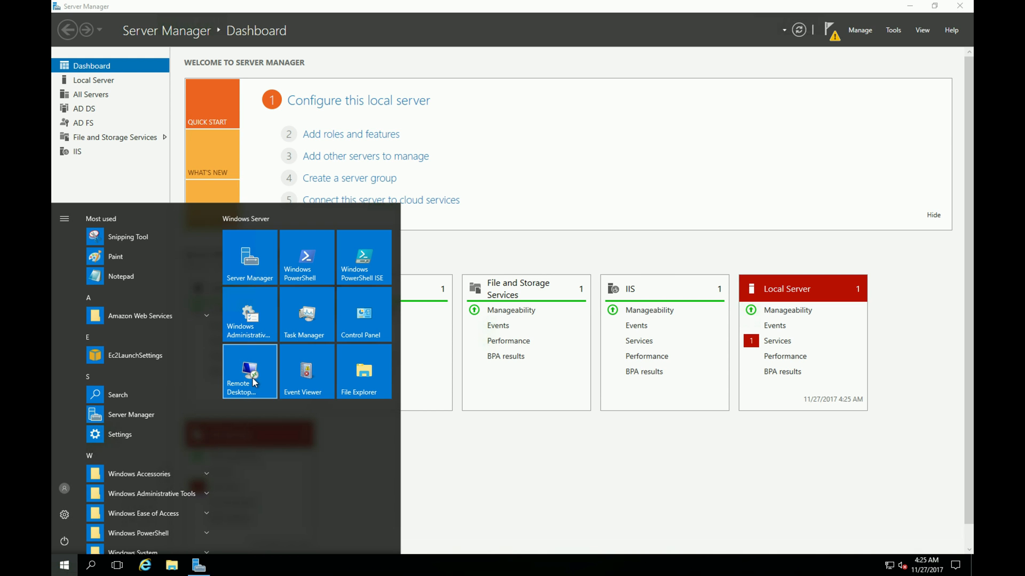
left_click(251, 322)
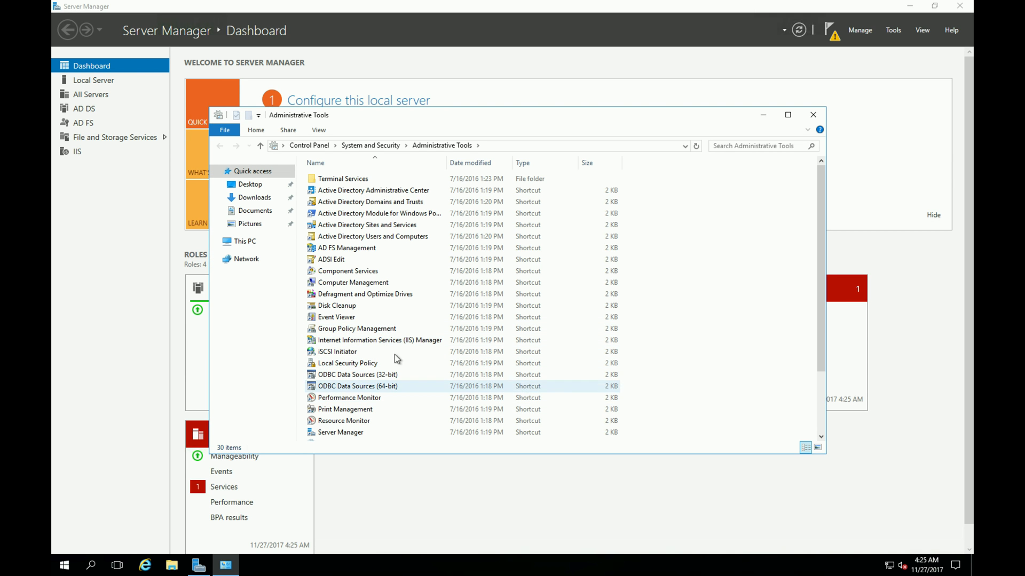
left_click(395, 342)
double_click(395, 341)
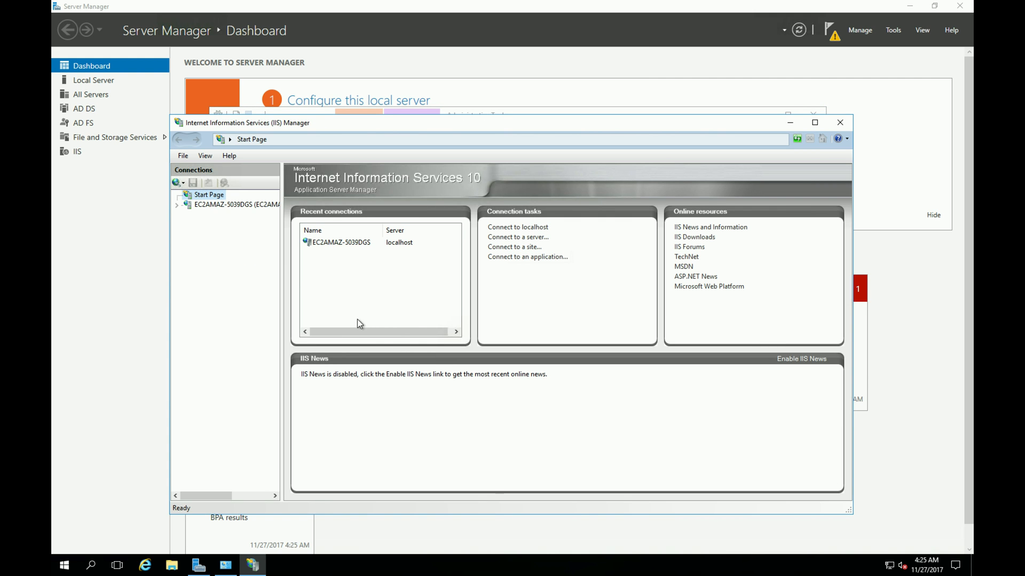
Expand the server's sites in IIS Manager and view the SSL settings of Default Web Site.
left_click(176, 206)
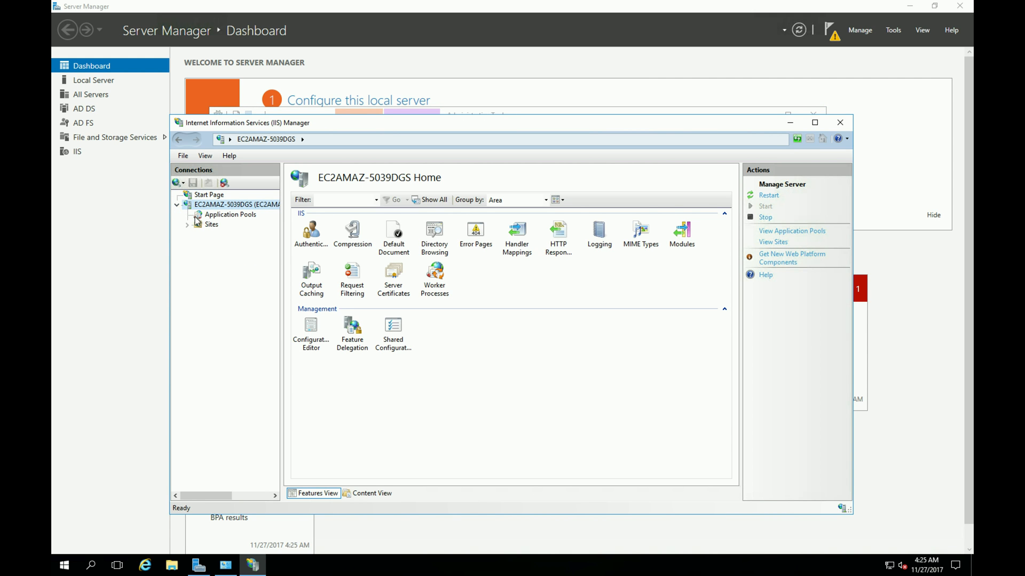
left_click(208, 225)
left_click(187, 225)
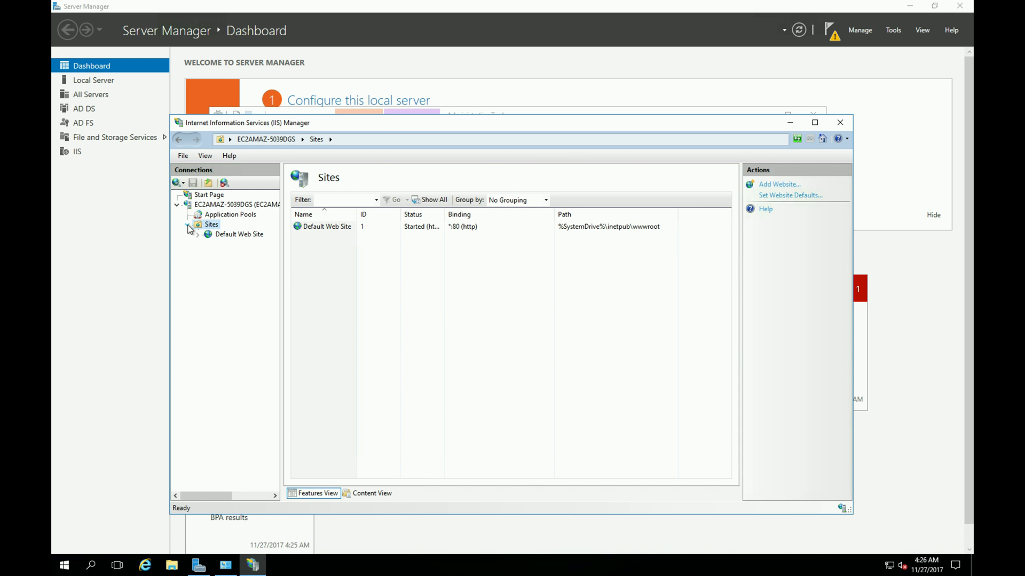
left_click(217, 238)
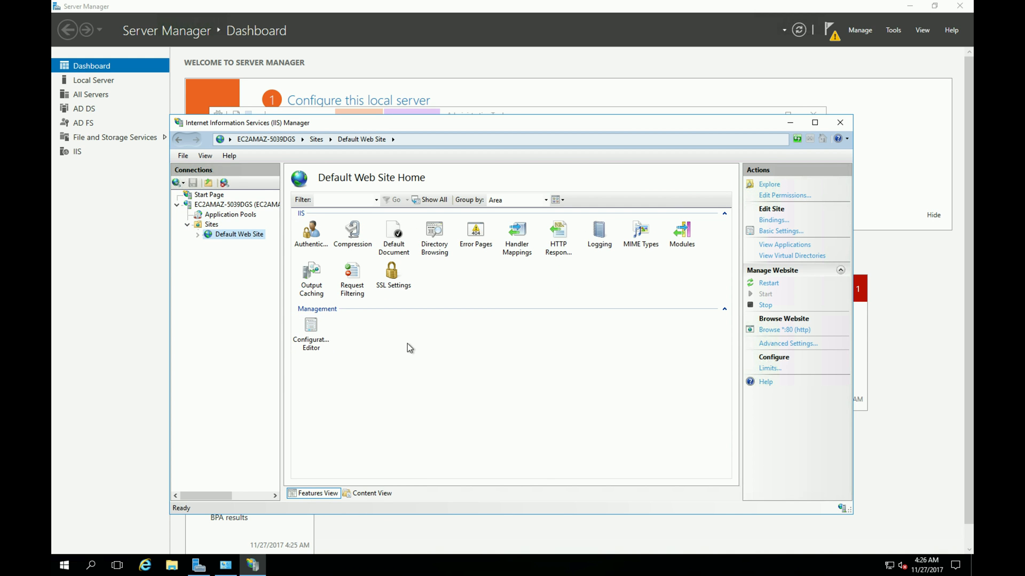
double_click(391, 282)
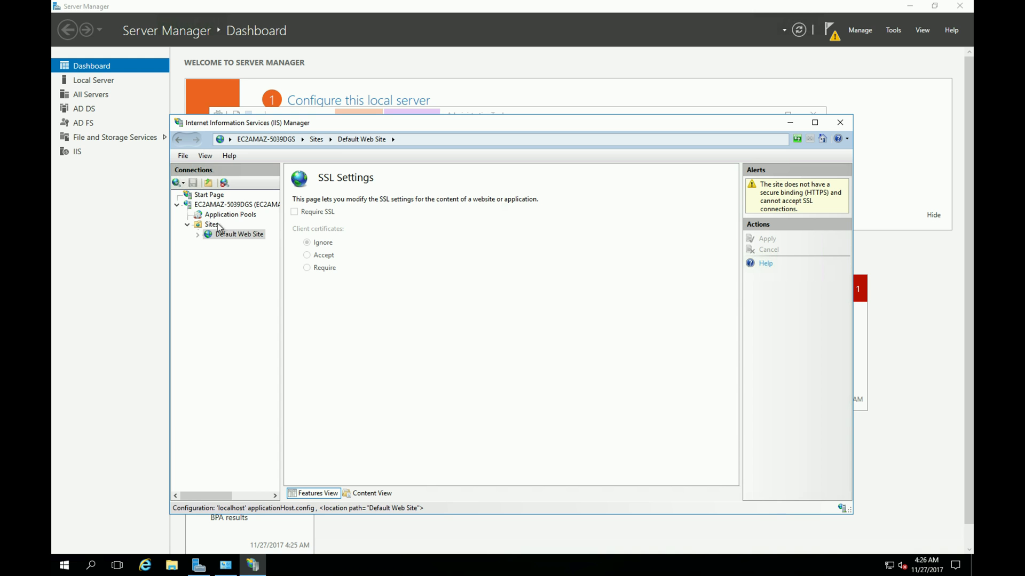
Create a self-signed server certificate with the friendly name adfs.wso2.com in the Personal certificate store.
left_click(225, 205)
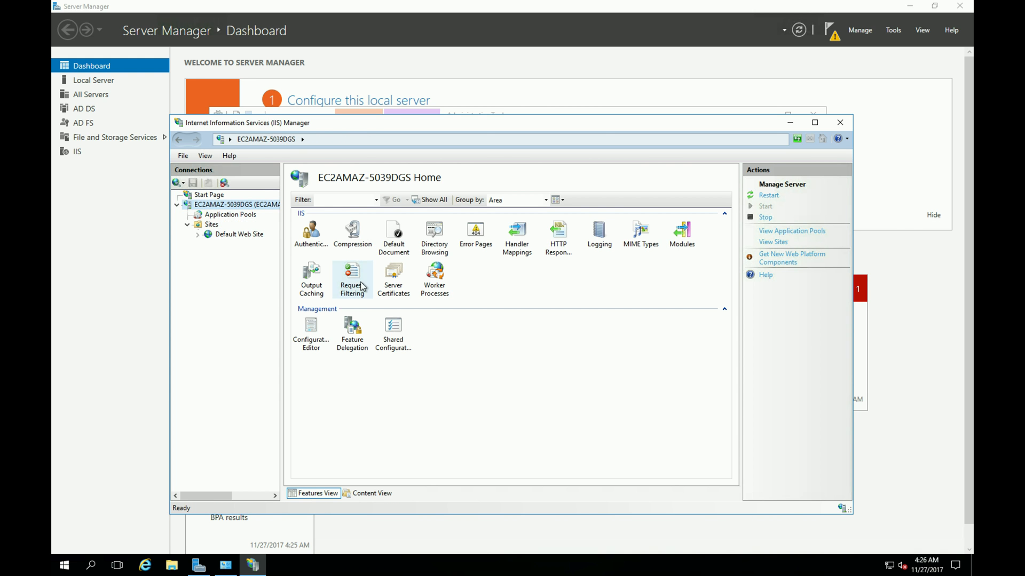
left_click(397, 277)
double_click(396, 276)
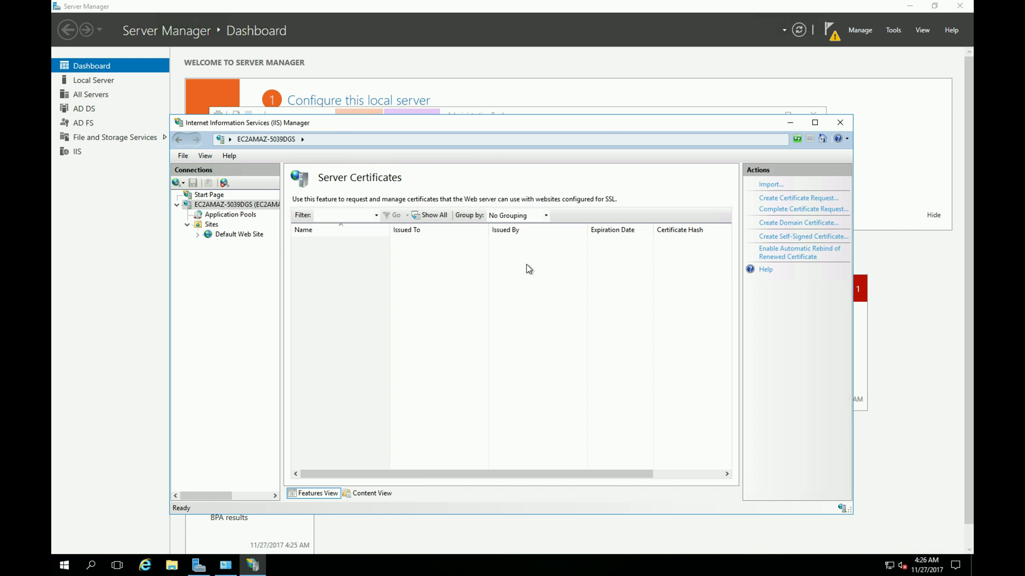
left_click(776, 238)
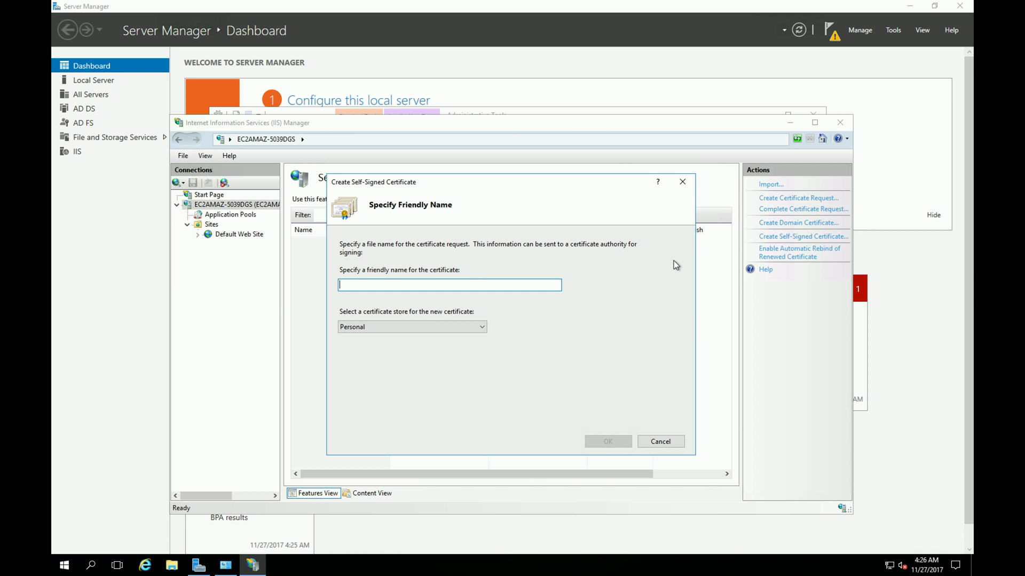
type("ws")
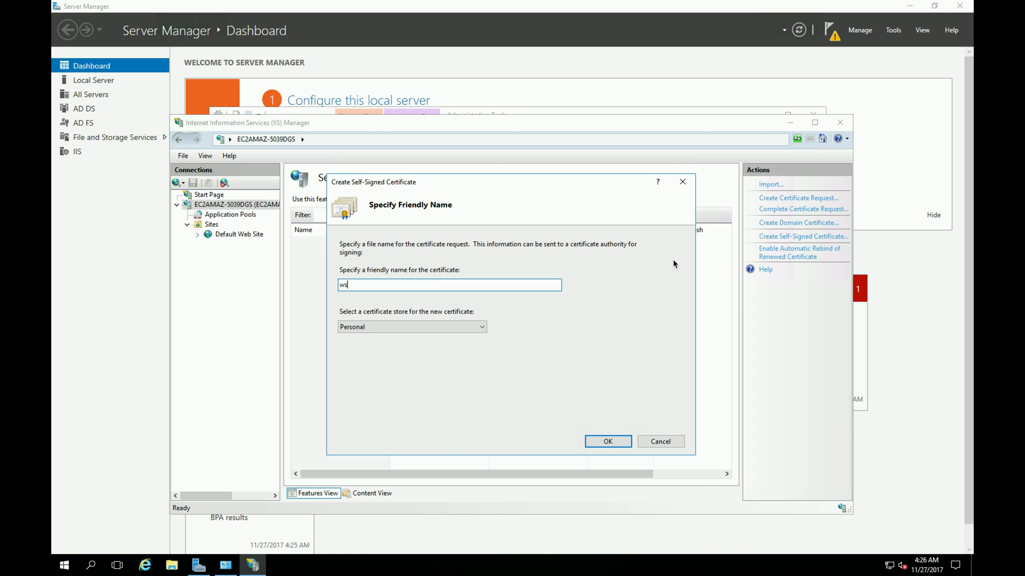
key("BackSpace")
key("BackSpace")
type("adfs.wso2.com")
left_click(482, 327)
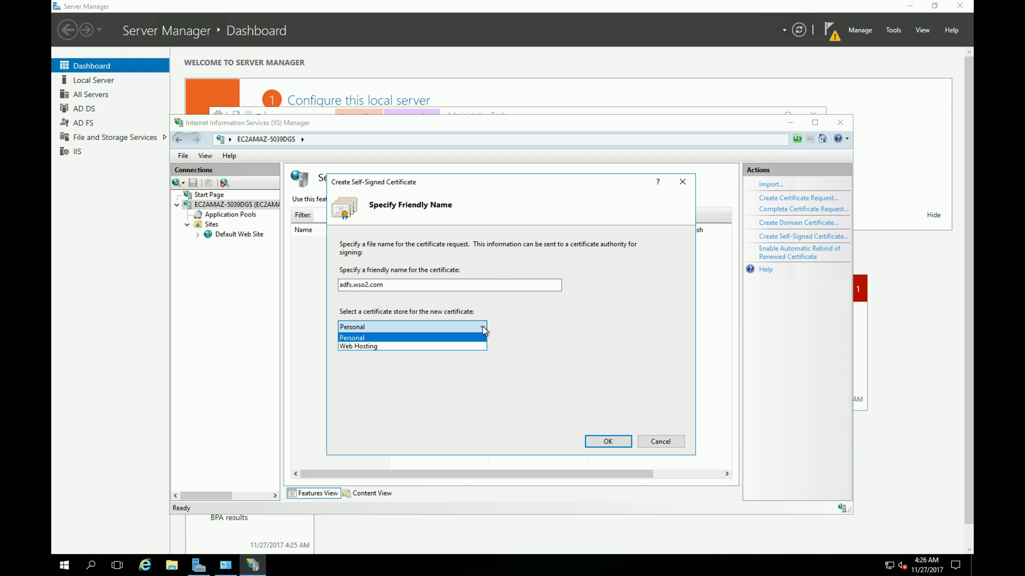
left_click(483, 326)
left_click(598, 443)
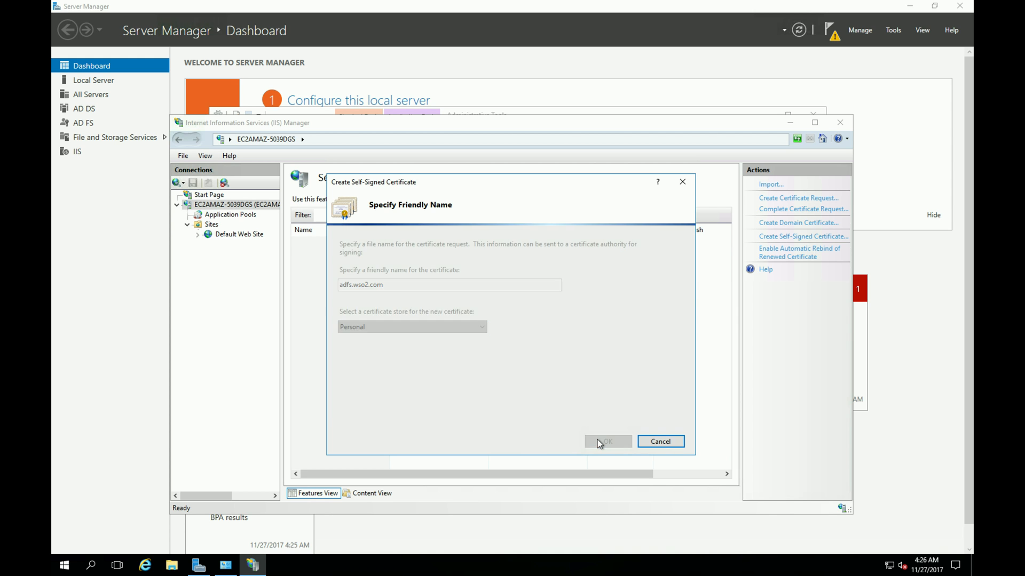
Add an https binding on port 443 to Default Web Site using the adfs.wso2.com SSL certificate.
left_click(247, 240)
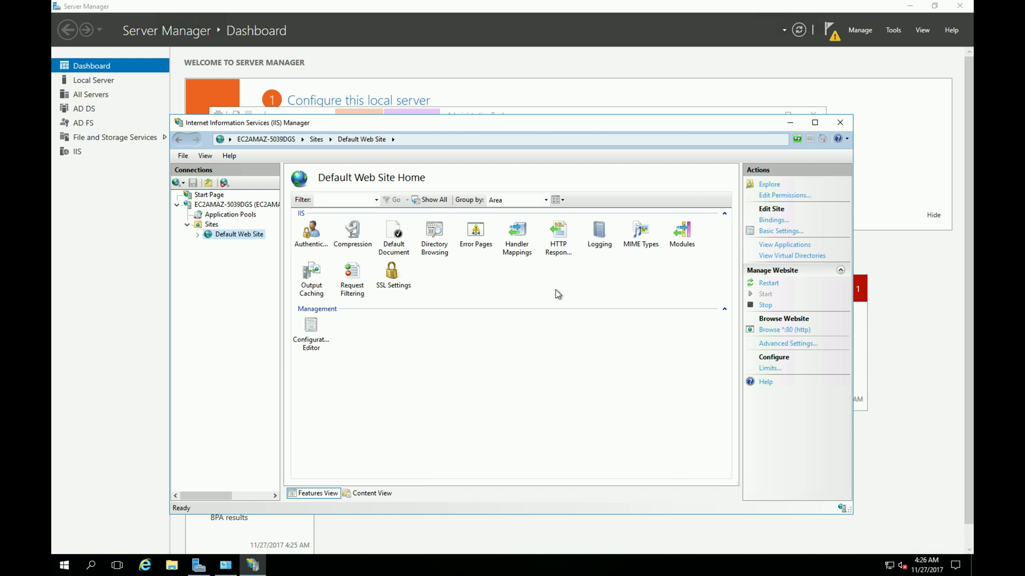
left_click(772, 220)
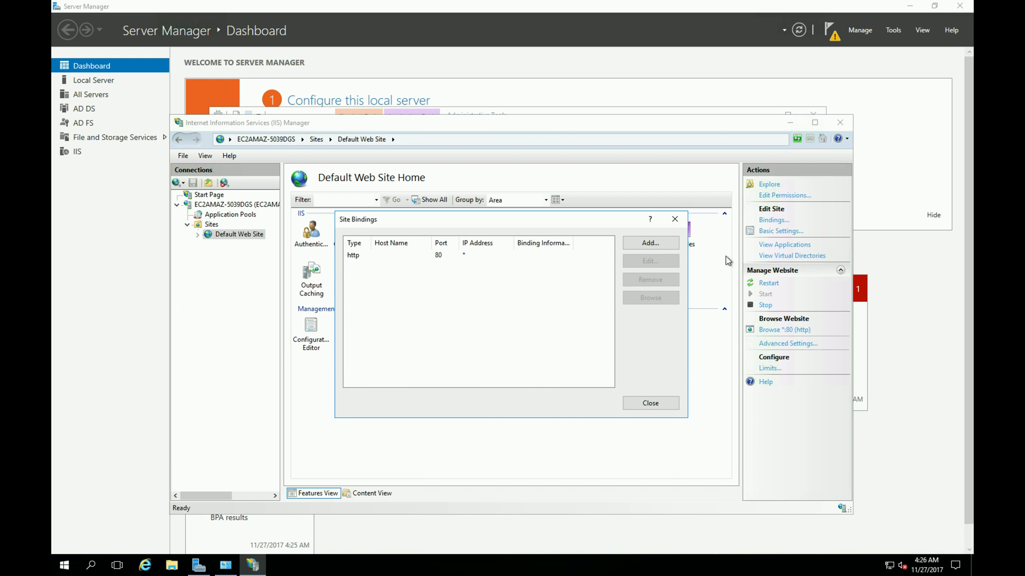
left_click(651, 243)
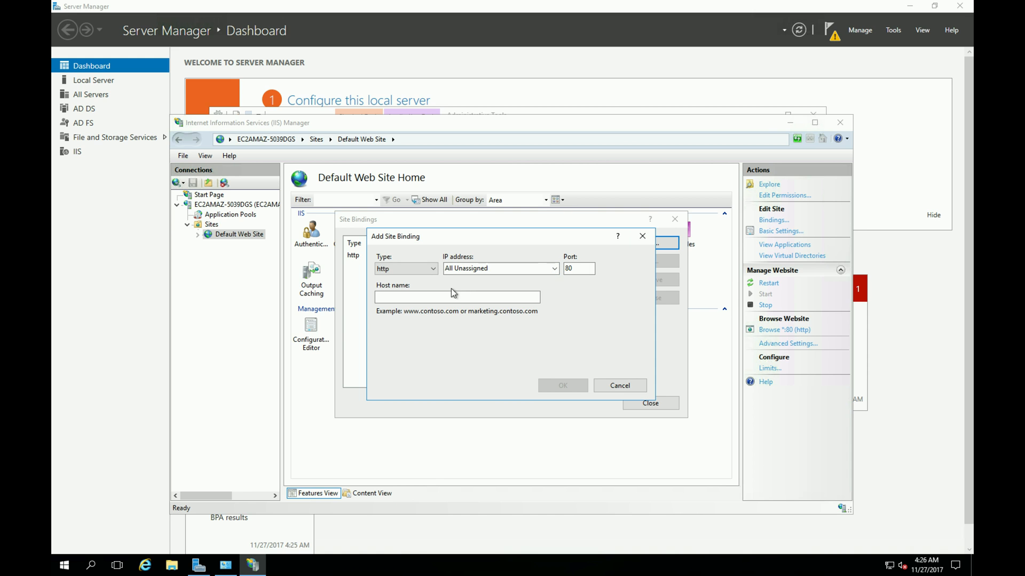
left_click(433, 268)
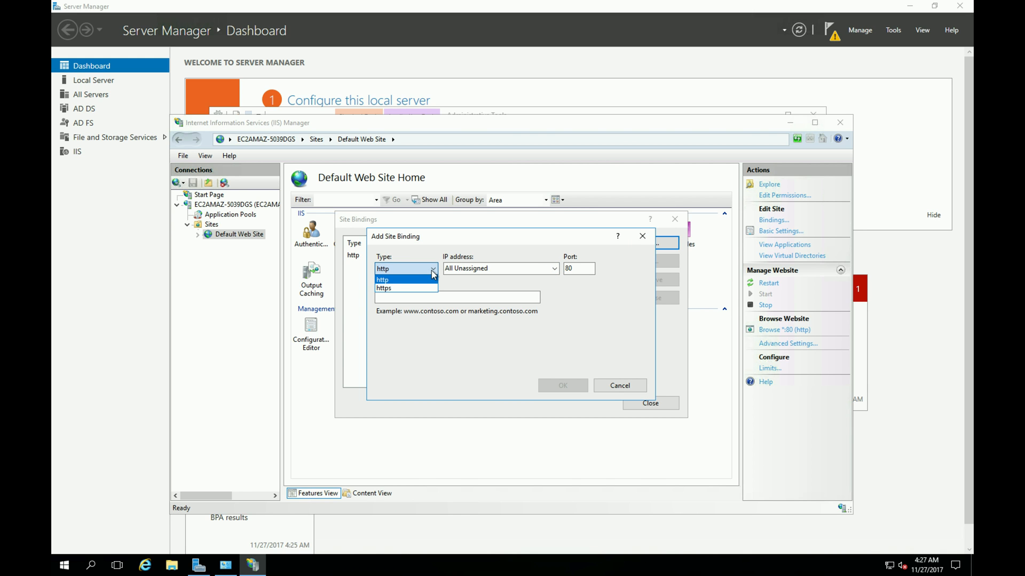
left_click(442, 287)
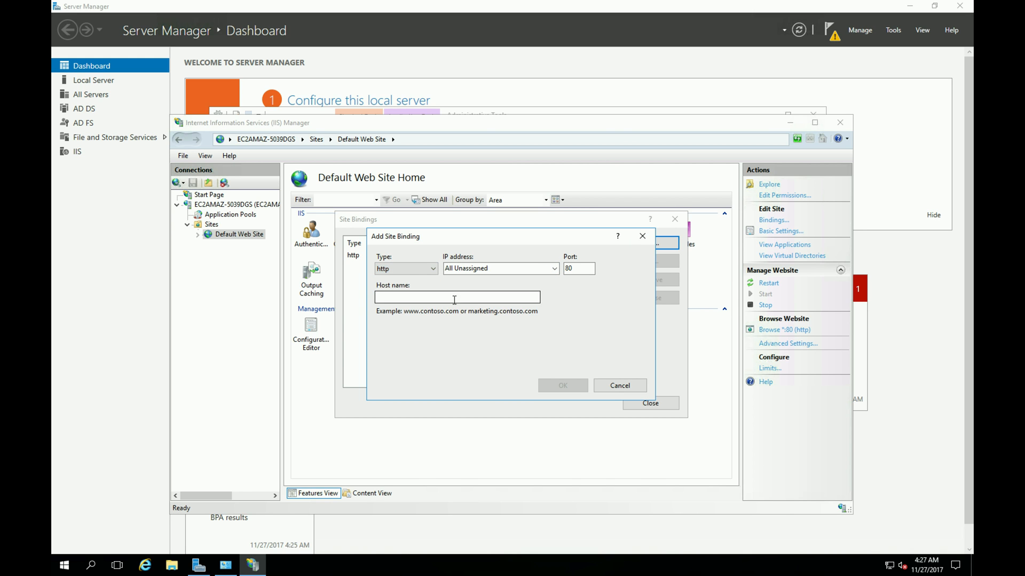
left_click(420, 270)
left_click(420, 288)
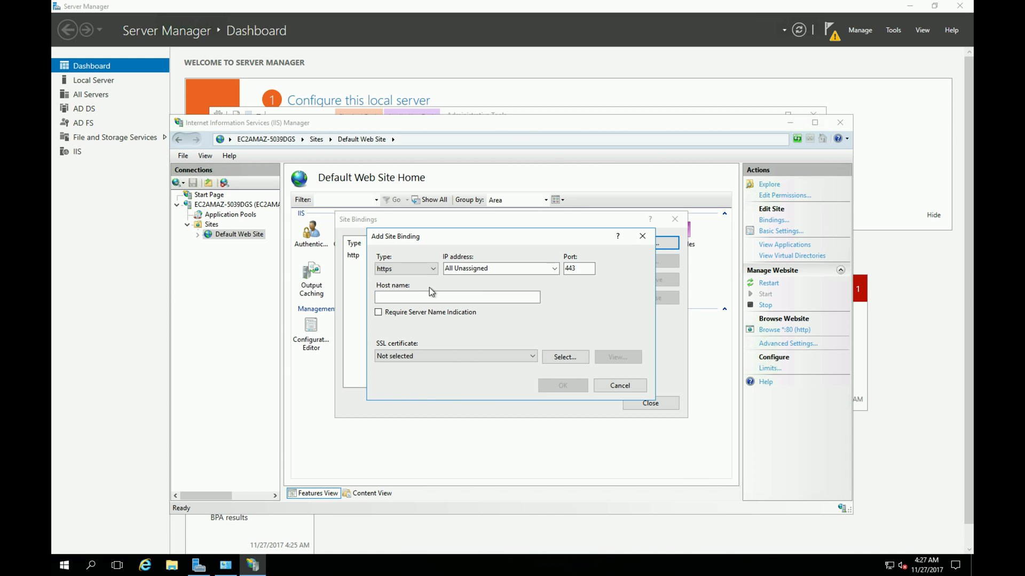
left_click(438, 357)
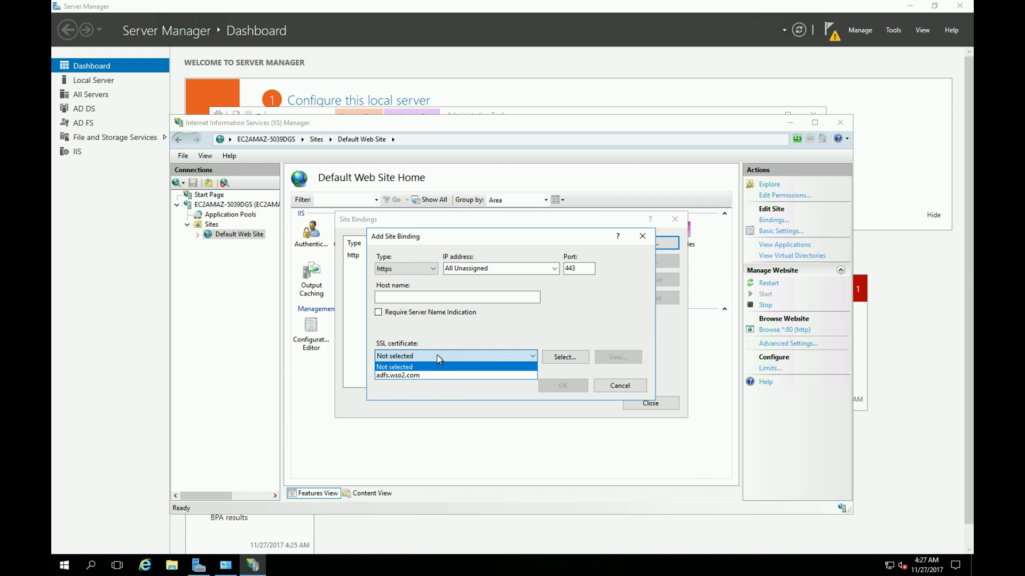
left_click(435, 374)
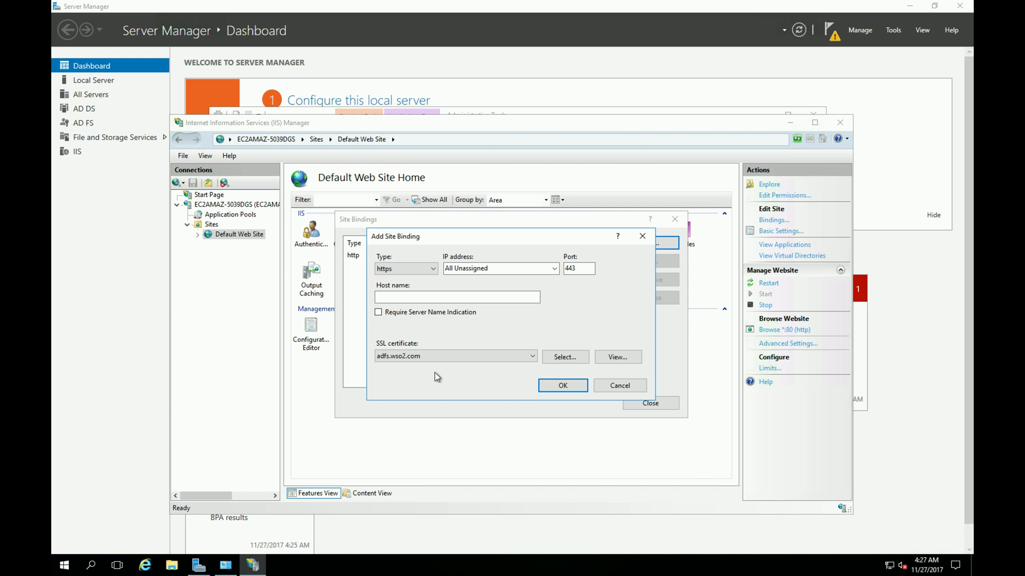
left_click(563, 386)
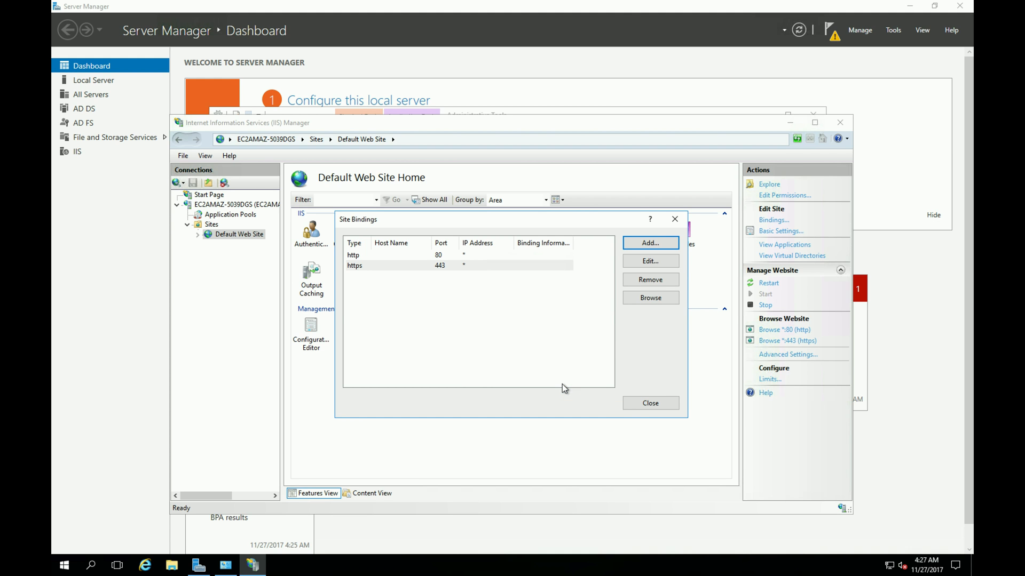
left_click(647, 407)
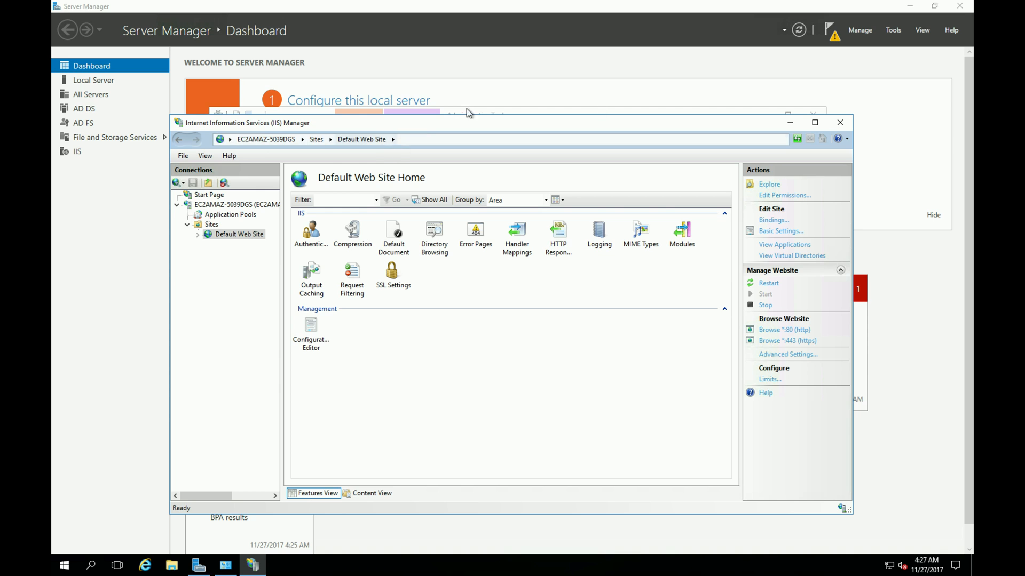
Close IIS Manager and the Administrative Tools window, and refresh the Server Manager dashboard.
left_click(841, 124)
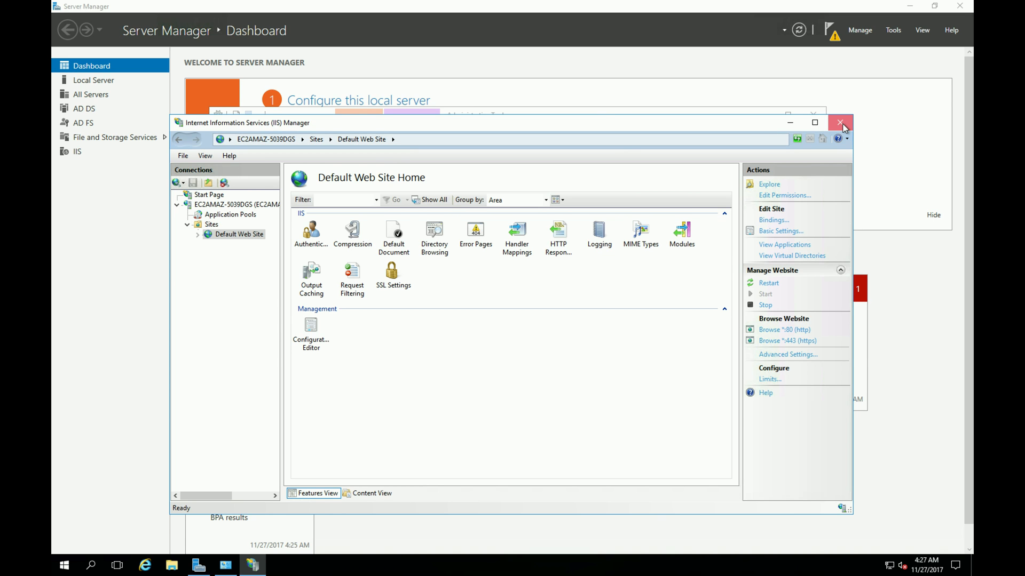
left_click(813, 114)
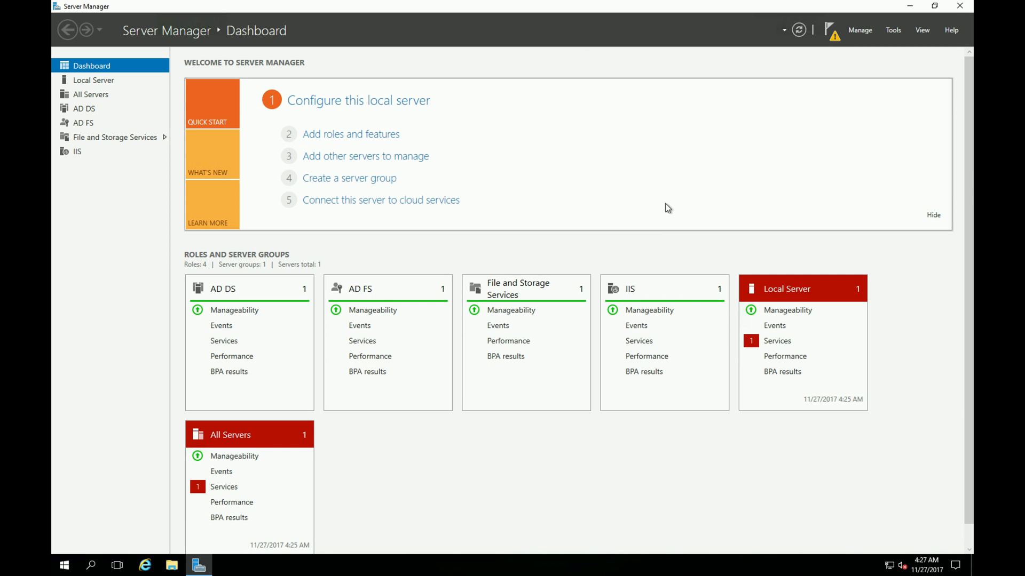
left_click(800, 31)
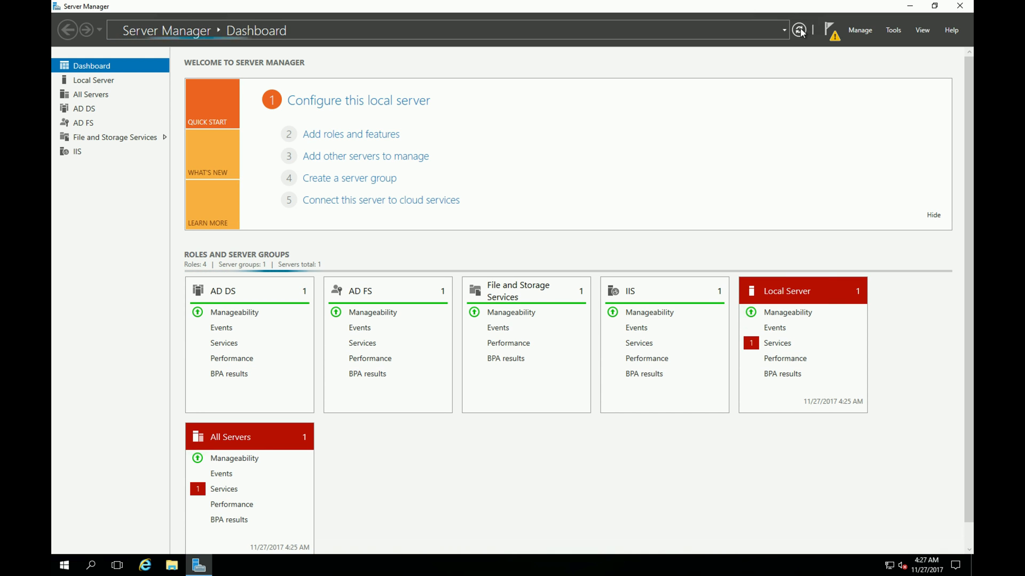
Start promoting this server to a domain controller, adding a new forest with the root domain name wso2.com.
left_click(834, 36)
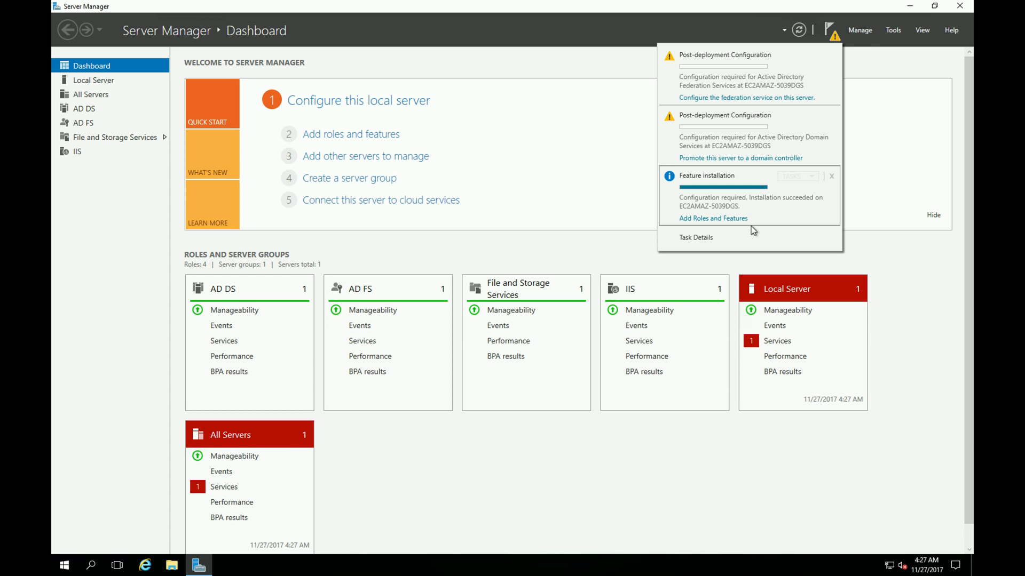
left_click(752, 158)
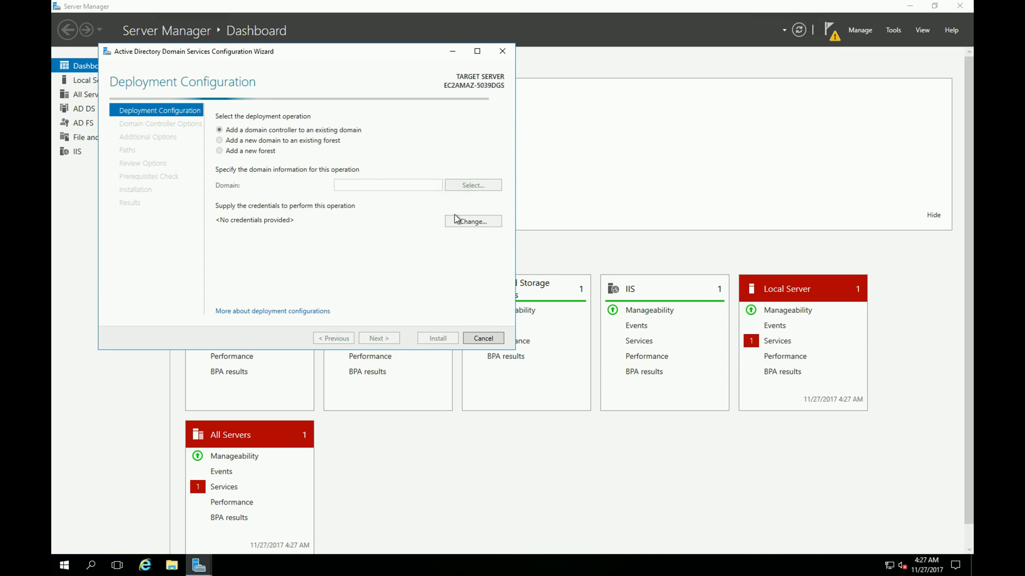
left_click(219, 151)
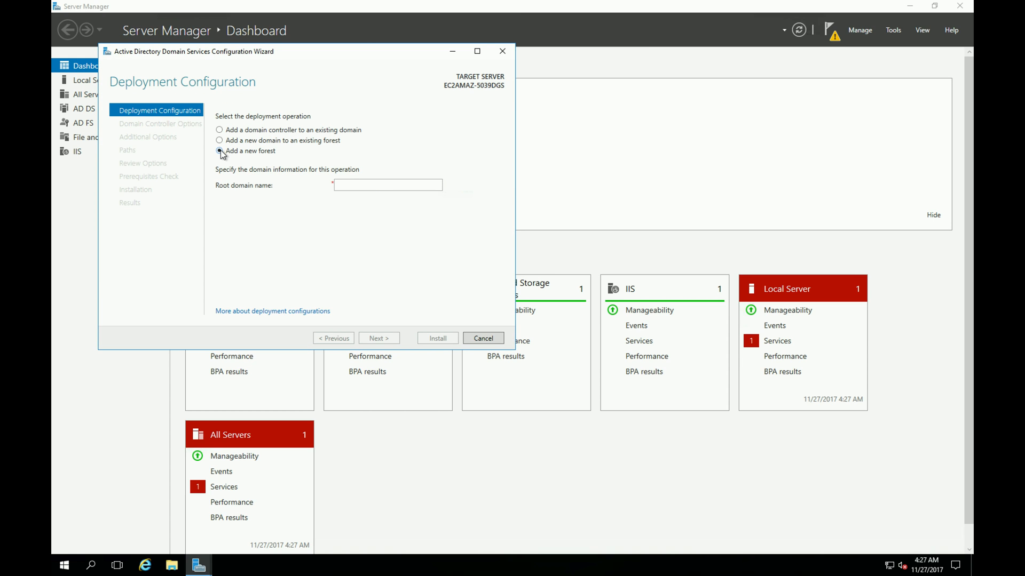
left_click(367, 185)
type("wso2.com")
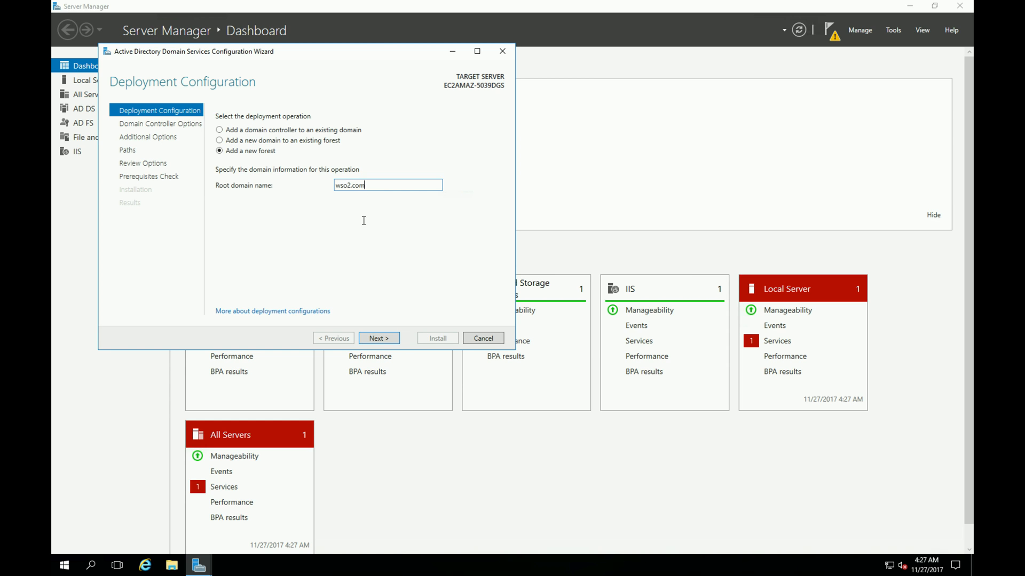
left_click(384, 339)
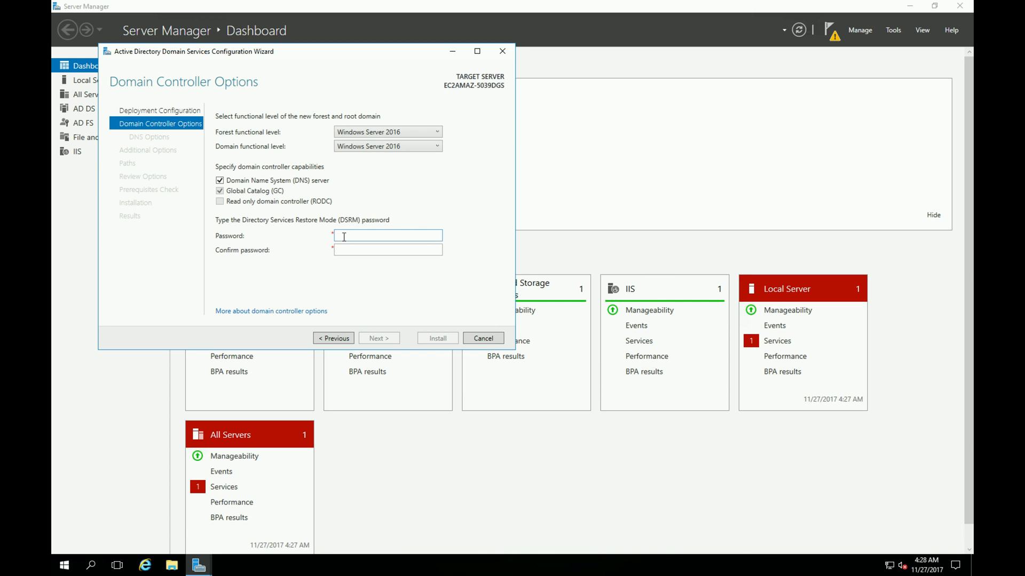
Enter and confirm the Directory Services Restore Mode password, and continue past the DNS options without creating a DNS delegation.
left_click(344, 237)
type("••••••••••••")
key("Tab")
type("••••••••••••")
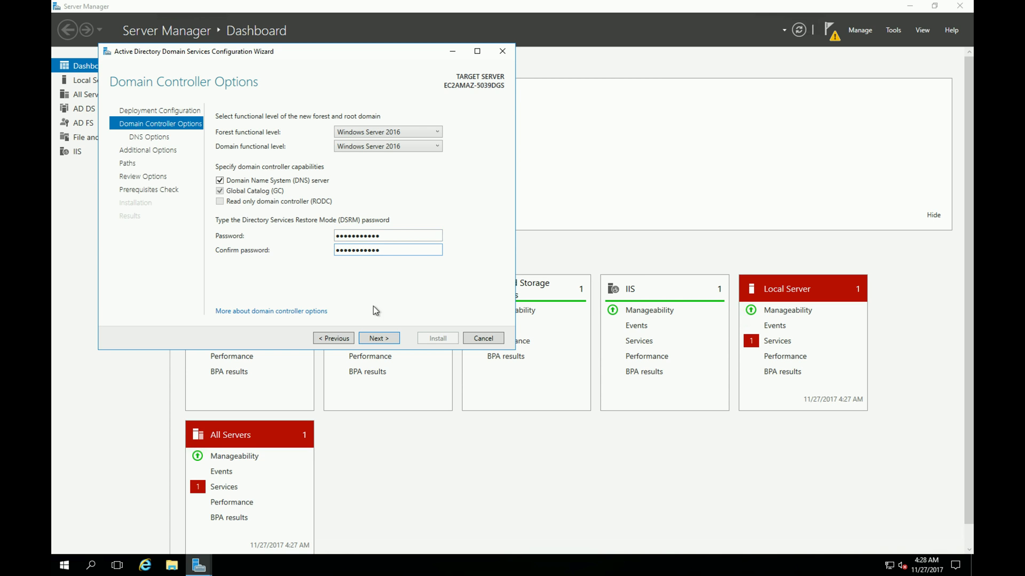
left_click(376, 339)
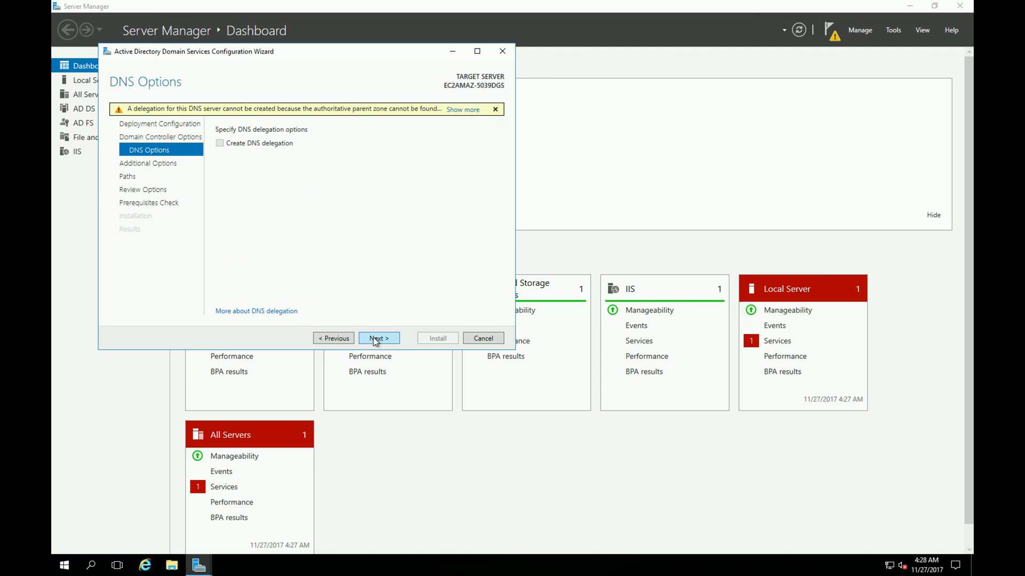
left_click(375, 339)
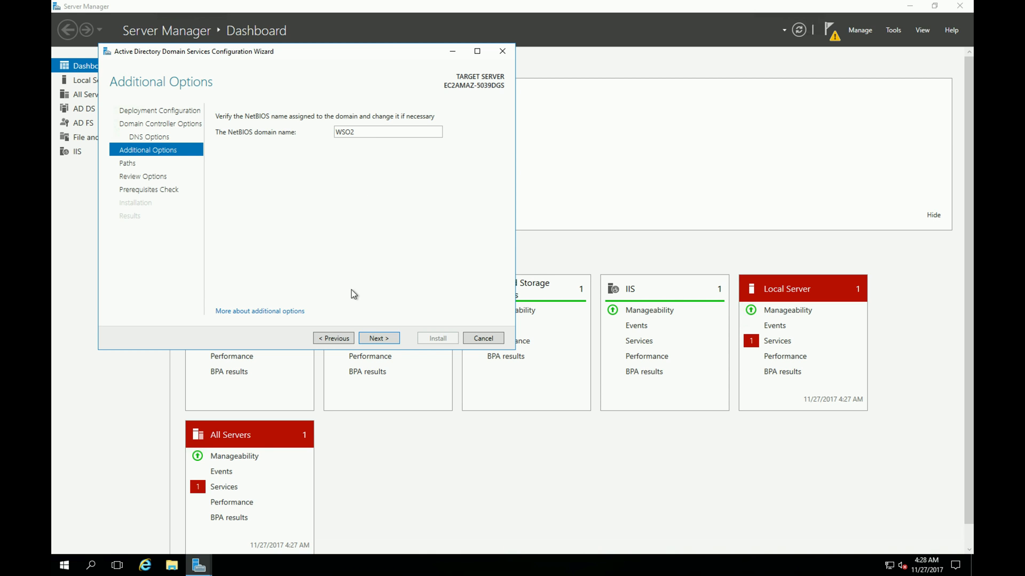
Accept the WSO2 NetBIOS name and default AD DS paths, install the domain controller configuration, and close the restart notice and wizard.
left_click(375, 338)
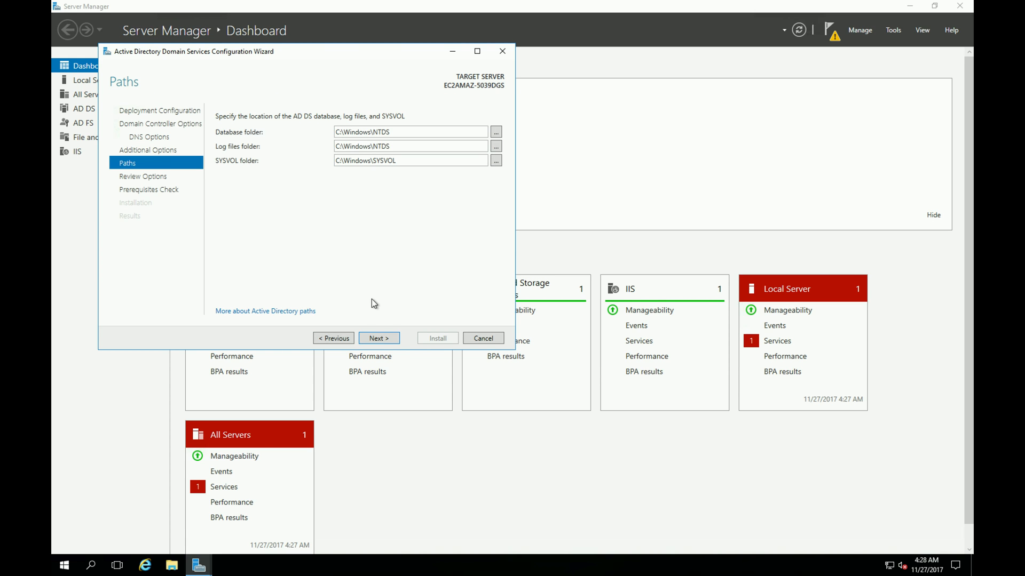
left_click(378, 339)
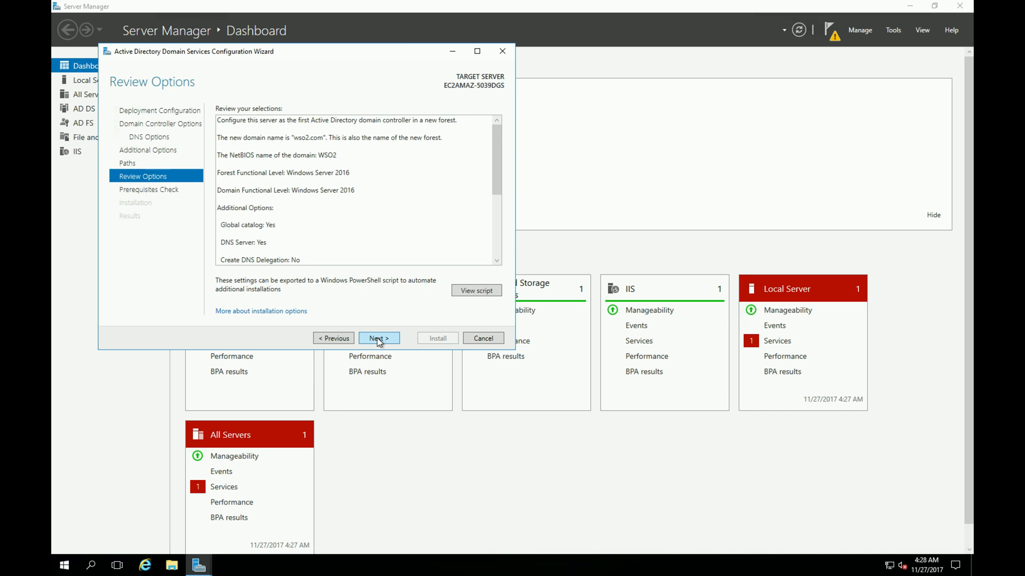
left_click(378, 340)
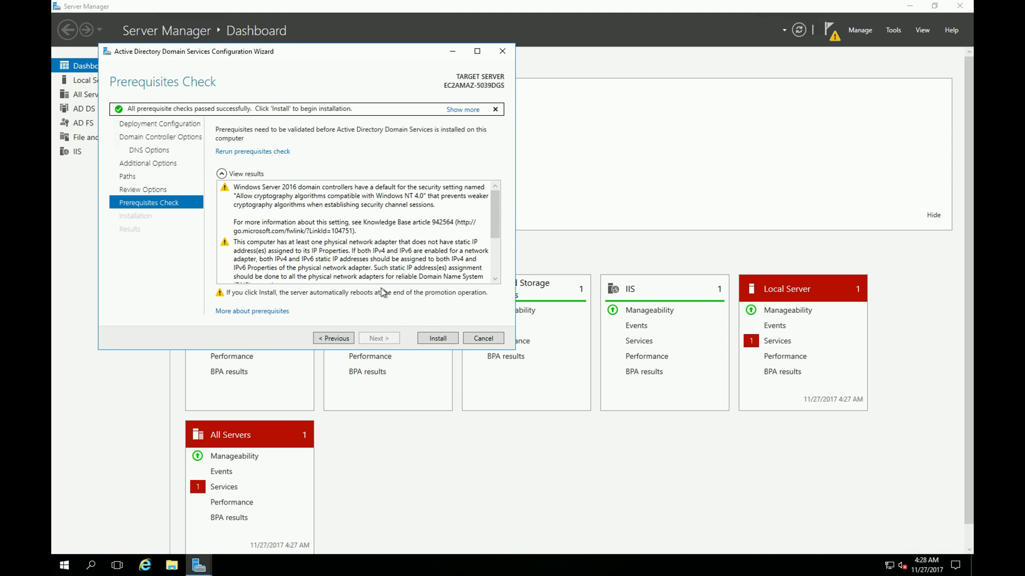
left_click(437, 339)
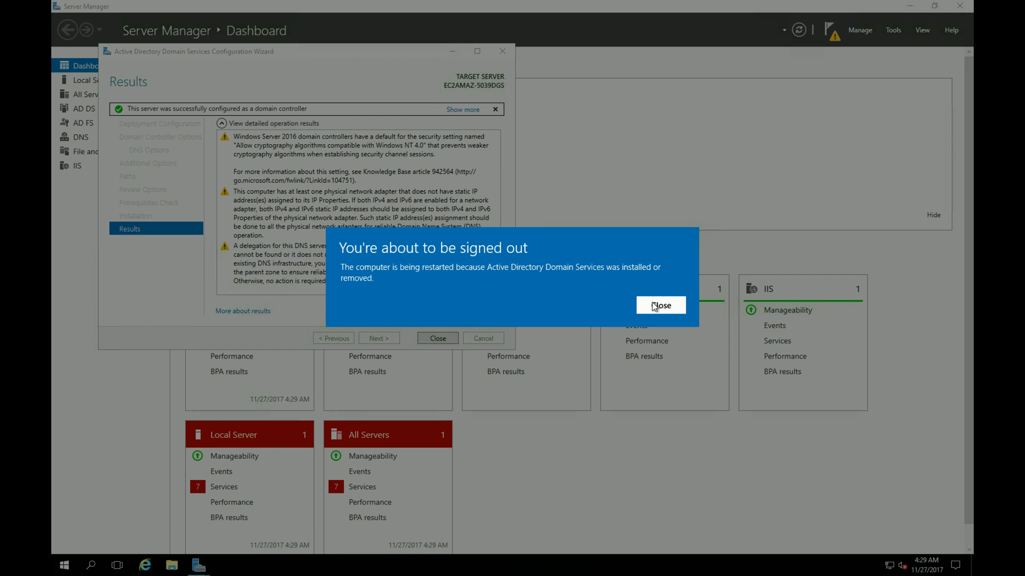
left_click(655, 306)
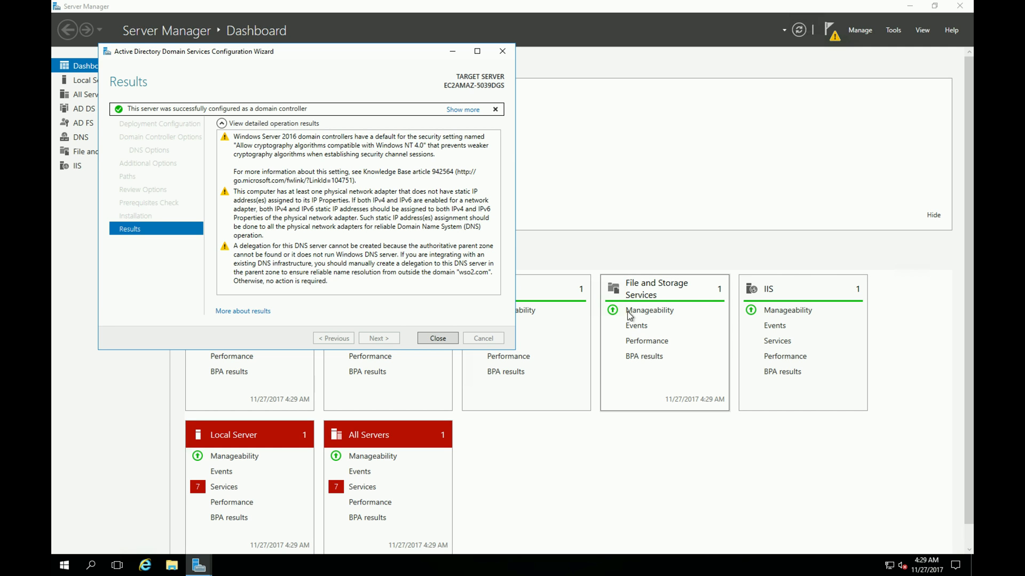
left_click(450, 338)
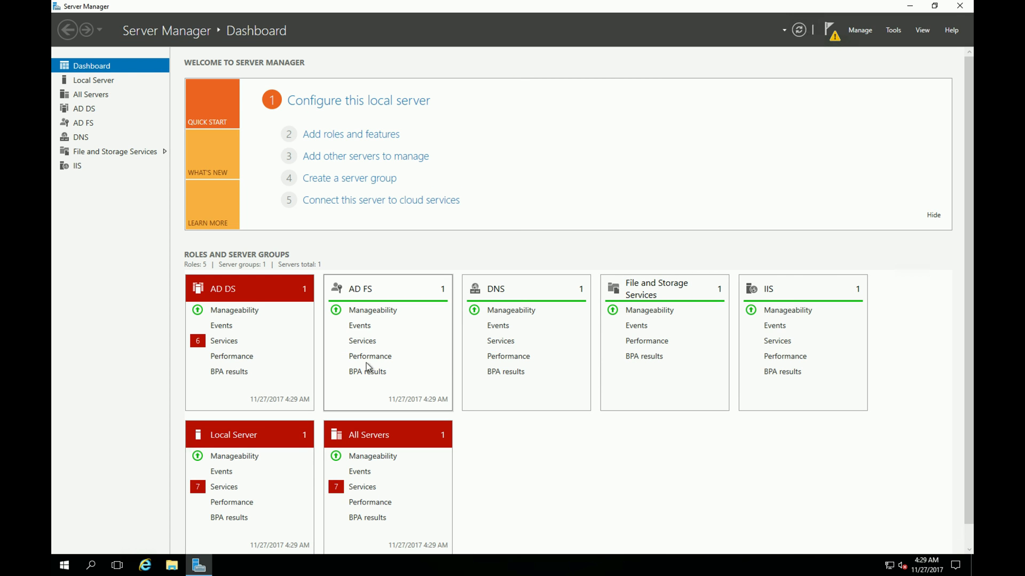
left_click(64, 567)
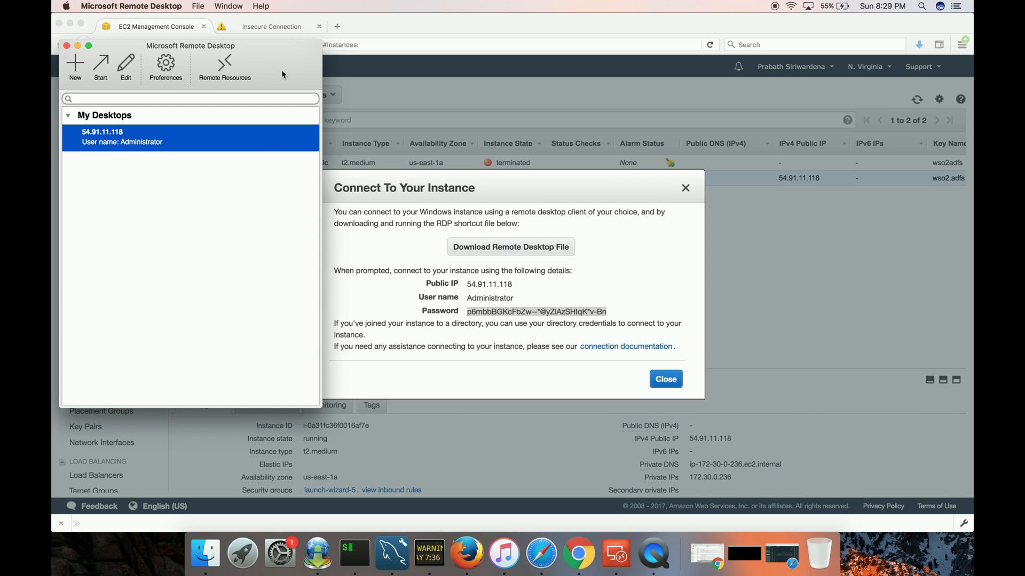
left_click_drag(282, 70, 302, 103)
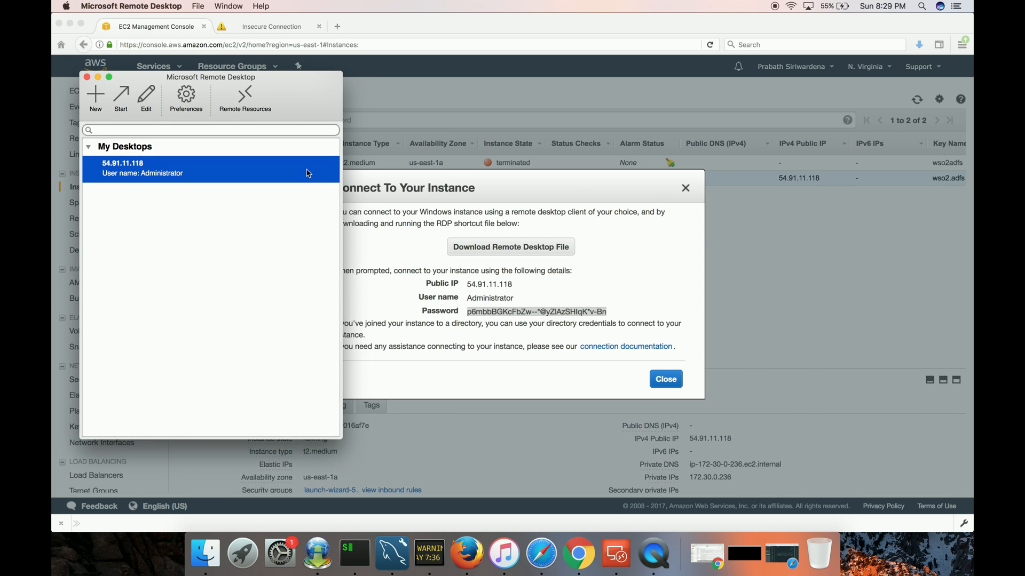
left_click_drag(341, 437, 361, 305)
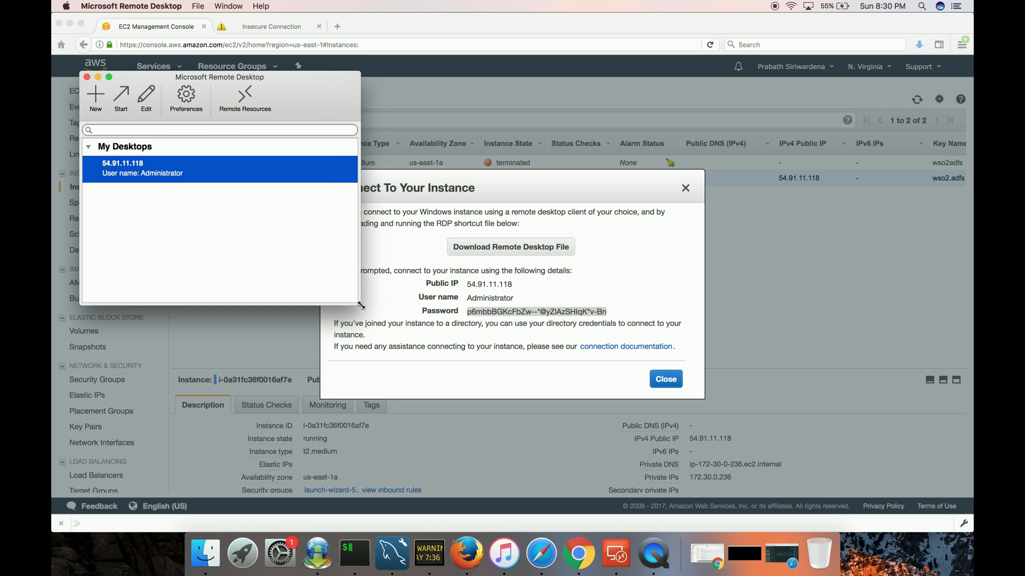
left_click(481, 192)
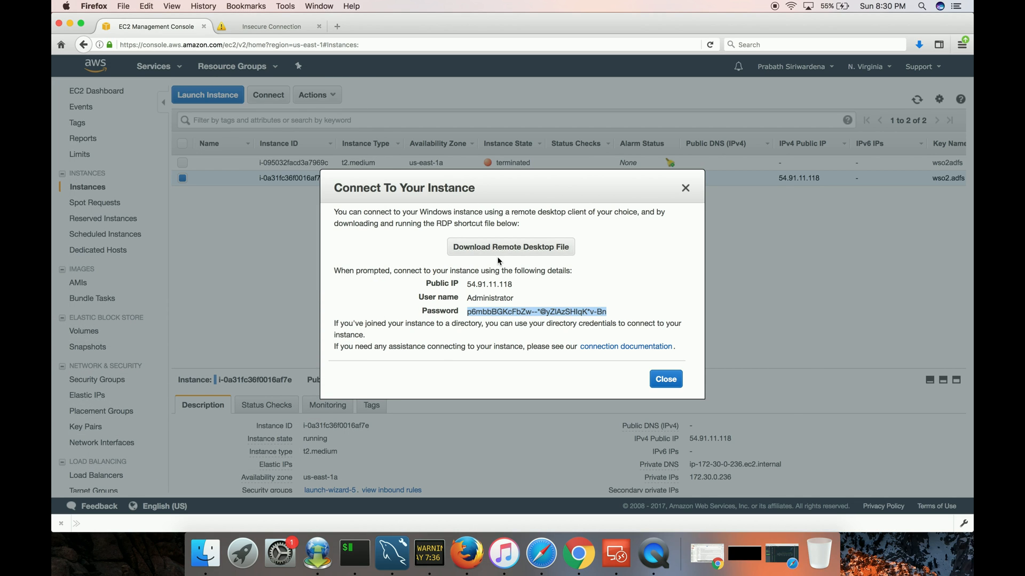
left_click_drag(506, 191, 524, 210)
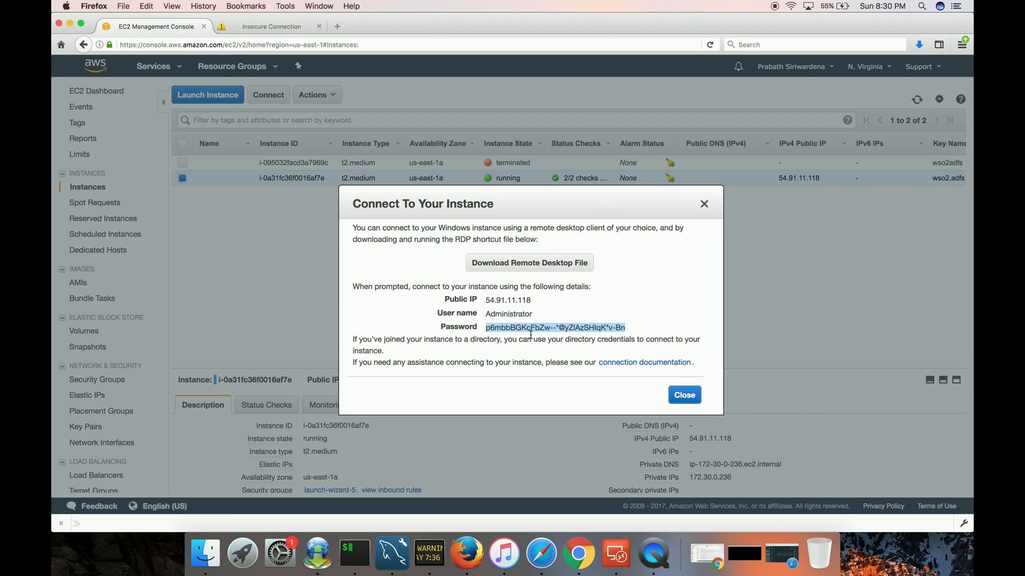
left_click(489, 329)
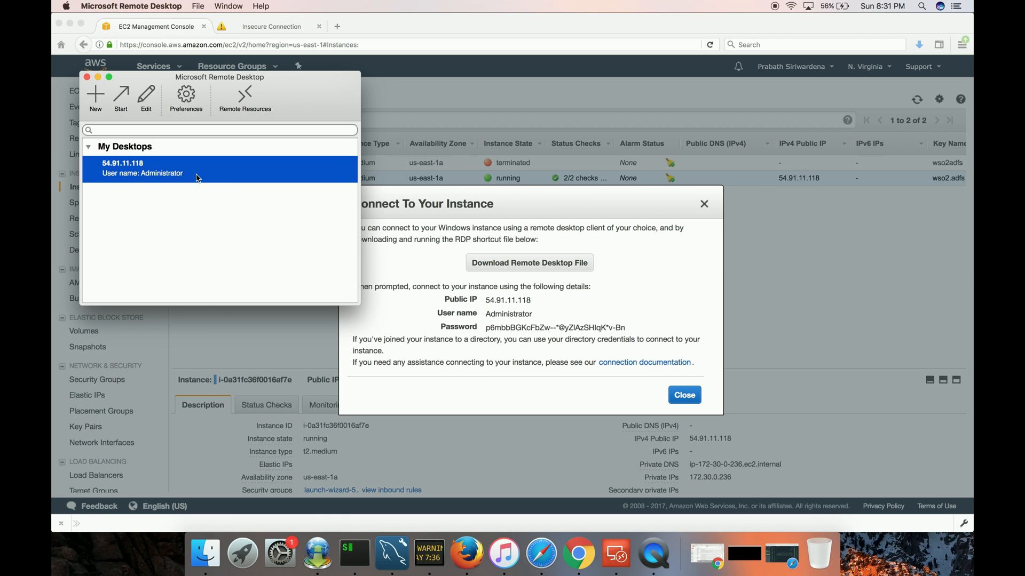
Reconnect to the 54.91.11.118 remote desktop as Administrator, continuing despite the unverified certificate.
double_click(197, 178)
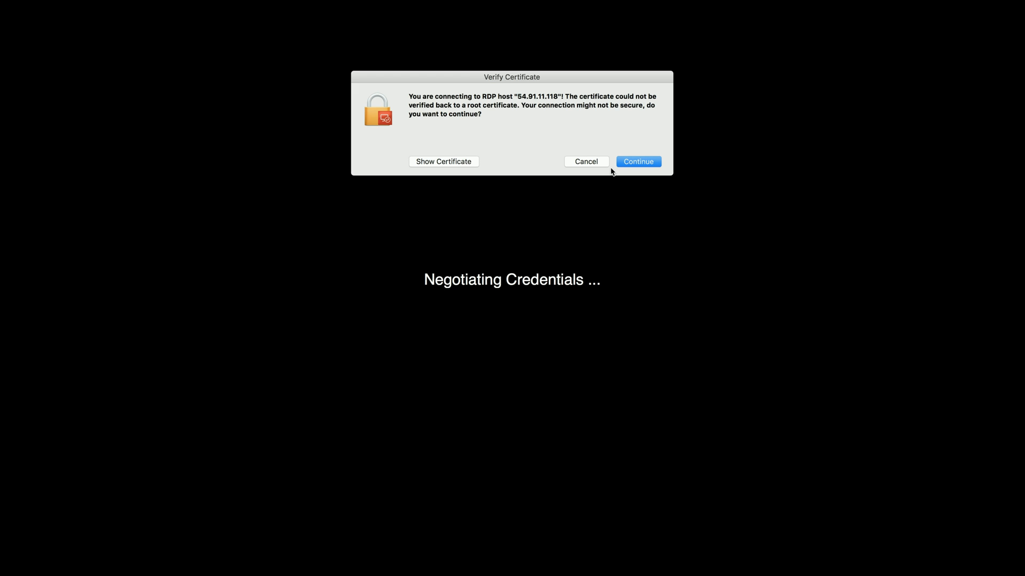
left_click(628, 163)
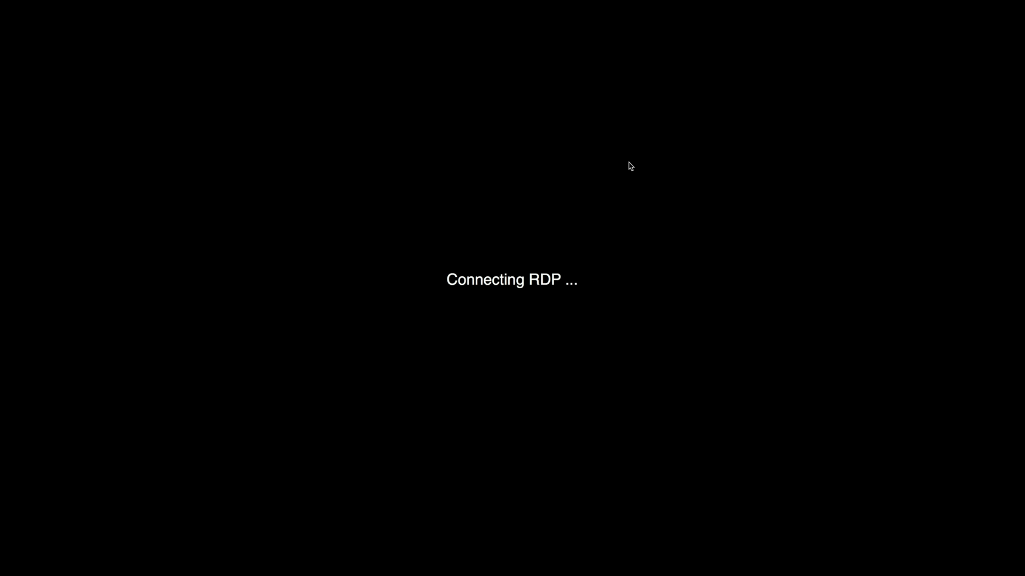
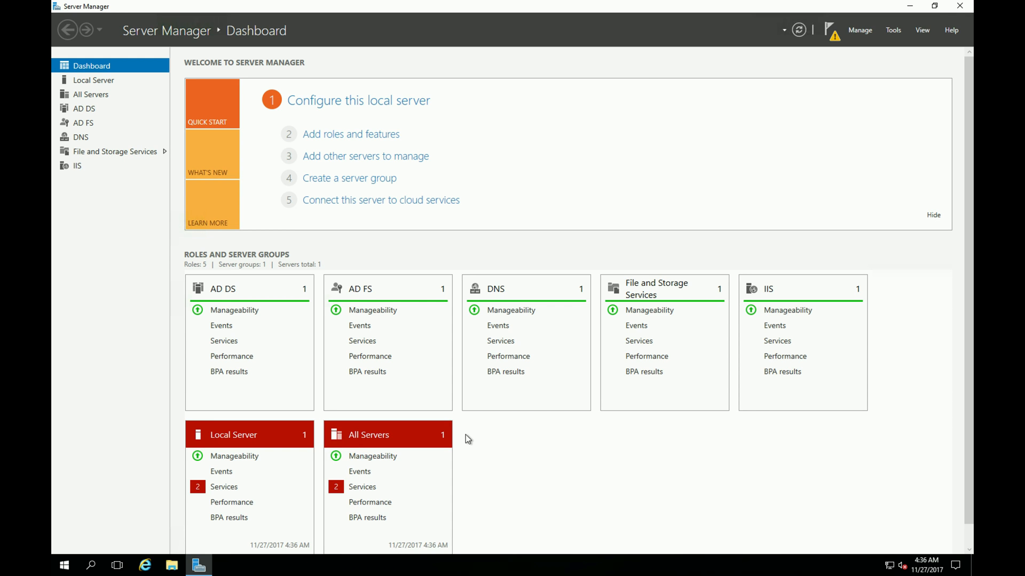
Start configuring the federation service as the first federation server in a farm, using the current domain administrator account.
left_click(834, 39)
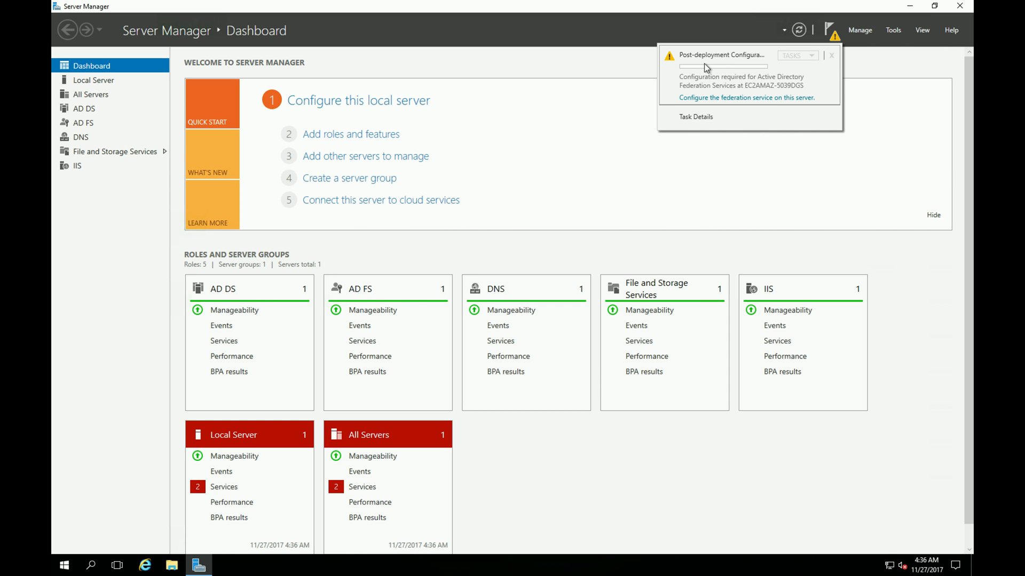
left_click(717, 98)
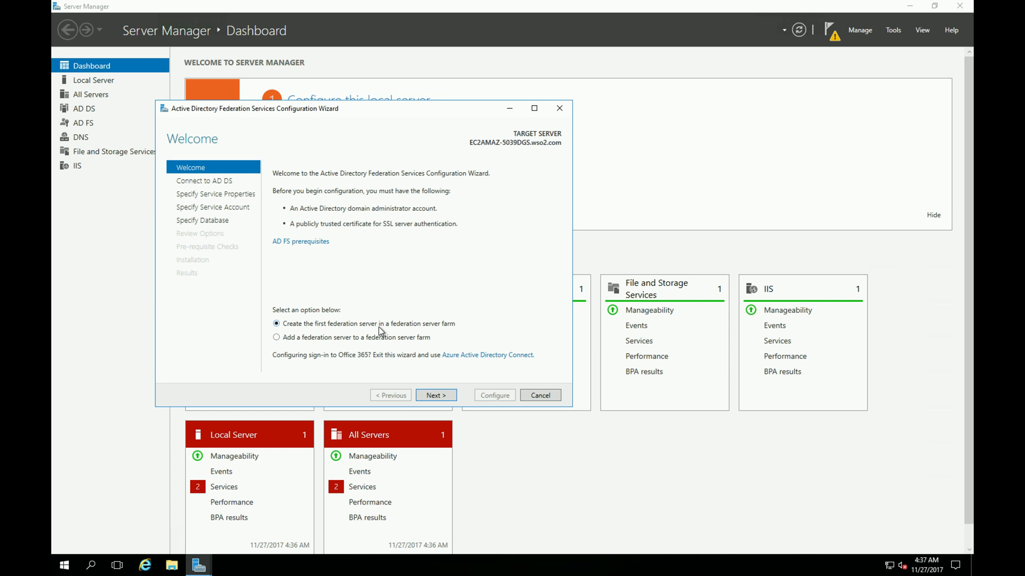
left_click(437, 396)
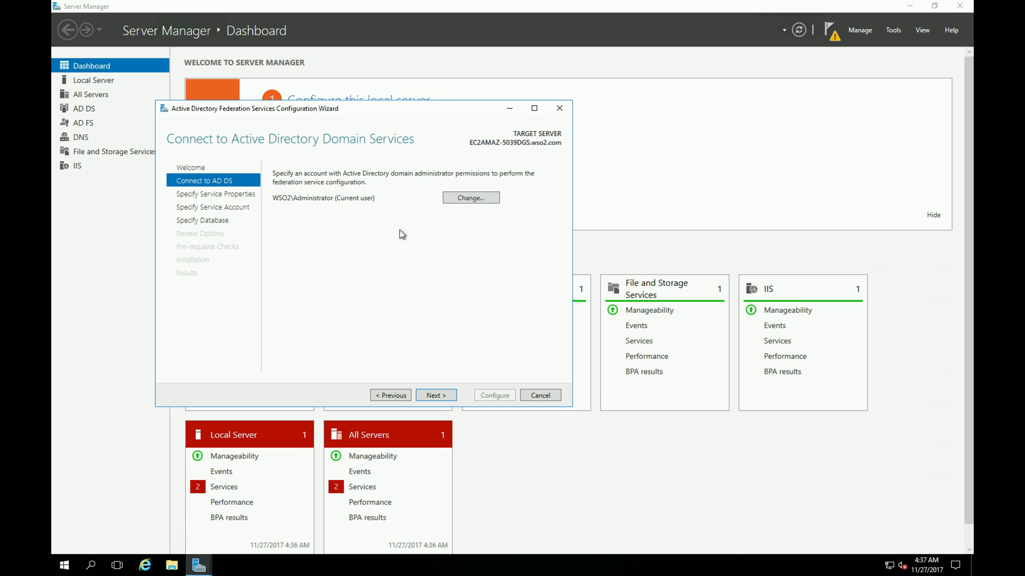
left_click(443, 395)
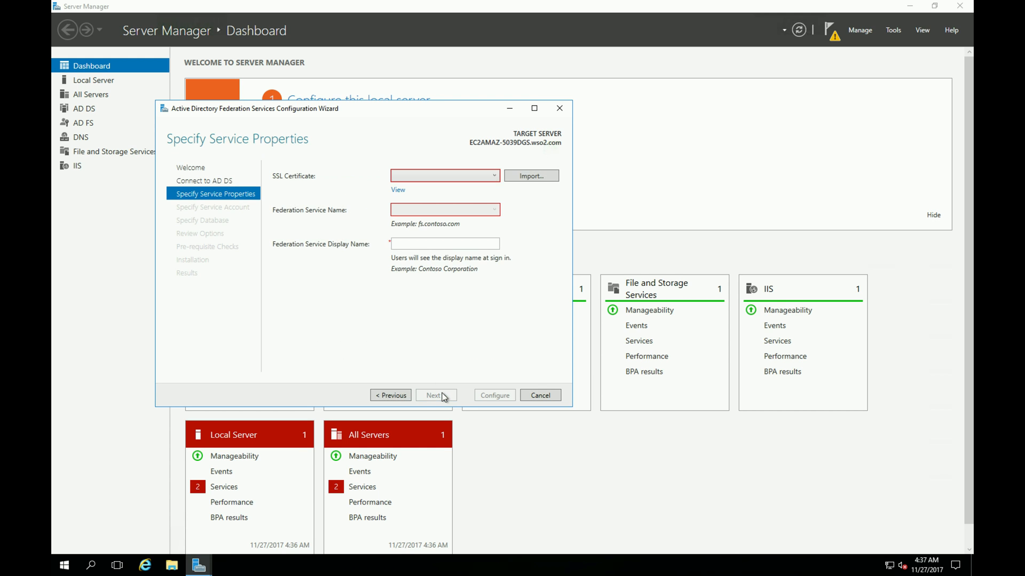
Check which SSL certificates can be chosen for the federation service.
left_click(494, 178)
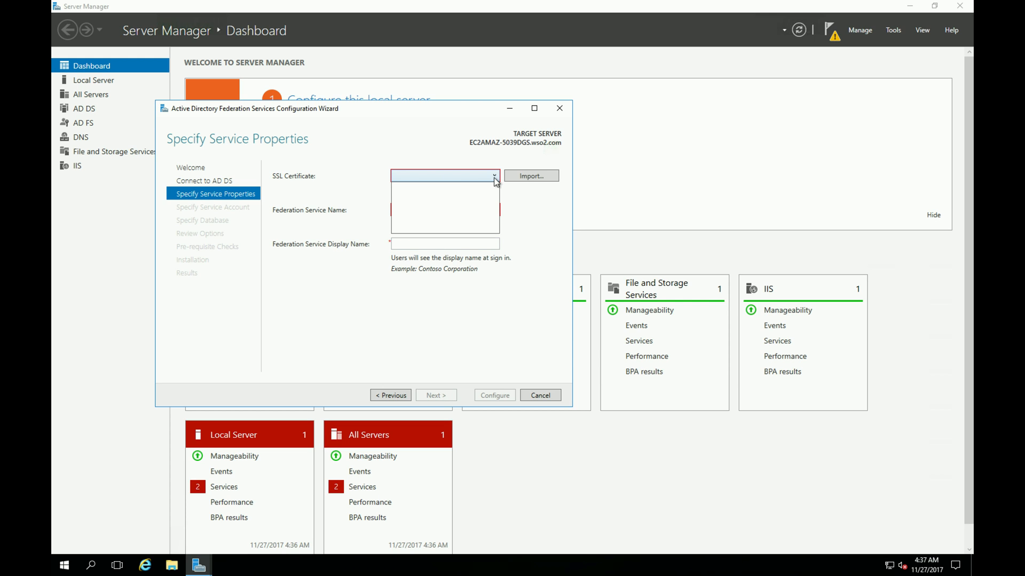
left_click(528, 218)
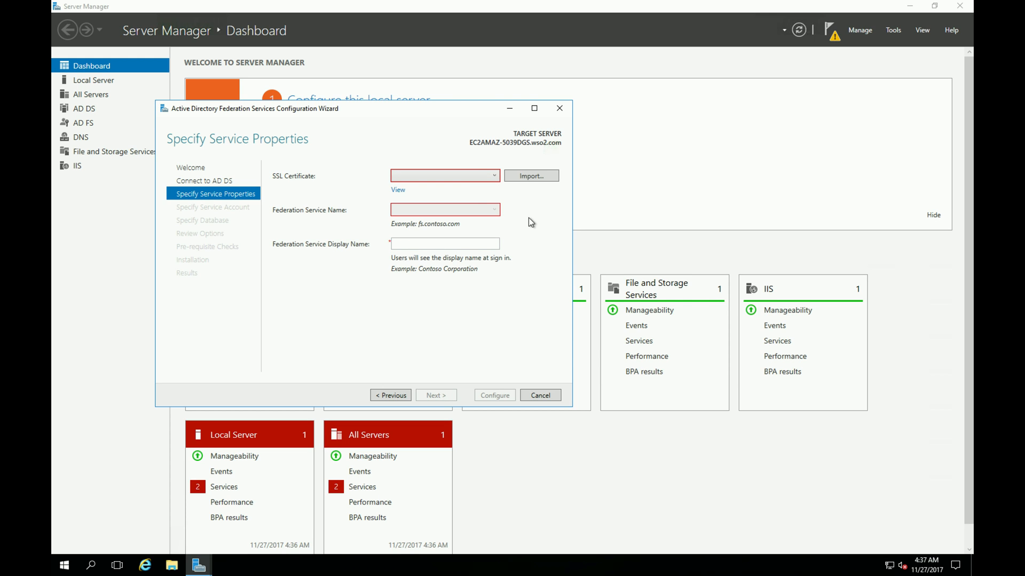
left_click(478, 180)
left_click(480, 184)
Open IIS Manager from the Windows Administrative Tools and show the server certificates of this server.
left_click(64, 566)
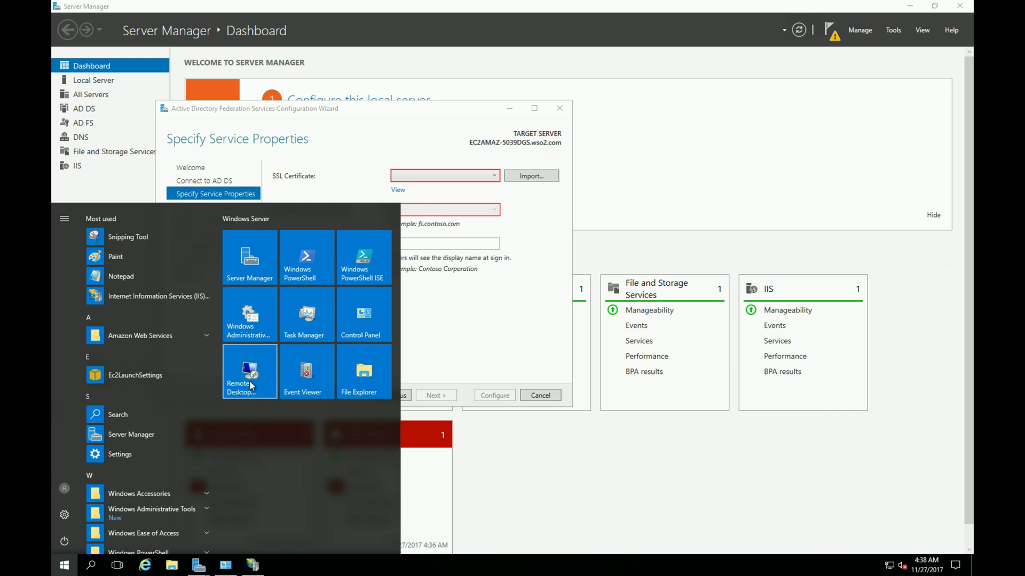
left_click(265, 321)
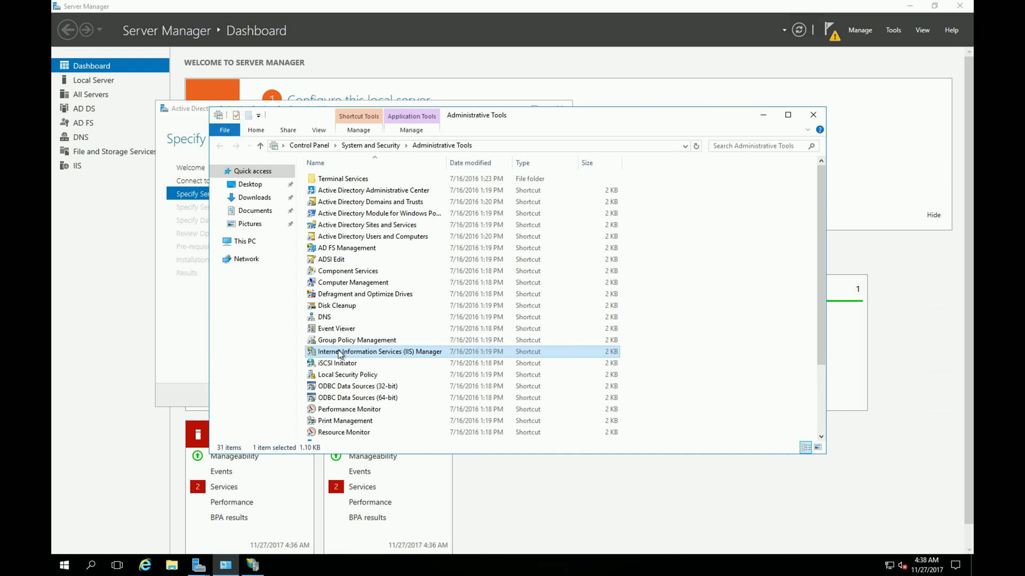
double_click(339, 353)
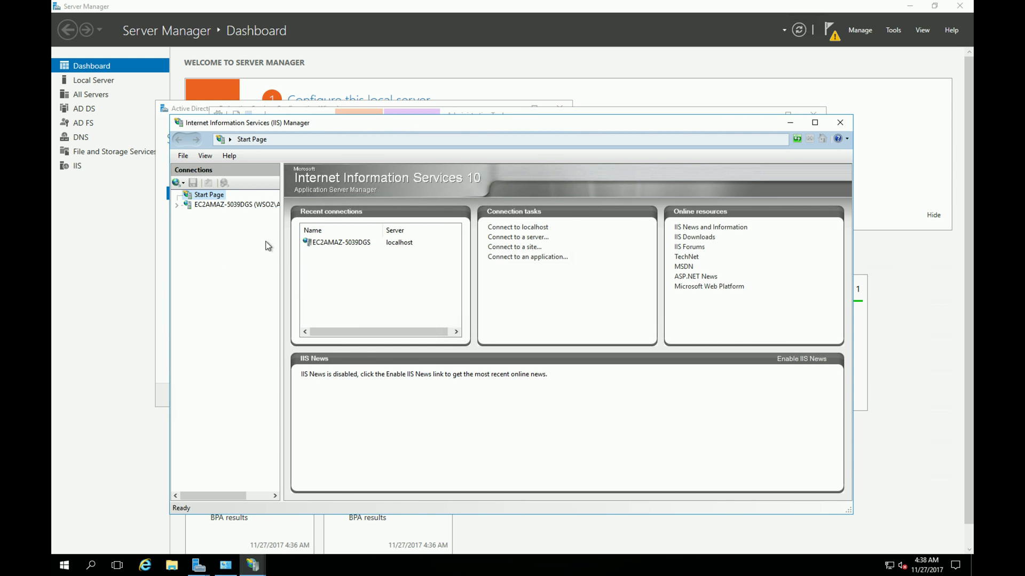
left_click(241, 206)
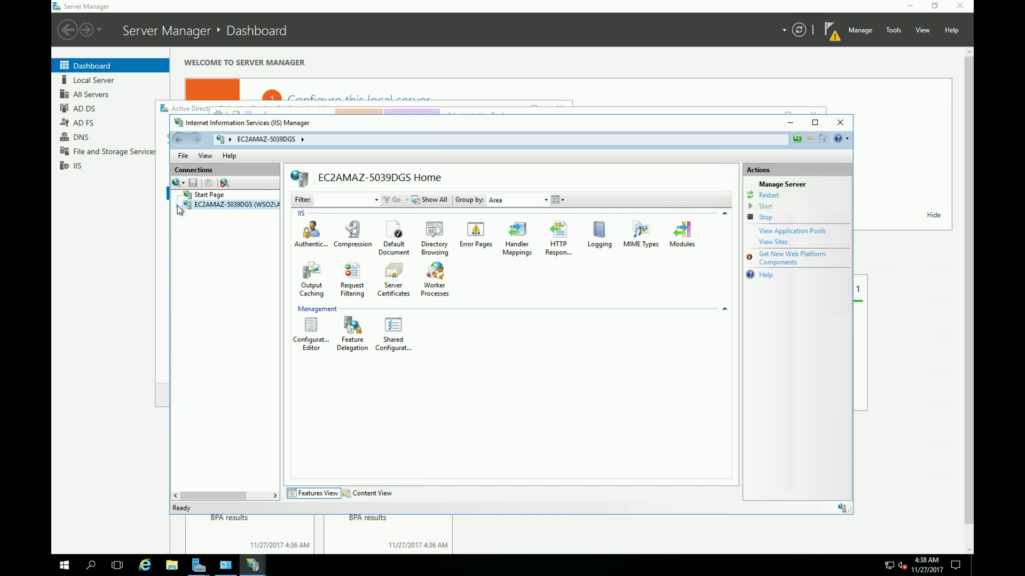
left_click(176, 205)
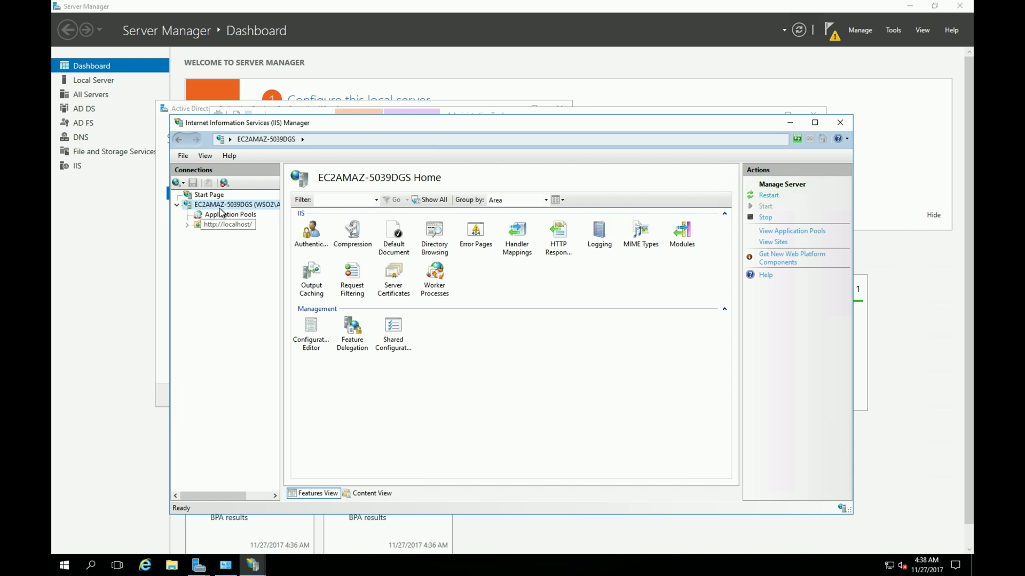
double_click(399, 279)
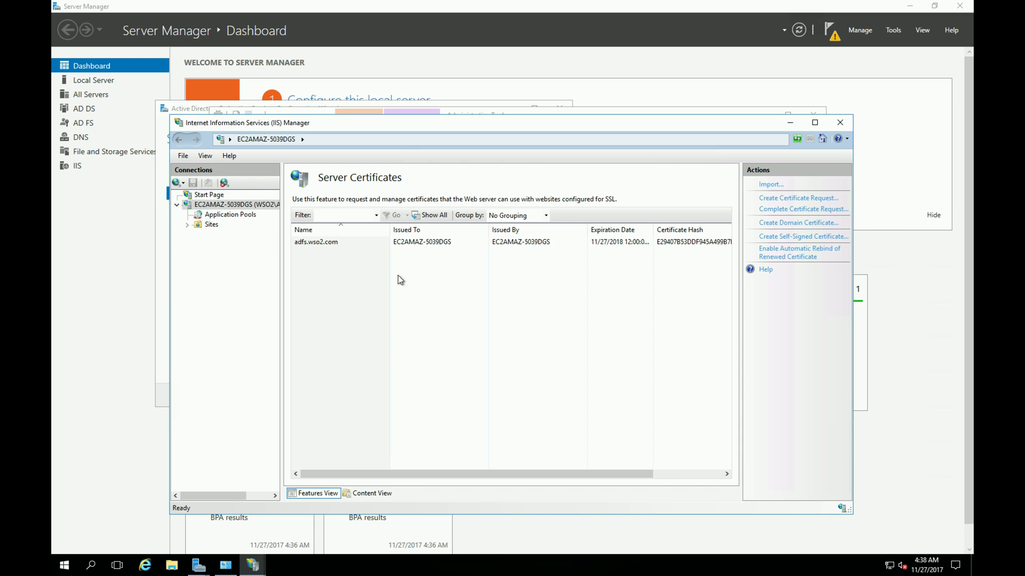
Create a self-signed certificate with the friendly name adfs2.wso2.com in the Personal certificate store.
left_click(555, 242)
left_click(775, 237)
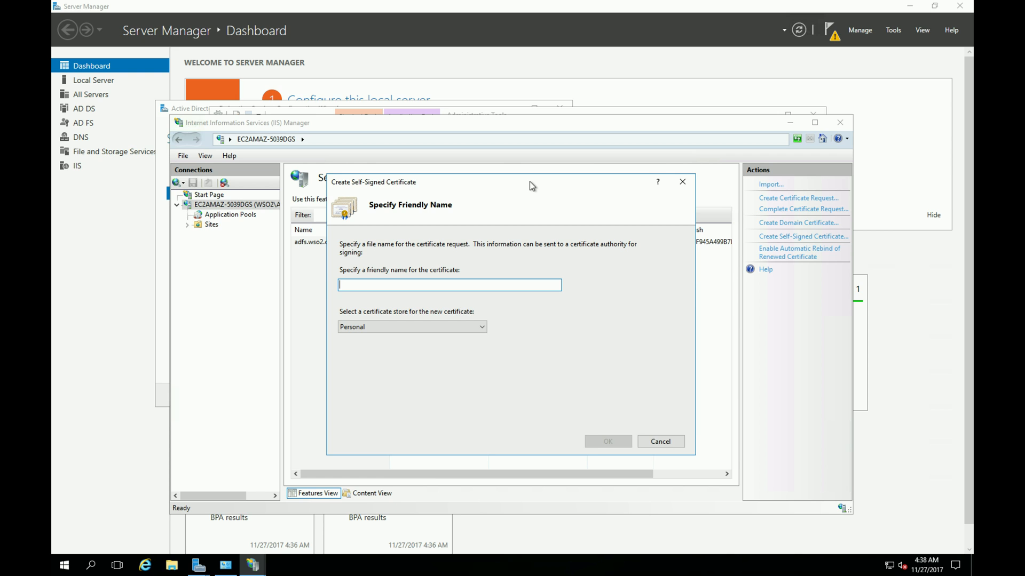
type("m")
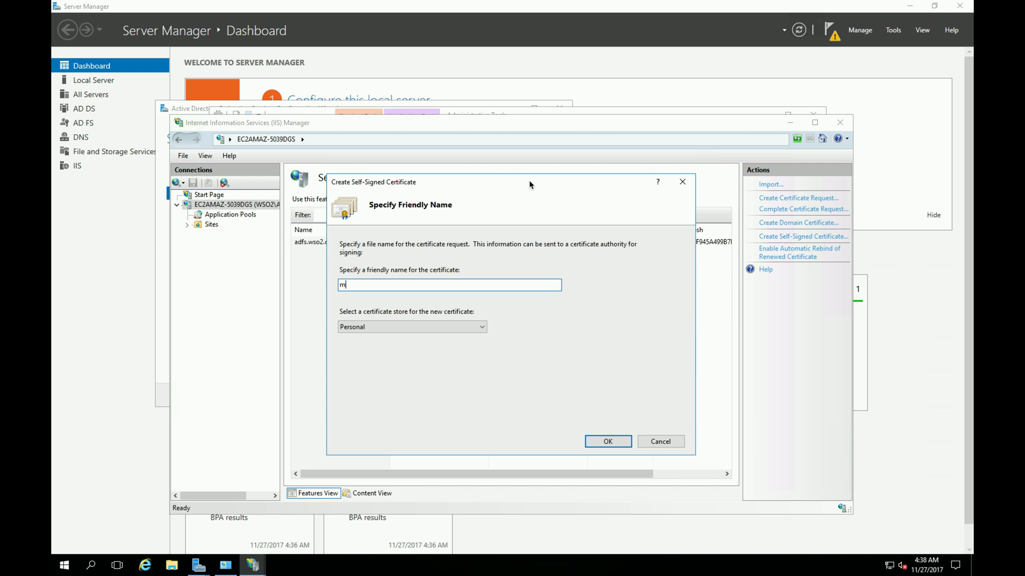
key("BackSpace")
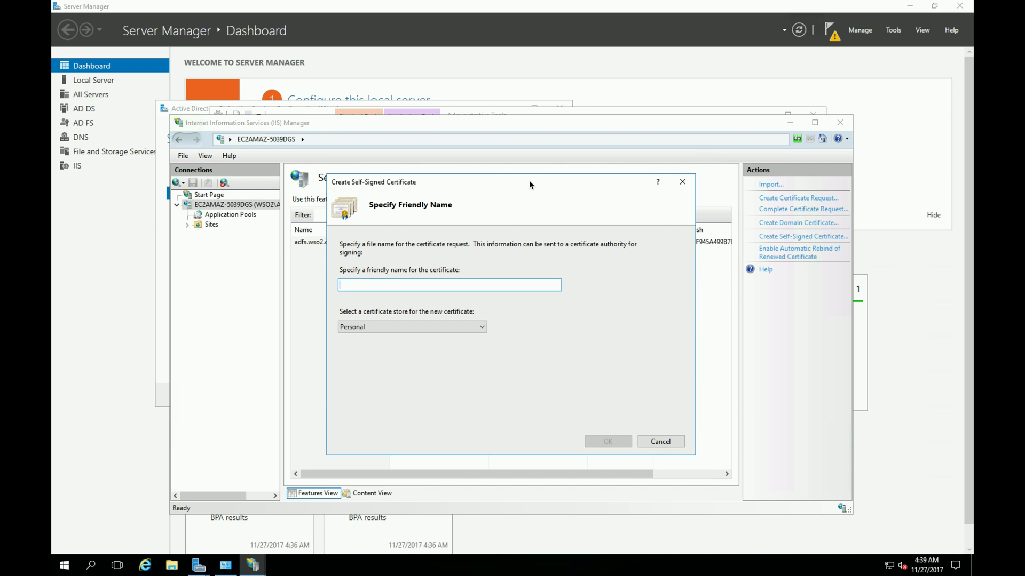
type("adfs2.wso2.com")
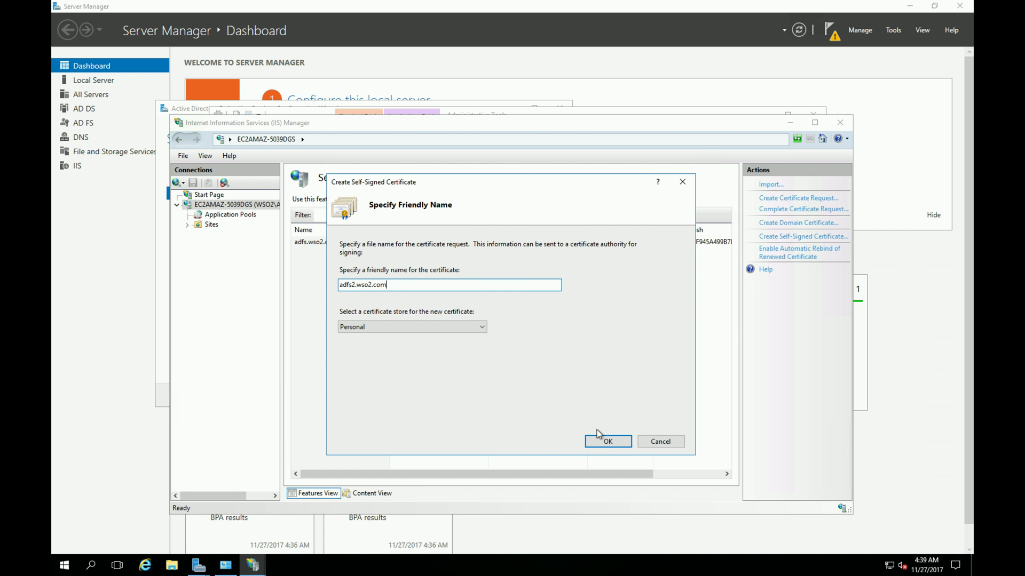
left_click(482, 327)
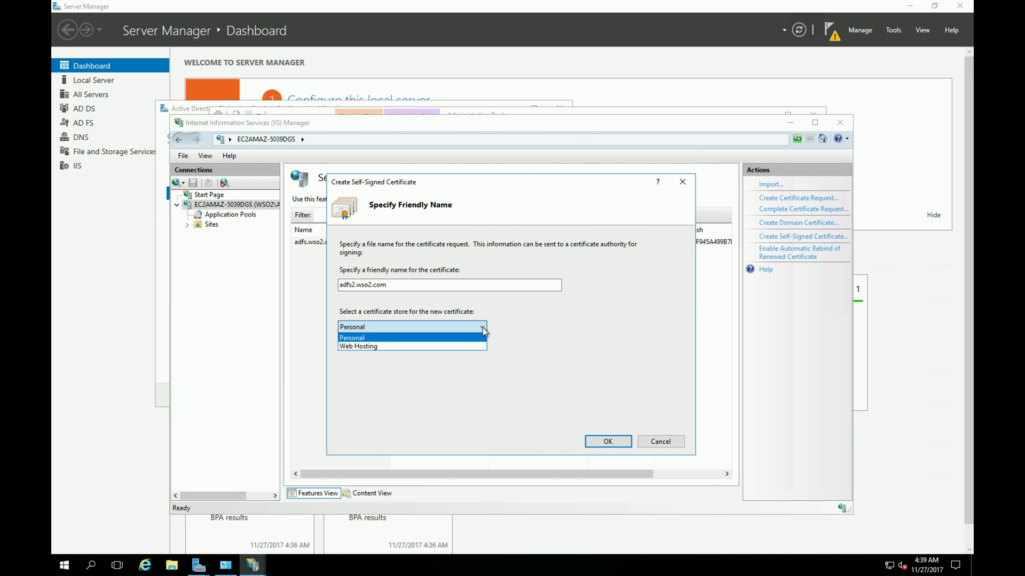
left_click(483, 327)
left_click(603, 442)
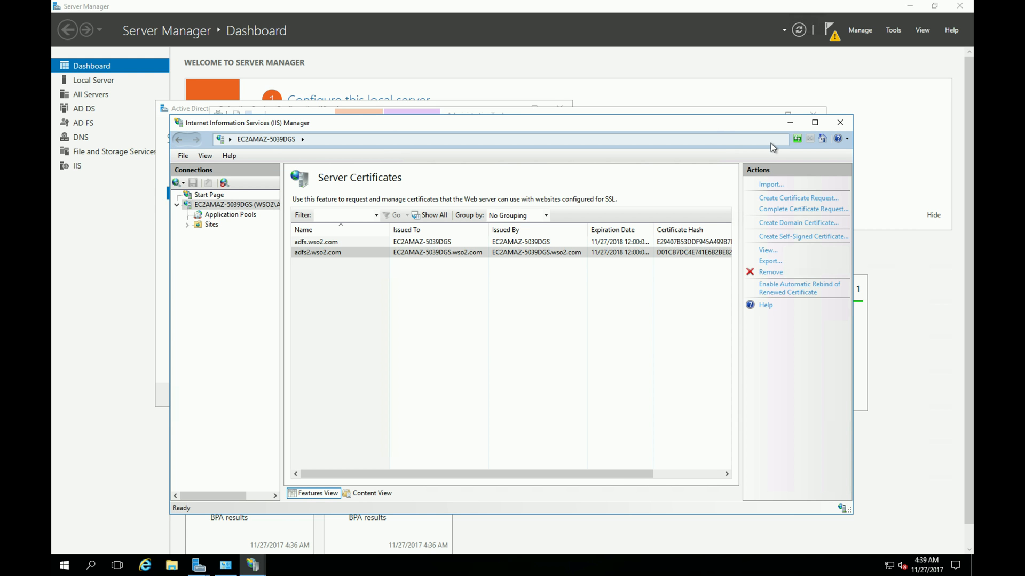
Close IIS Manager and recheck the available SSL certificates in the federation service configuration wizard.
left_click(841, 126)
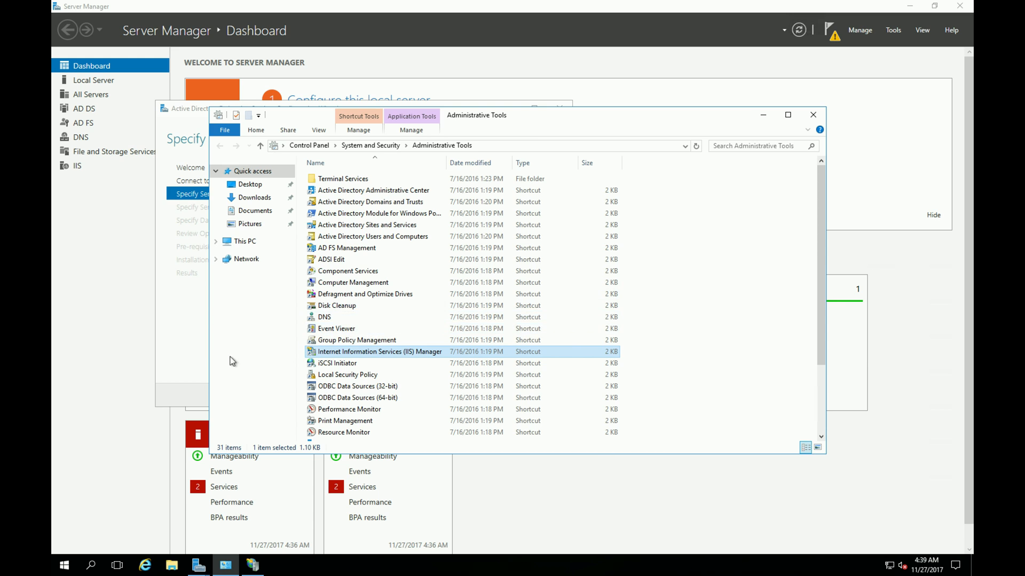
left_click(189, 352)
left_click(434, 180)
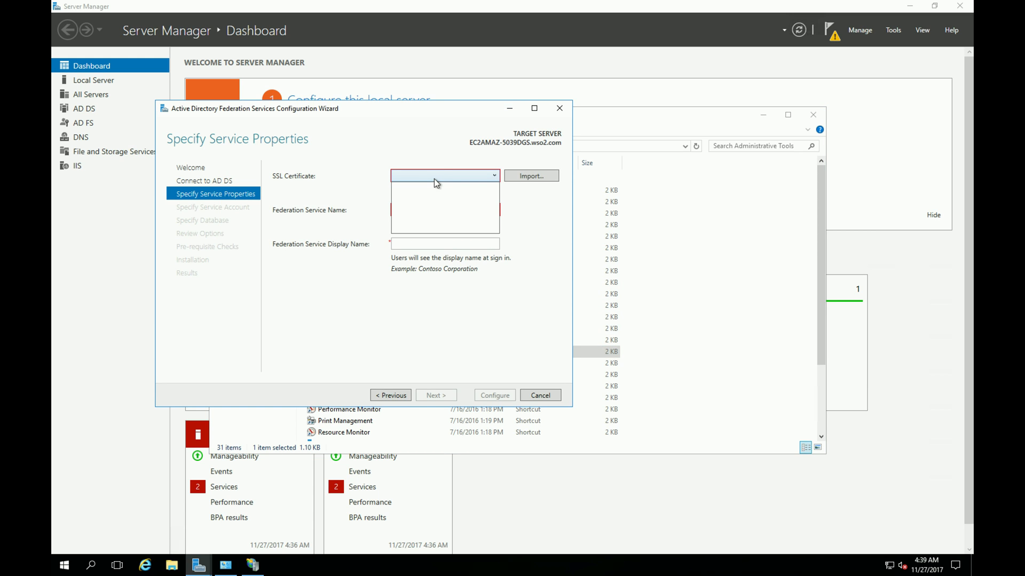
Reload the service properties page of the federation wizard and choose EC2AMAZ-5039DGS.wso2.com as the SSL certificate.
left_click(370, 350)
left_click(386, 395)
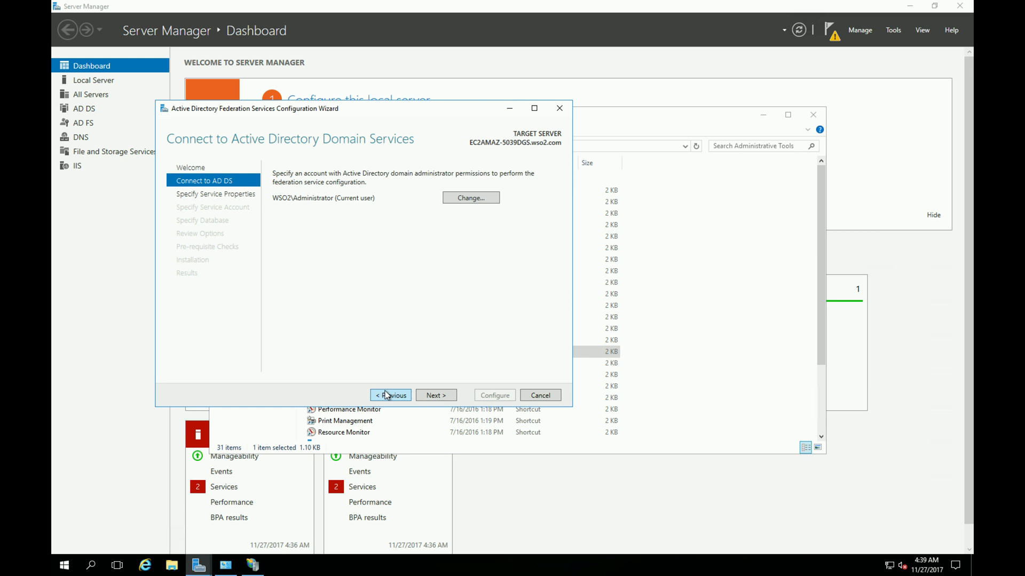
left_click(434, 396)
left_click(451, 178)
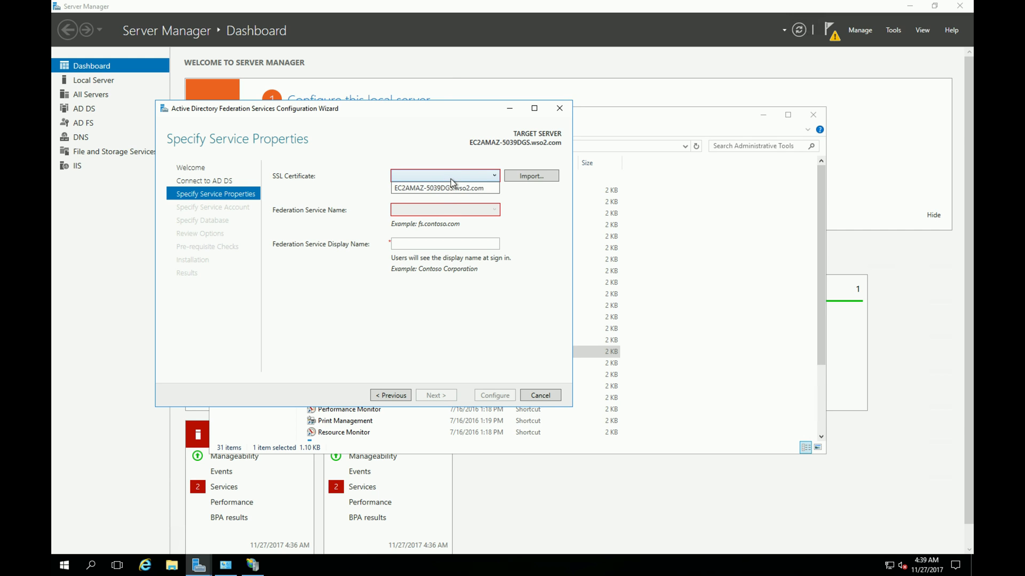
left_click(446, 189)
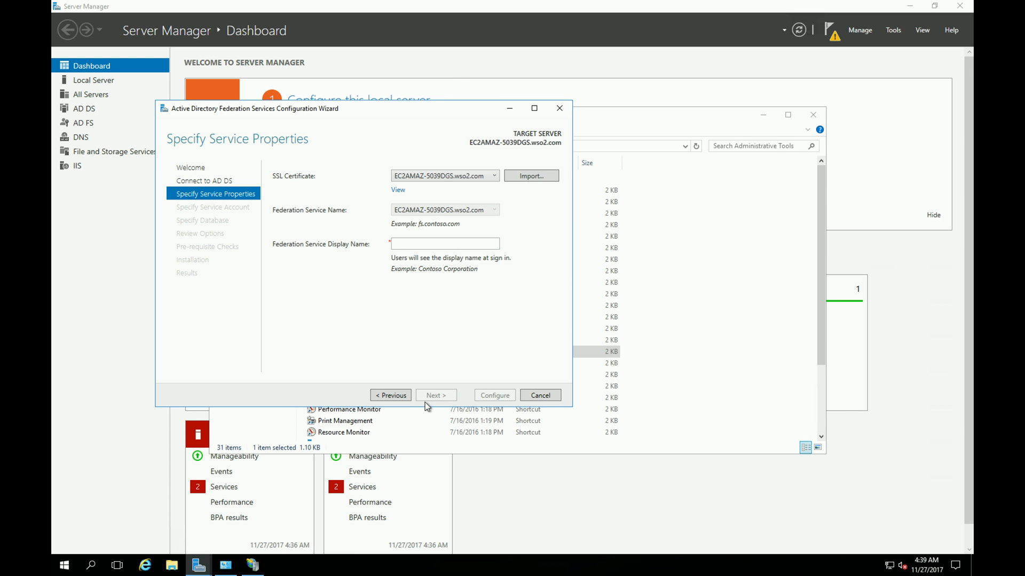
Set the federation service display name to adfs.wso2.com and continue to the service account page.
left_click(438, 245)
type("a")
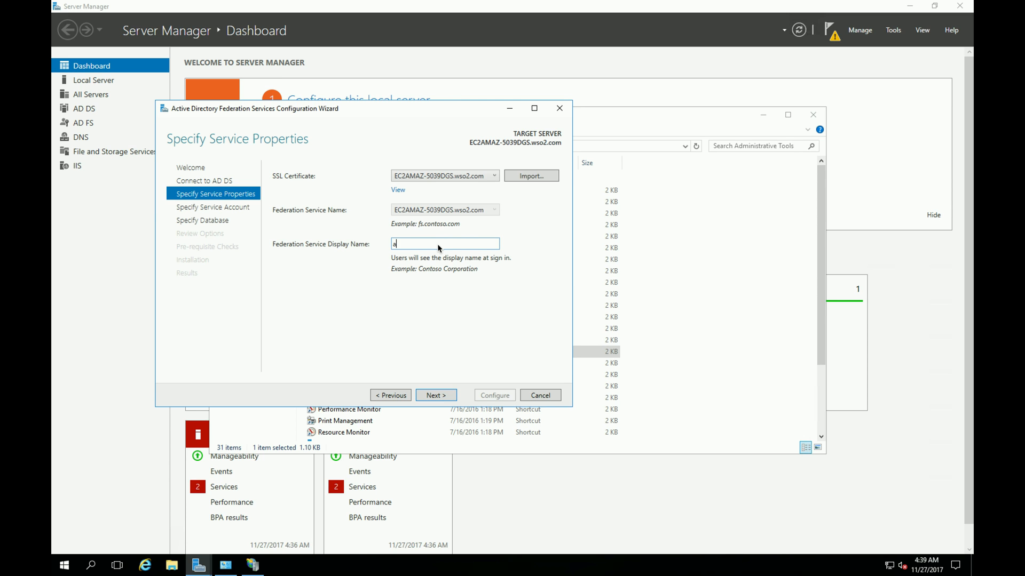
type("dfs.wso2.com")
left_click(435, 395)
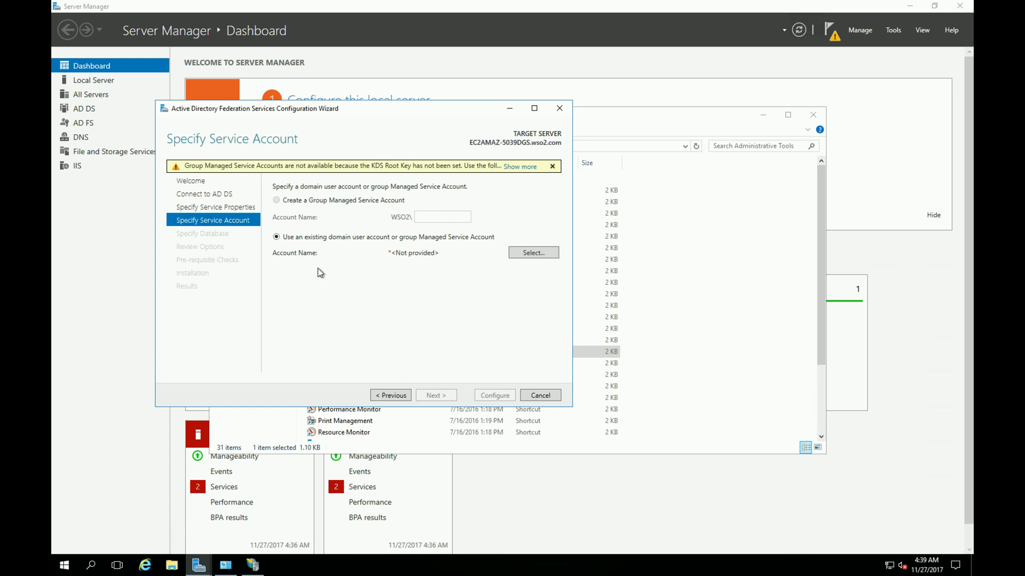
Select the existing domain account Administrator from wso2.com as the federation service account.
left_click(538, 253)
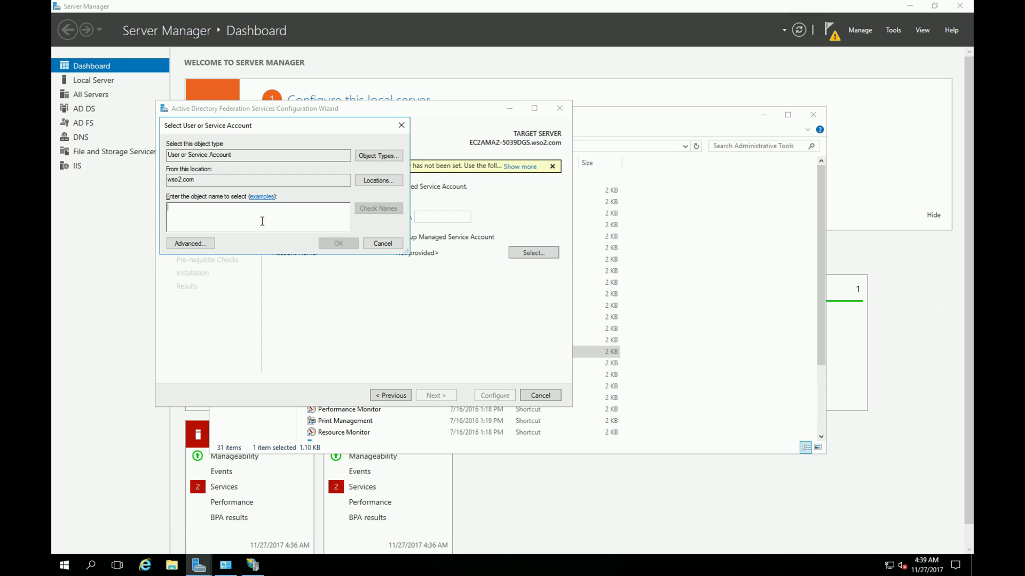
type("Admini")
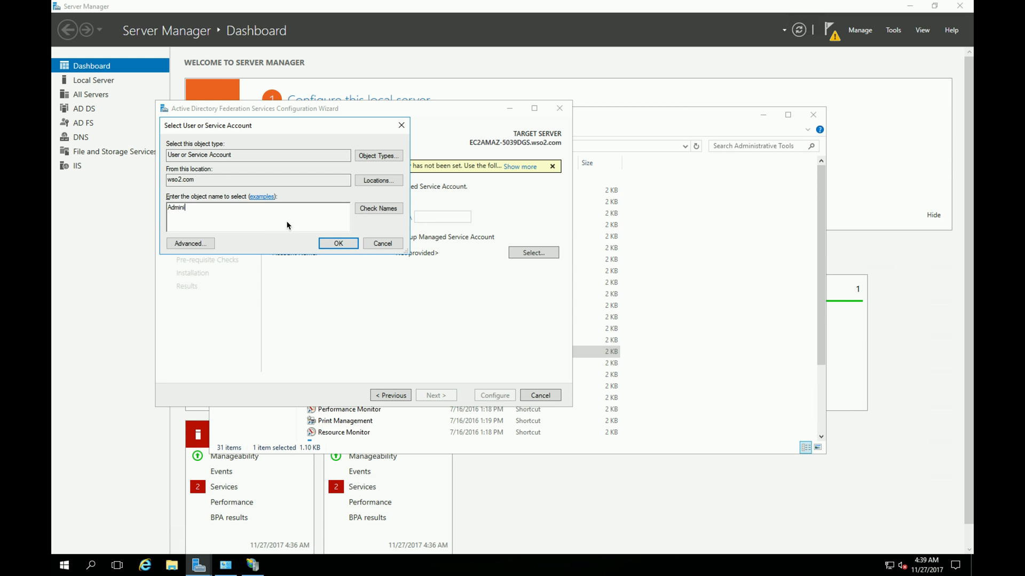
left_click(368, 212)
left_click(339, 243)
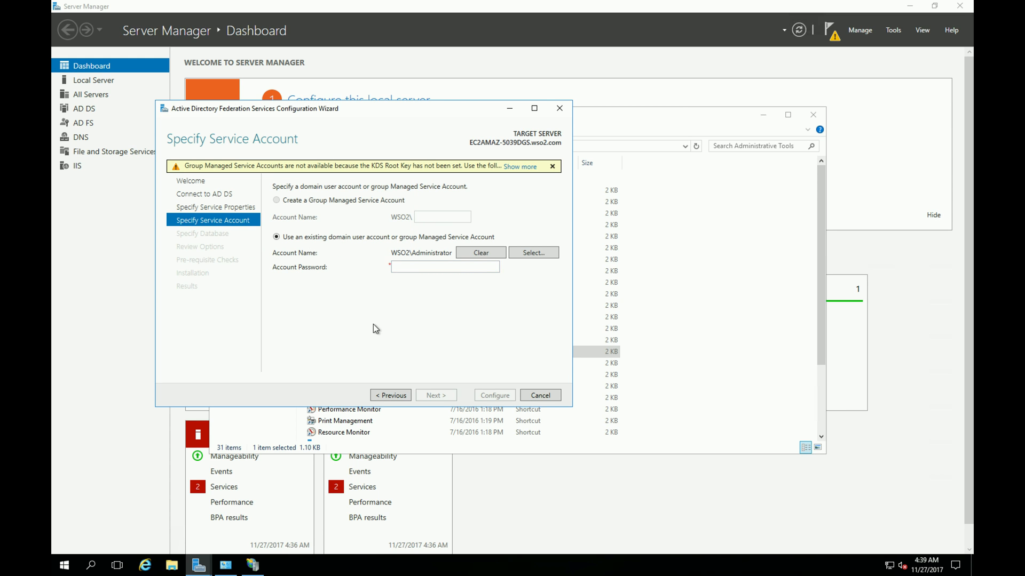
Copy the instance's administrator password from the EC2 console, enter it as the service account password, and continue.
key("ctrl+Left")
left_click(500, 336)
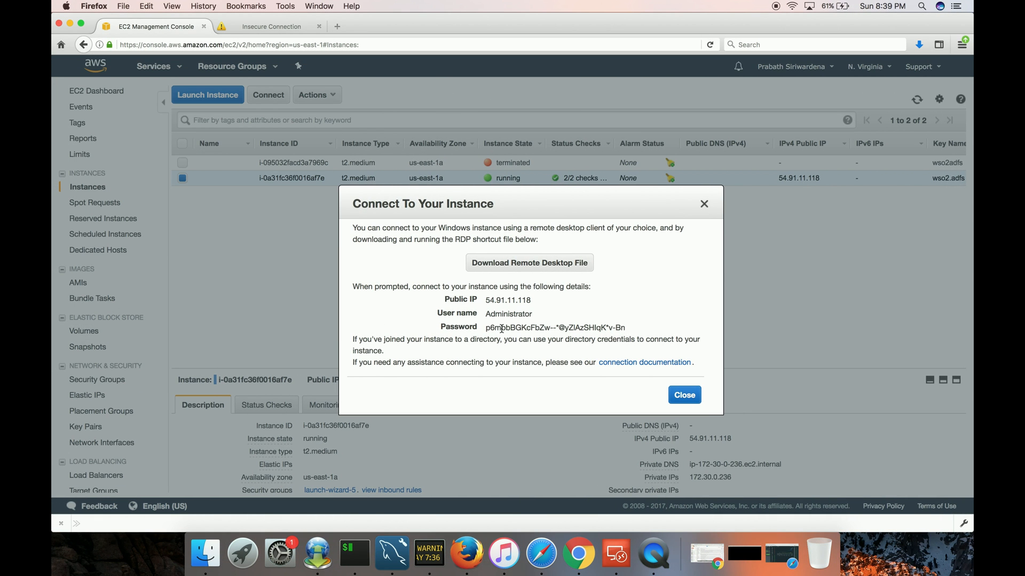
triple_click(501, 327)
key("ctrl+Right")
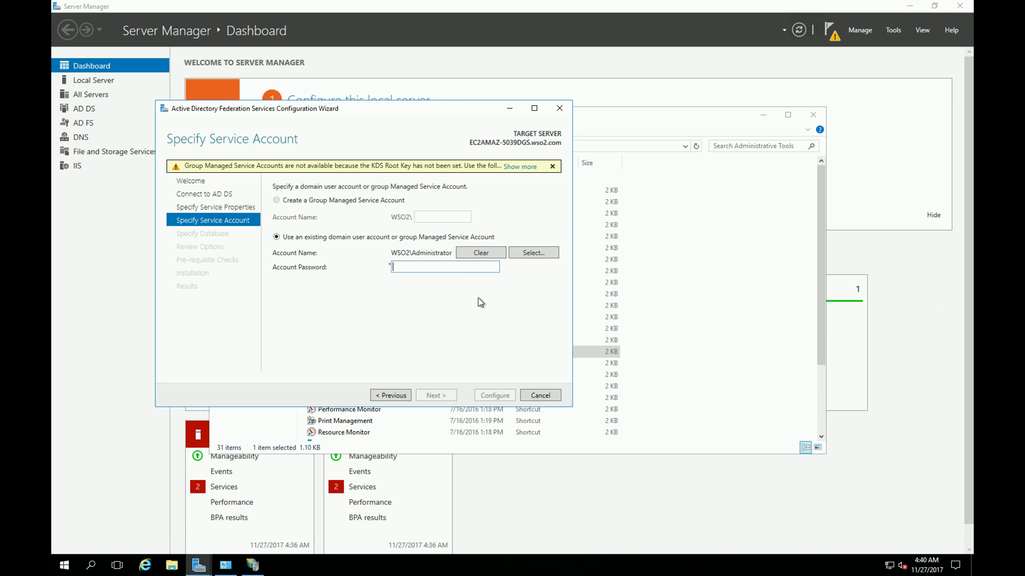
key("ctrl+v")
left_click(448, 396)
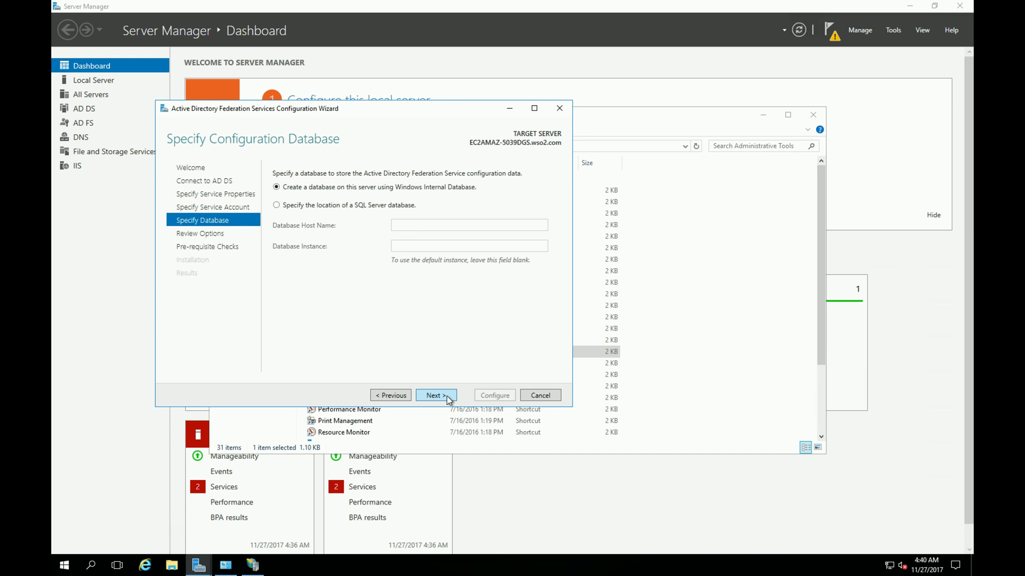
Keep the Windows Internal Database for the configuration and start configuring AD FS once the prerequisite checks have run.
left_click(447, 396)
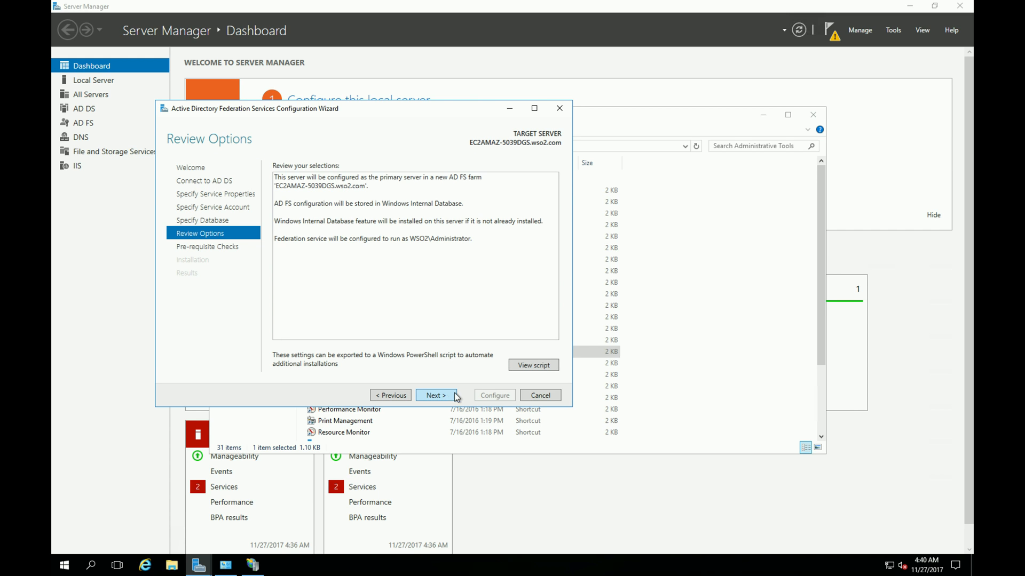
left_click(442, 398)
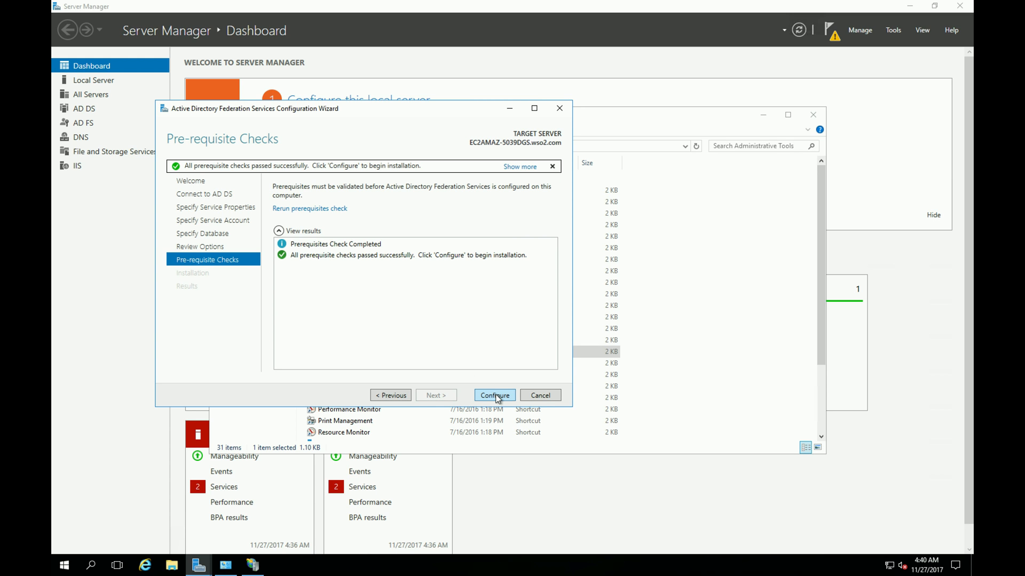
left_click(495, 395)
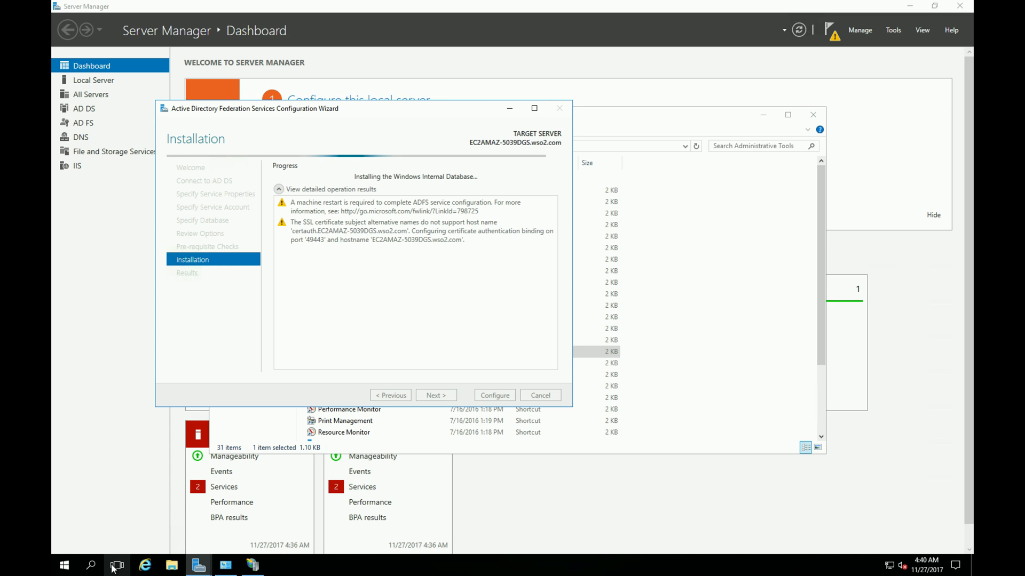
Switch to IIS Manager and open the site bindings of the Default Web Site.
left_click(254, 566)
left_click(226, 214)
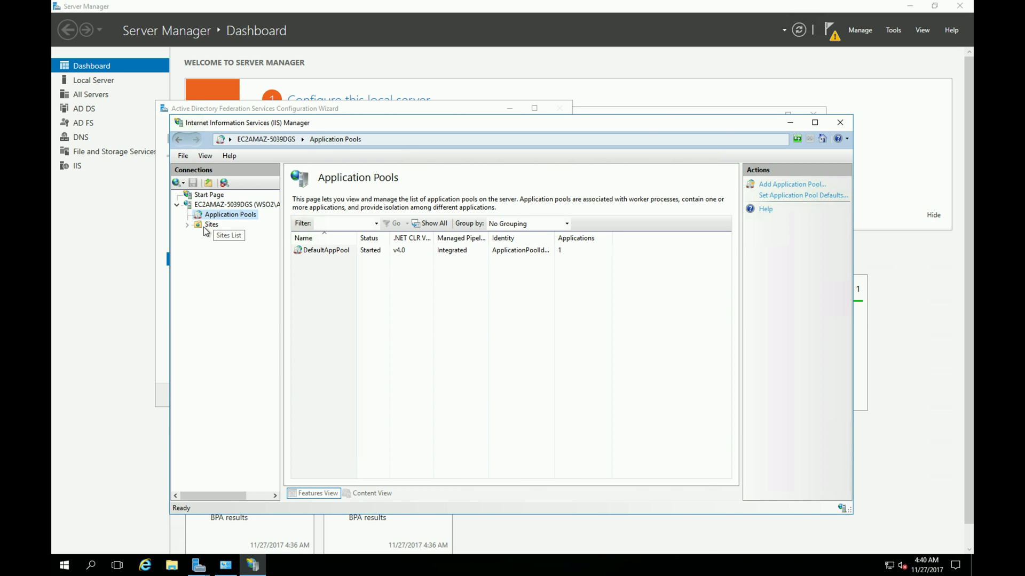
left_click(210, 227)
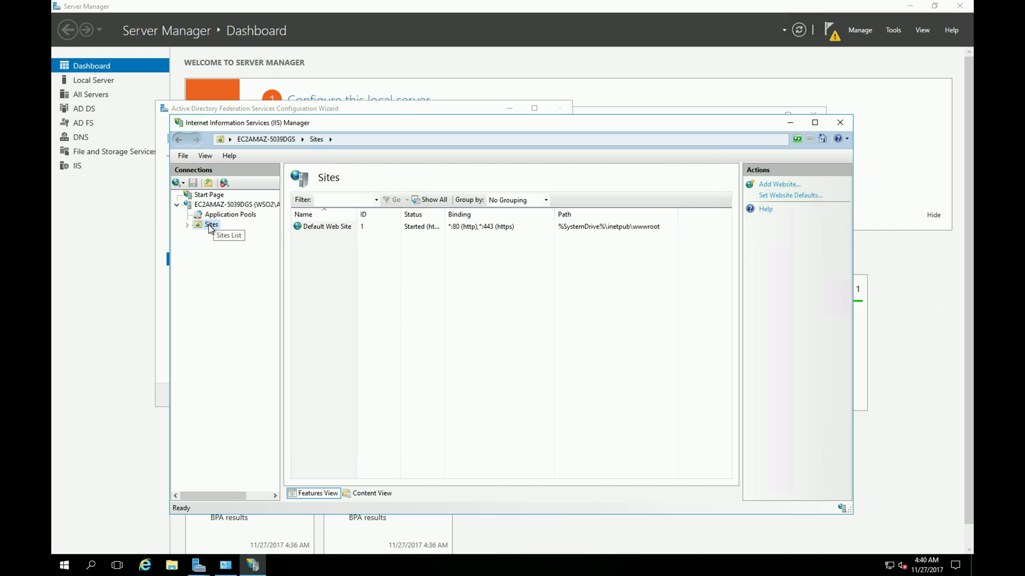
left_click(334, 227)
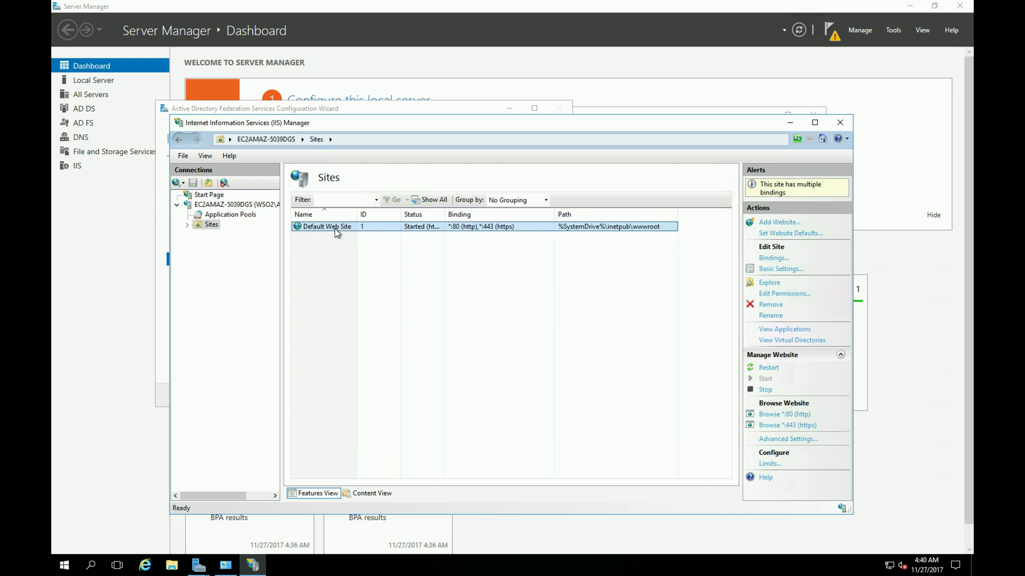
left_click(773, 258)
Assign the adfs2.wso2.com SSL certificate to the https binding on port 443 and close IIS Manager.
left_click(364, 270)
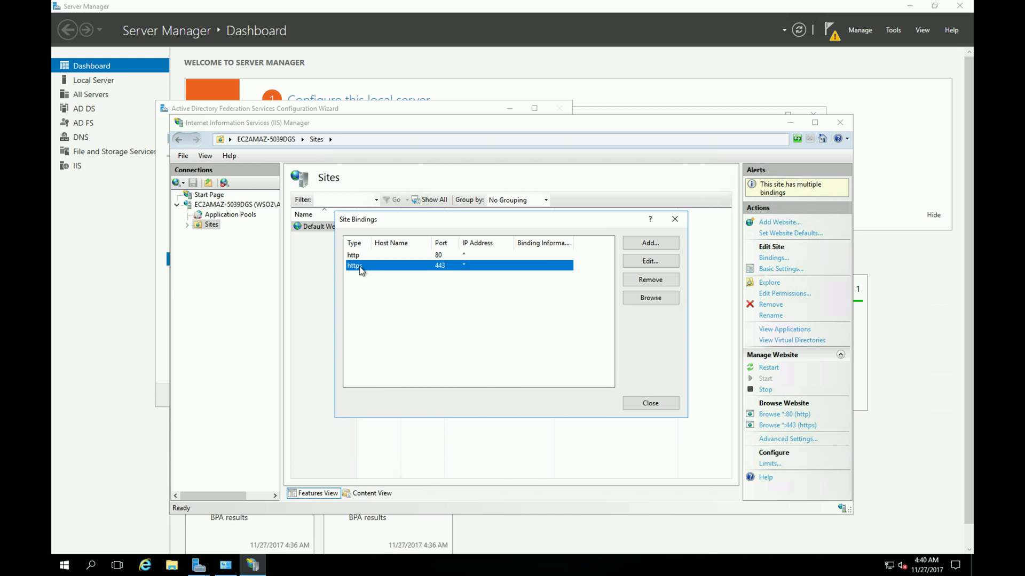
left_click(651, 262)
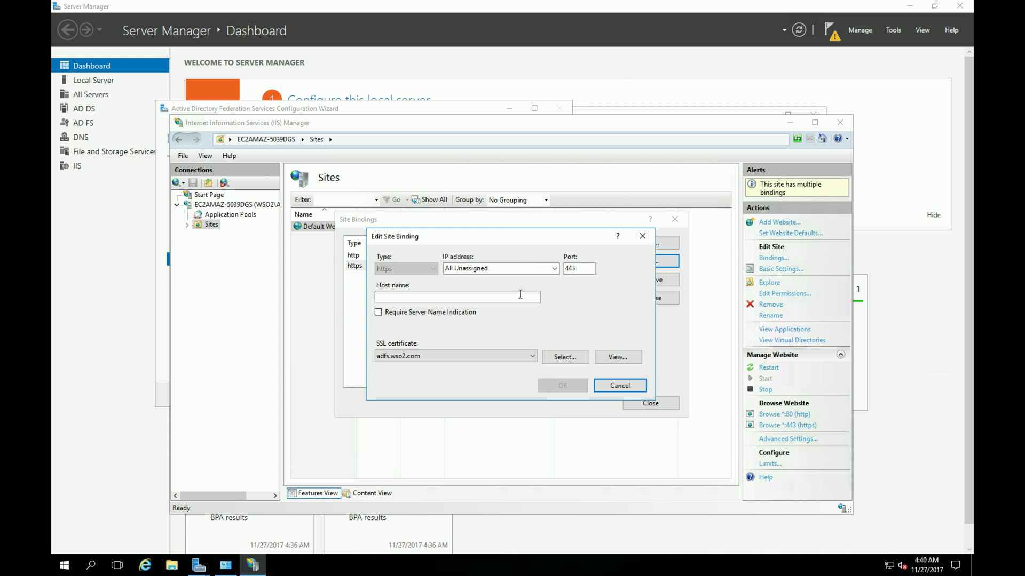
left_click(522, 359)
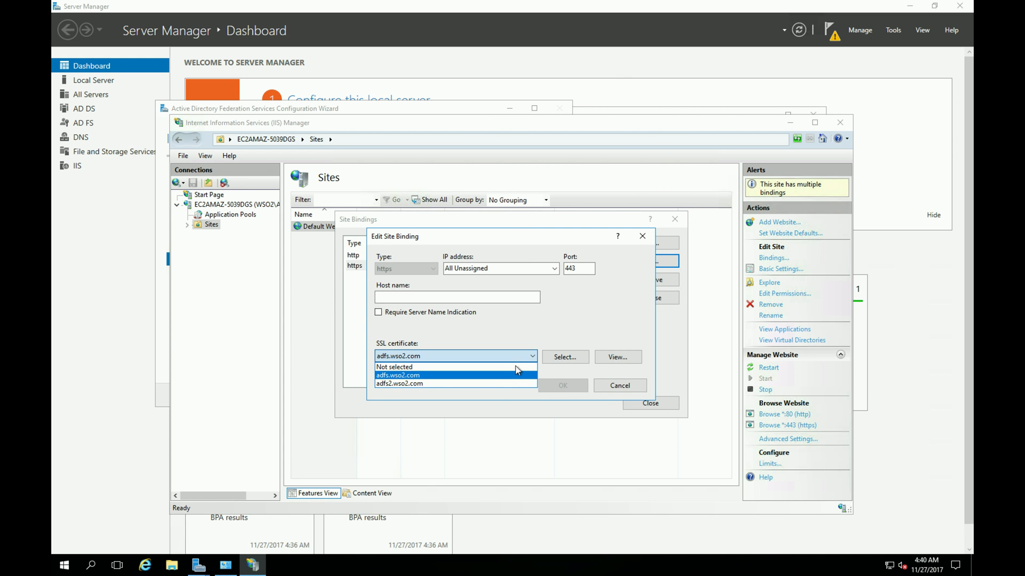
left_click(485, 387)
left_click(561, 383)
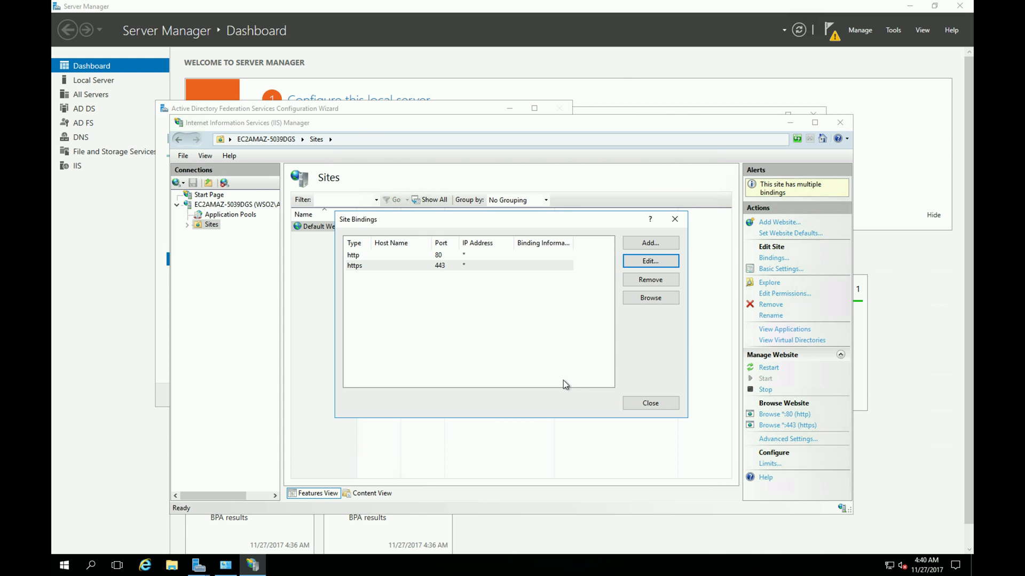
left_click(649, 404)
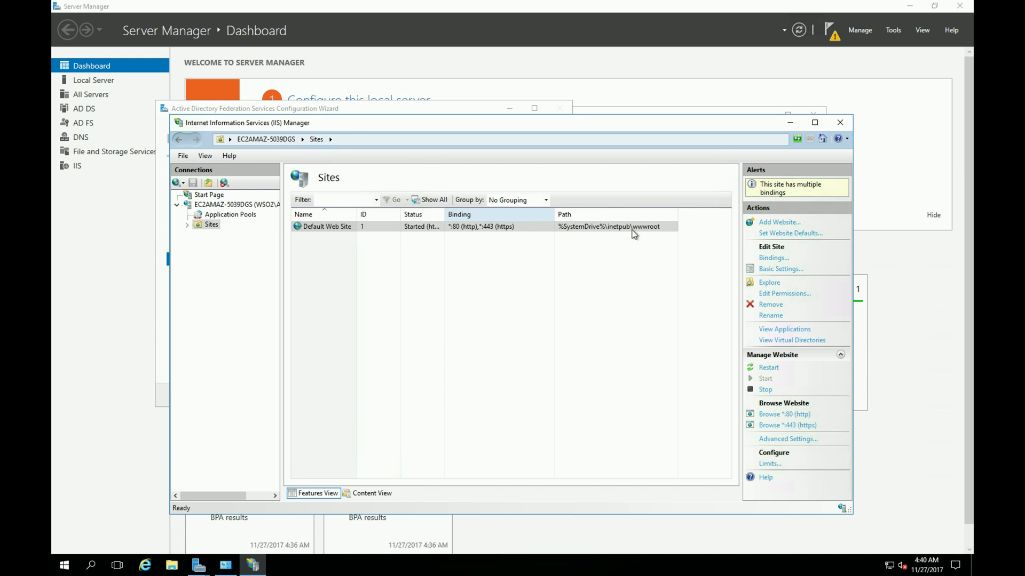
left_click(842, 126)
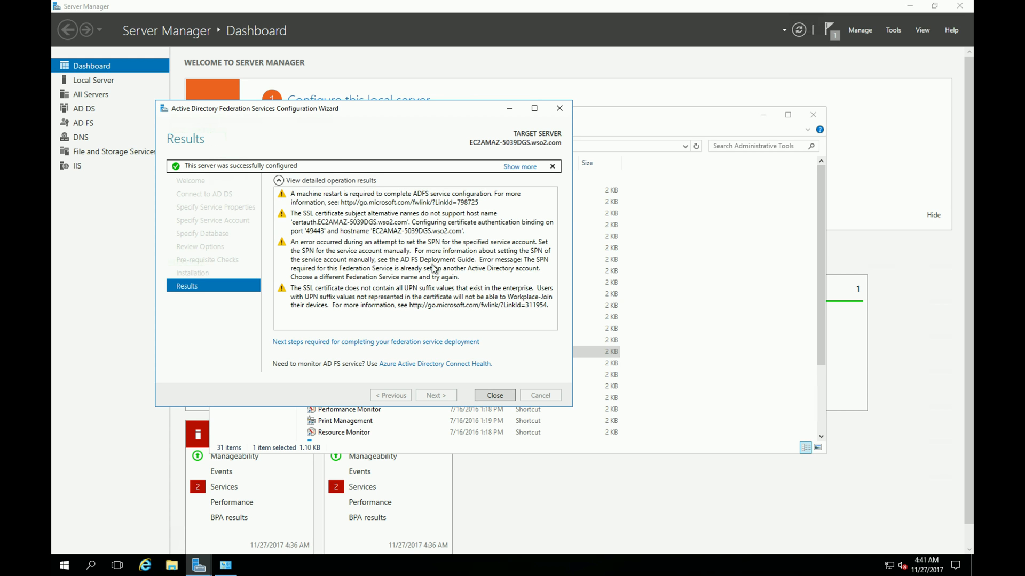
Close the finished federation wizard and locate the FederationMetadata.xml endpoint among the service endpoints in AD FS Management.
left_click(494, 395)
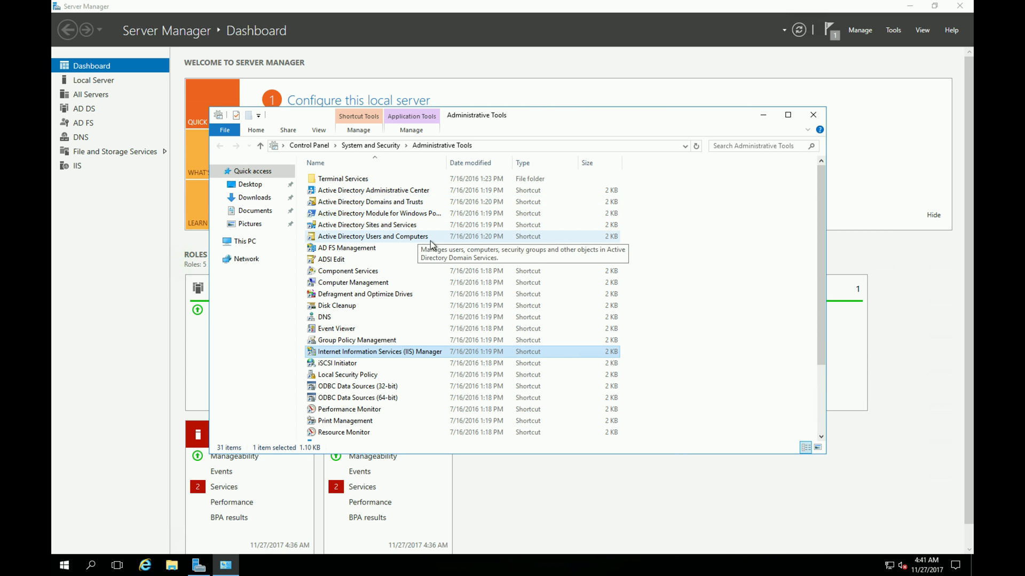
left_click(350, 252)
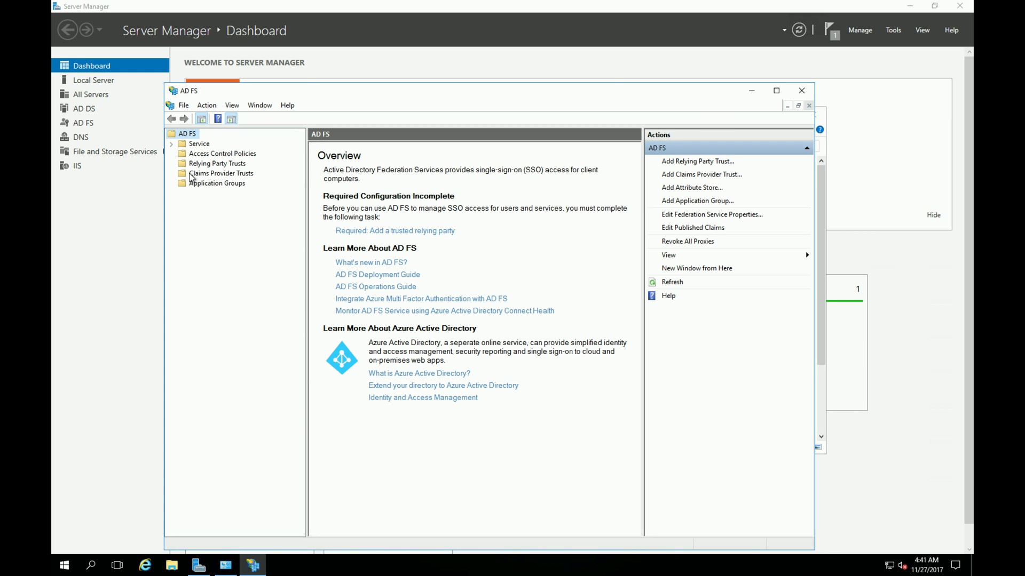
left_click(171, 143)
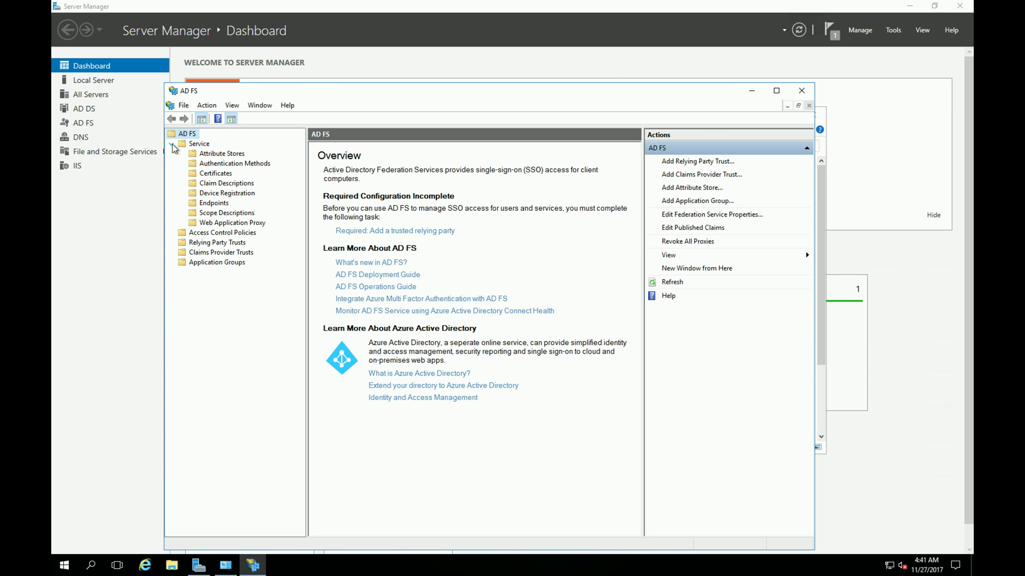
left_click(214, 203)
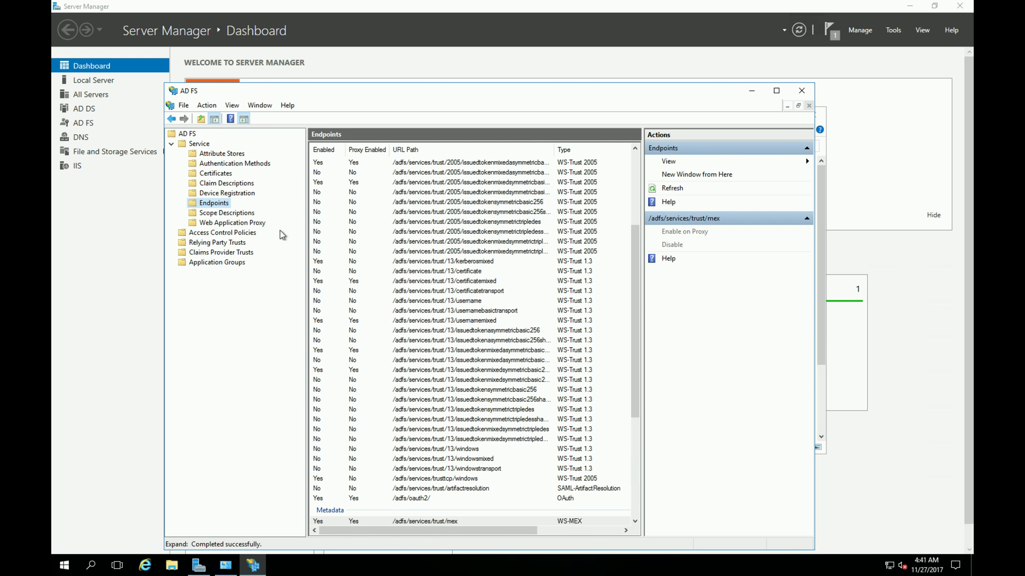
scroll(363, 305, "down", 5)
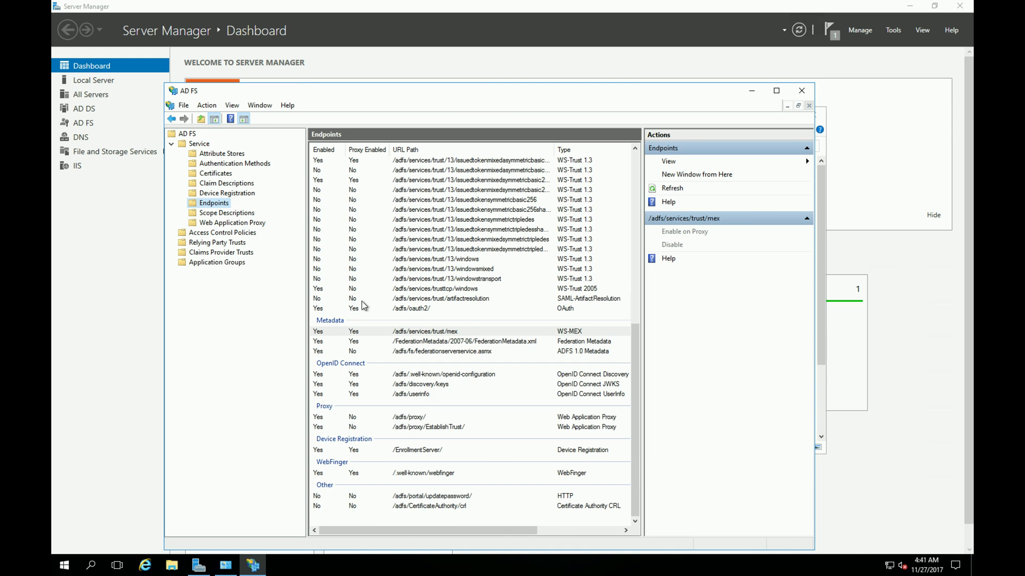
left_click(443, 344)
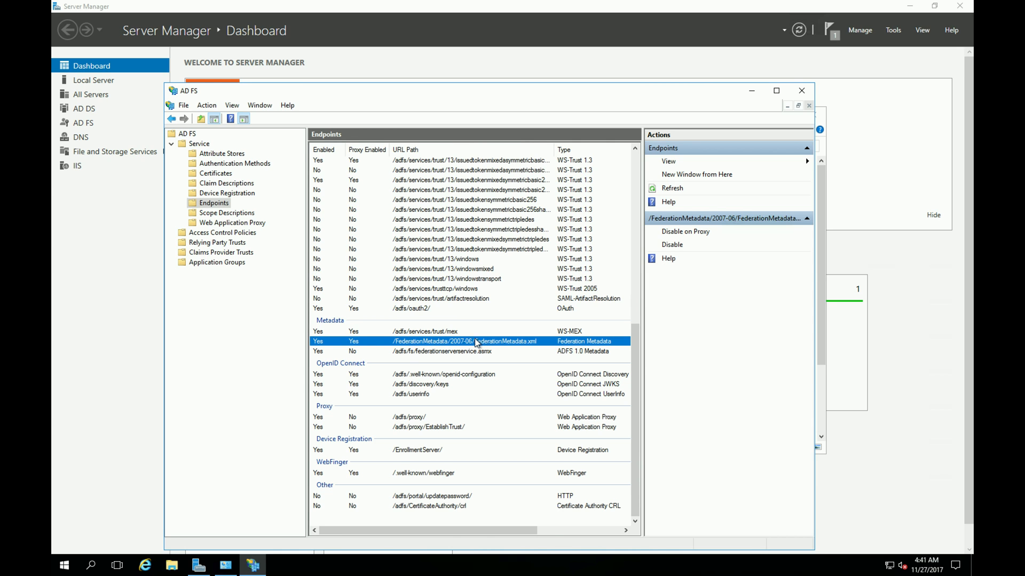
In Firefox, replace the hostname in the federation metadata URL with the instance's public IP 54.91.11.118 and load the address.
key("ctrl+Left")
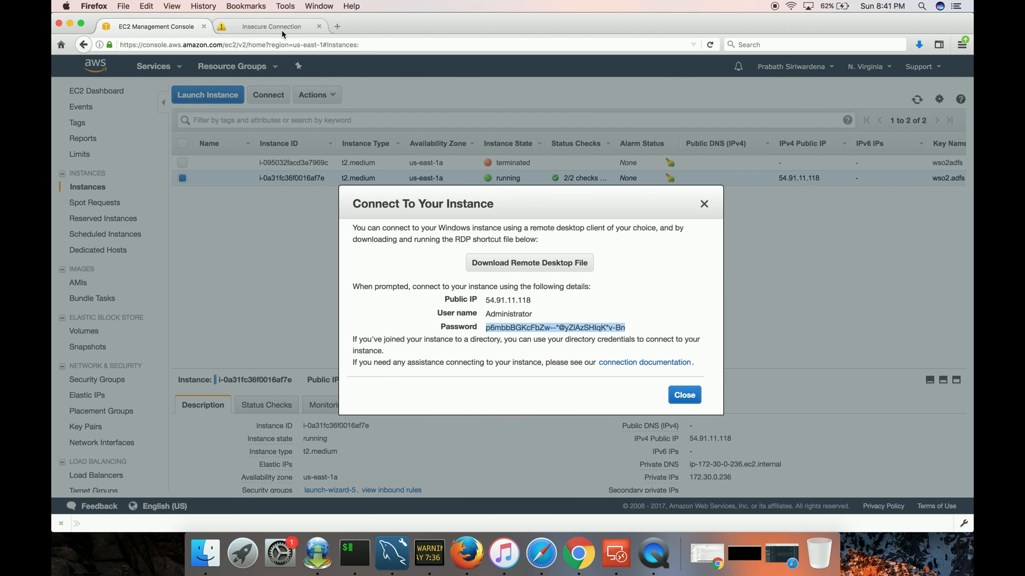
left_click(534, 309)
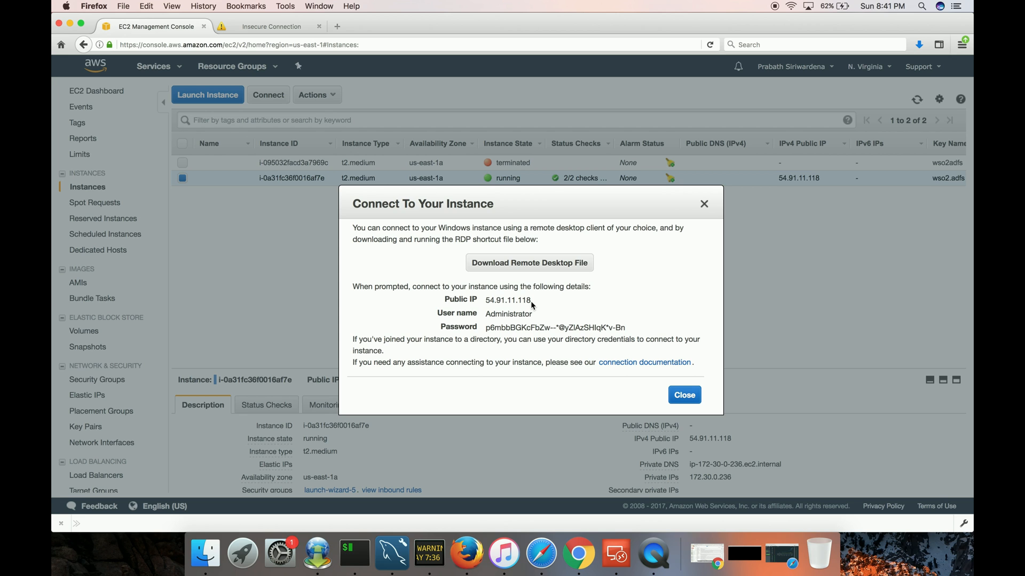
left_click_drag(531, 300, 488, 300)
left_click(255, 26)
double_click(151, 45)
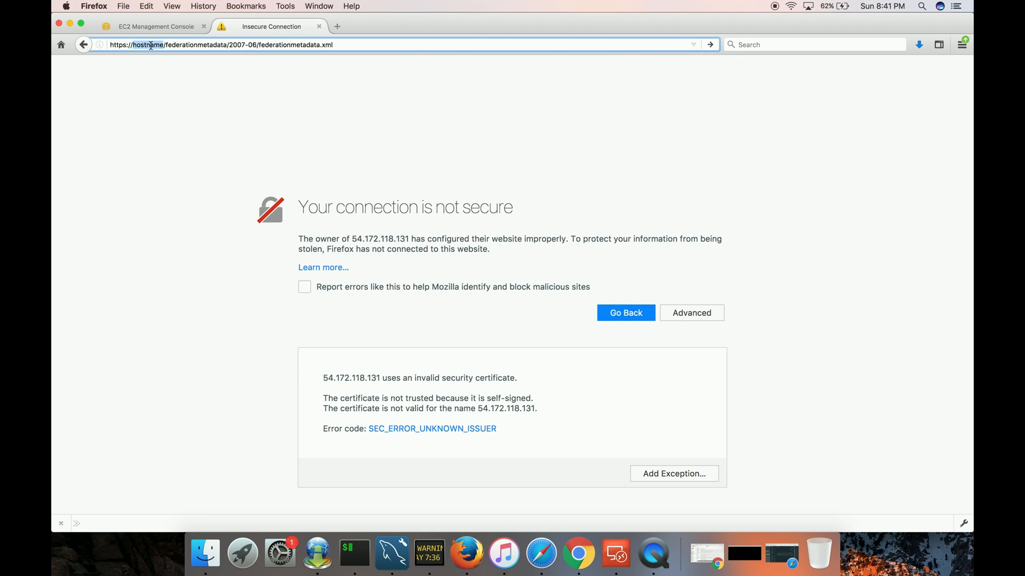
type("54.91.11.118")
left_click(164, 291)
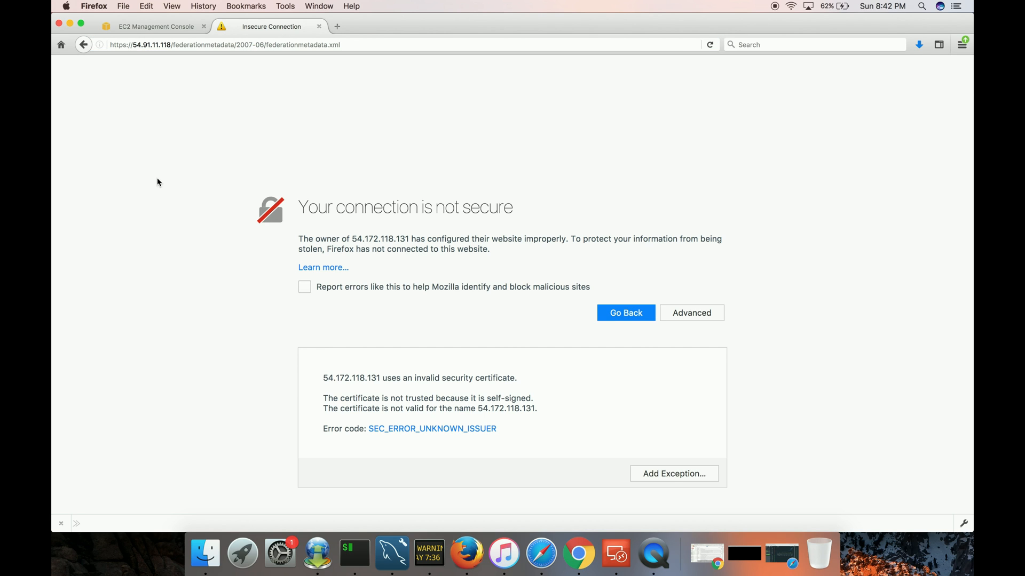
left_click(347, 46)
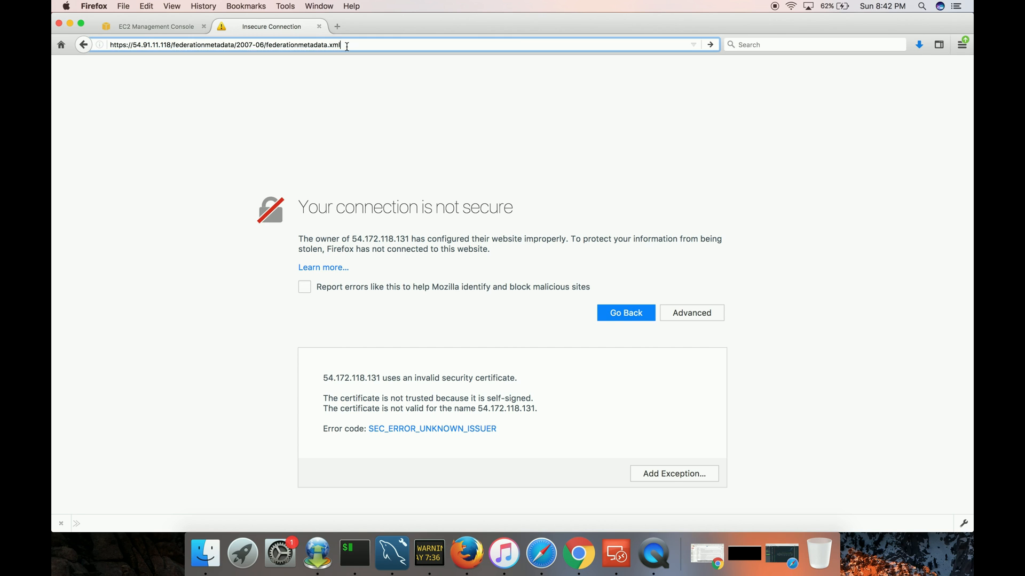
key("Return")
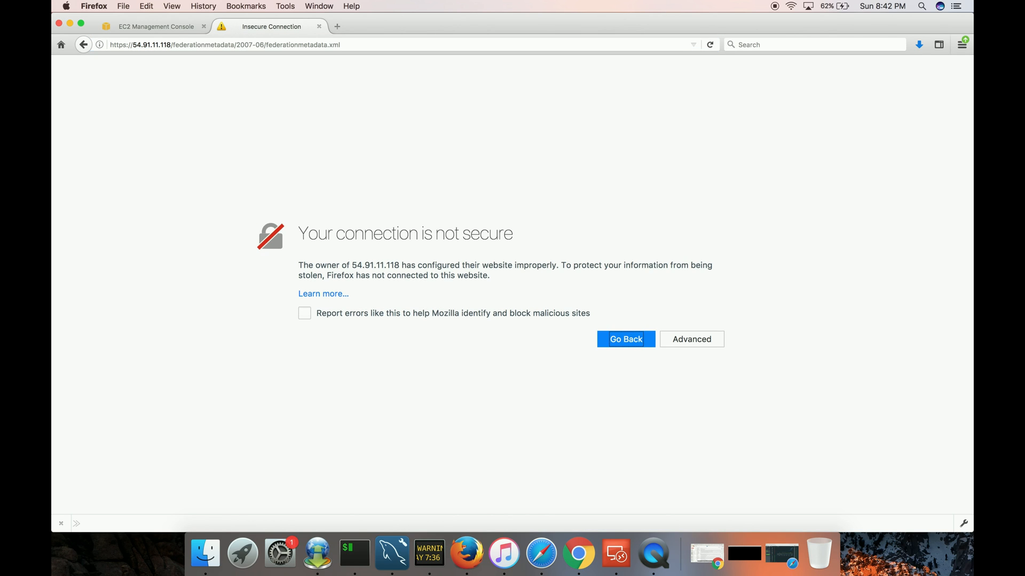
Add a security exception for the 54.91.11.118 certificate and open the offered federationmetadata.xml file with Xcode.
left_click(687, 342)
scroll(659, 411, "down", 1)
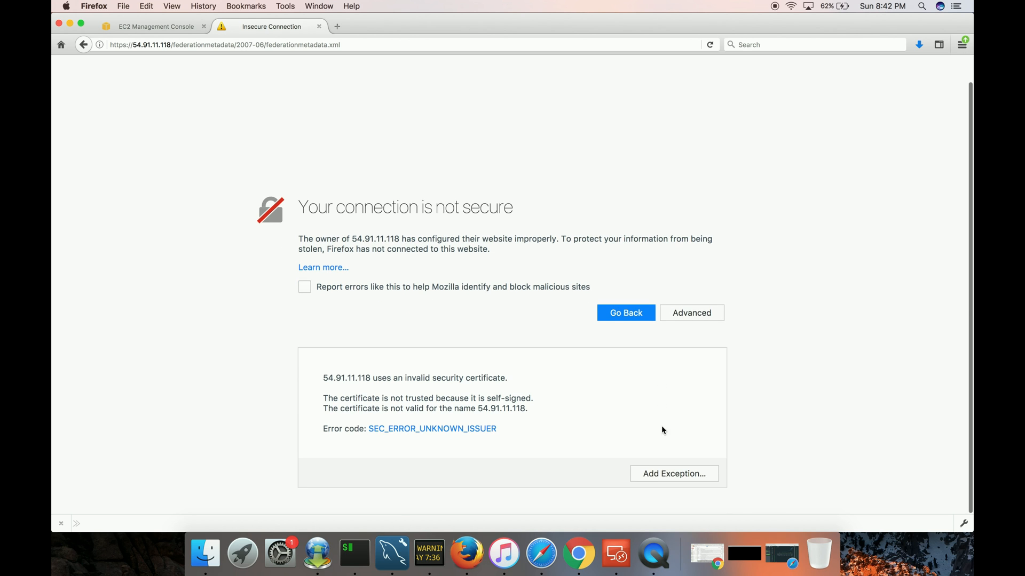
left_click(660, 474)
left_click(456, 268)
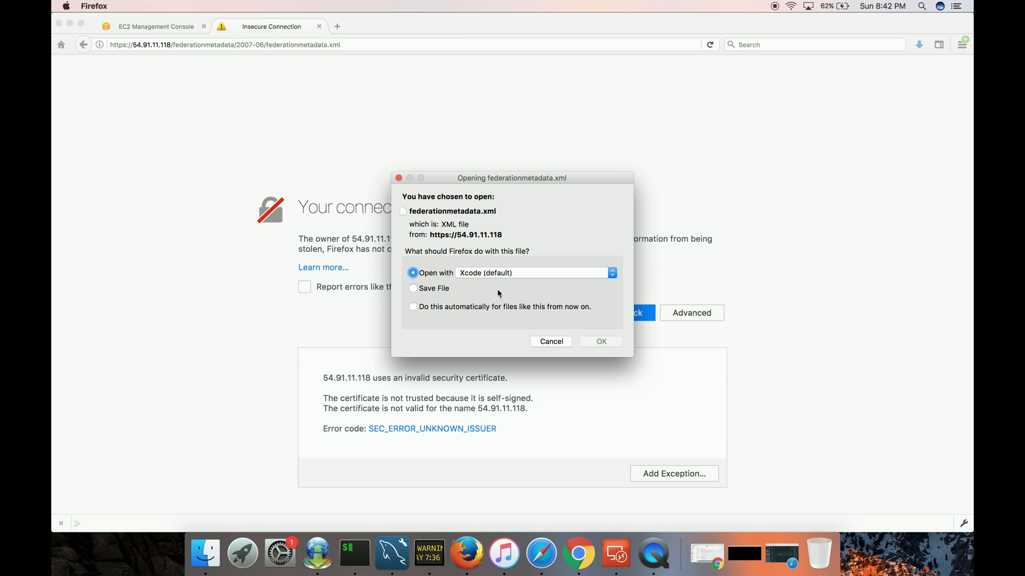
left_click(600, 342)
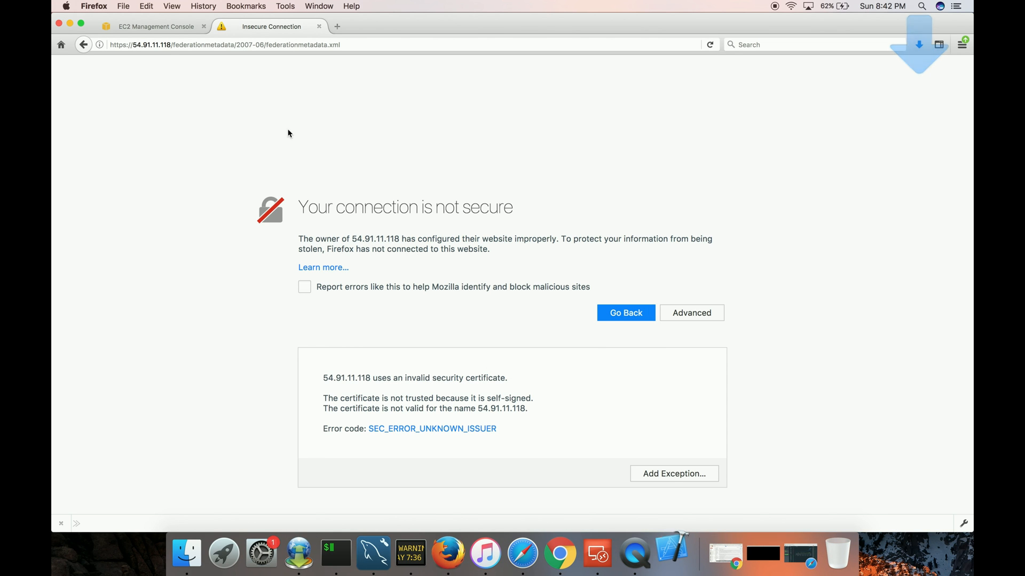
left_click(168, 44)
left_click(169, 44)
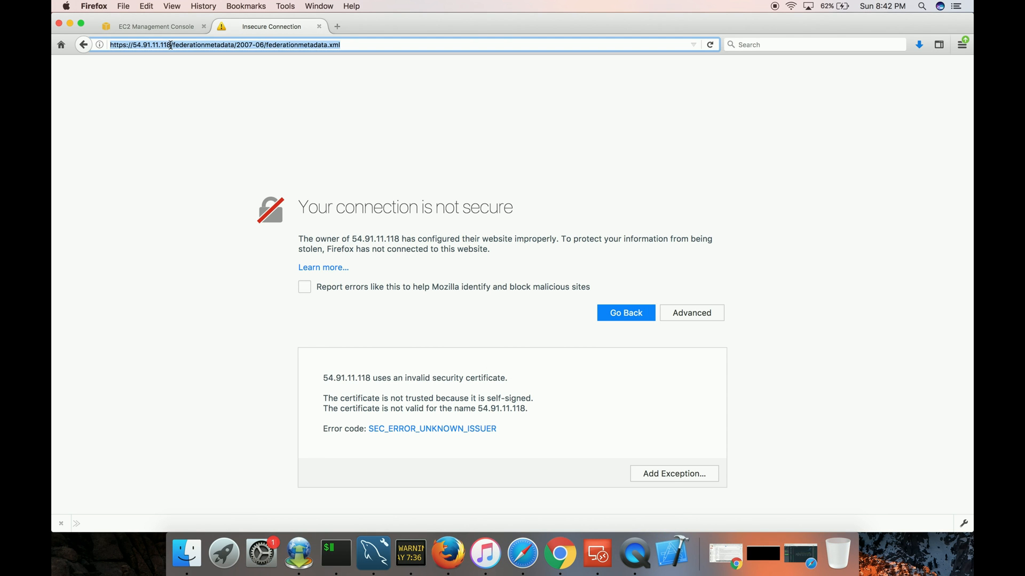
left_click(170, 44)
left_click_drag(170, 45, 318, 62)
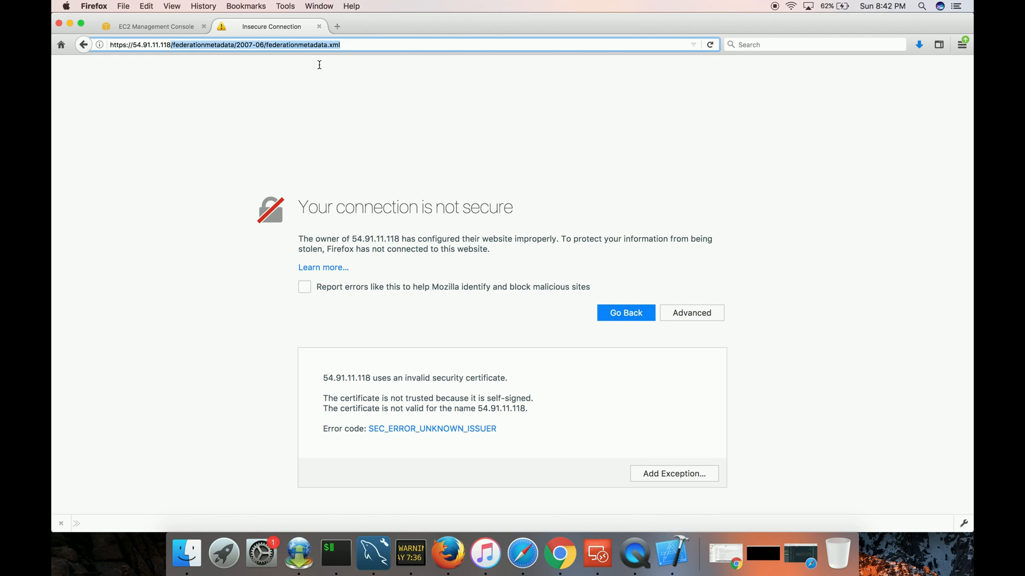
key("BackSpace")
key("Return")
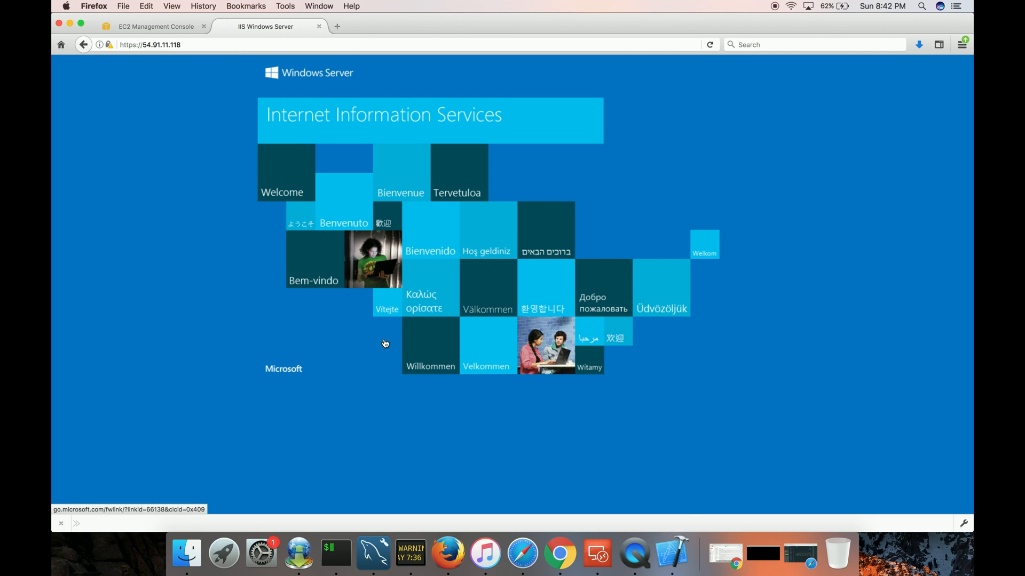
Switch back to the remote Windows Server session and move the AD FS window higher on the desktop.
key("ctrl+Right")
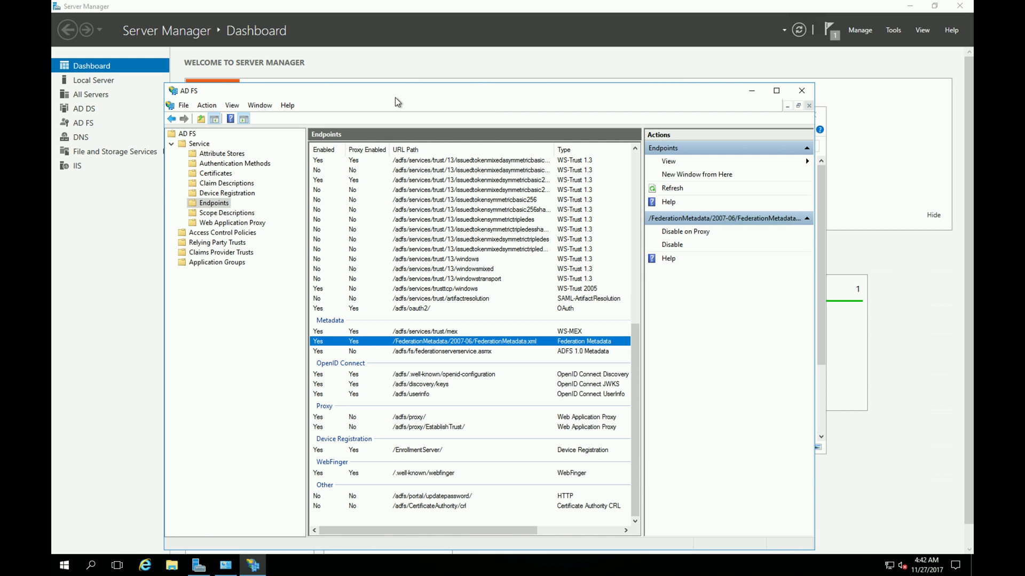
left_click_drag(395, 98, 411, 66)
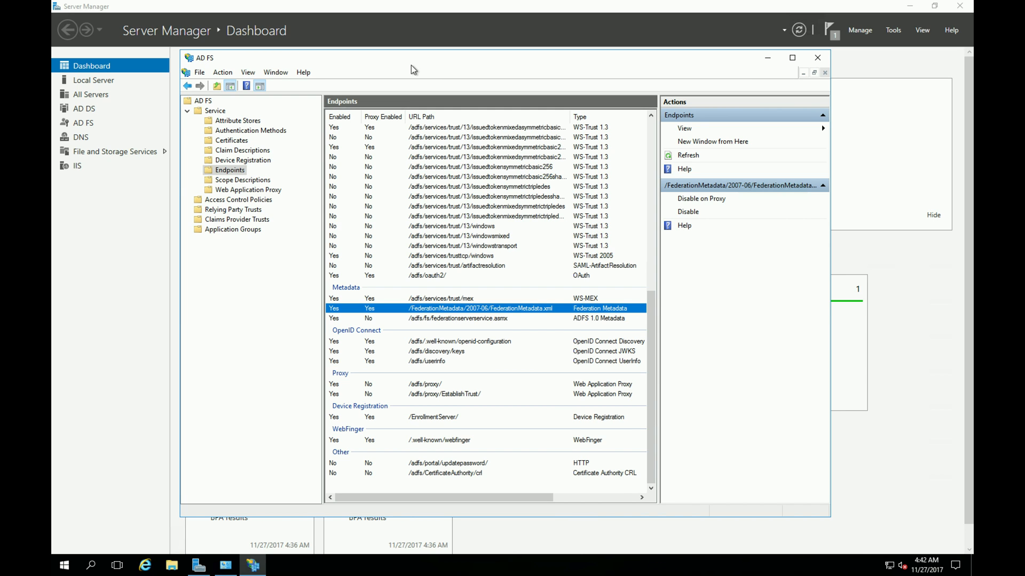